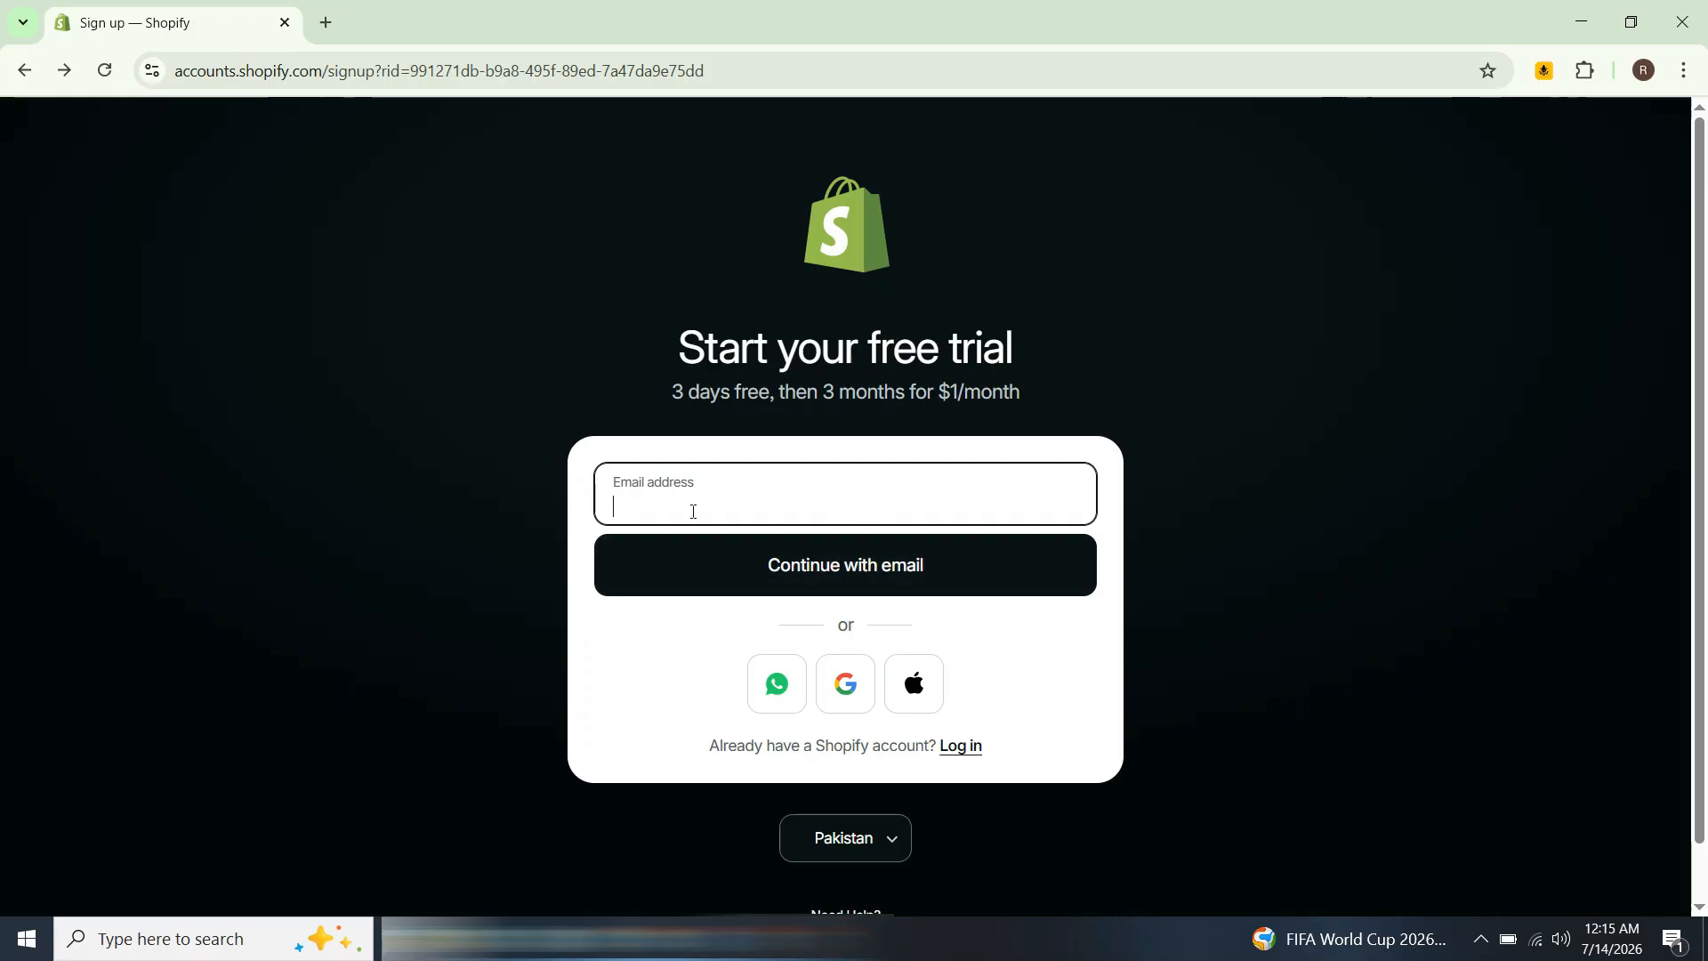
Step: Sign up with a Google account and look over the setup cards on the store's home page
left_click(830, 693)
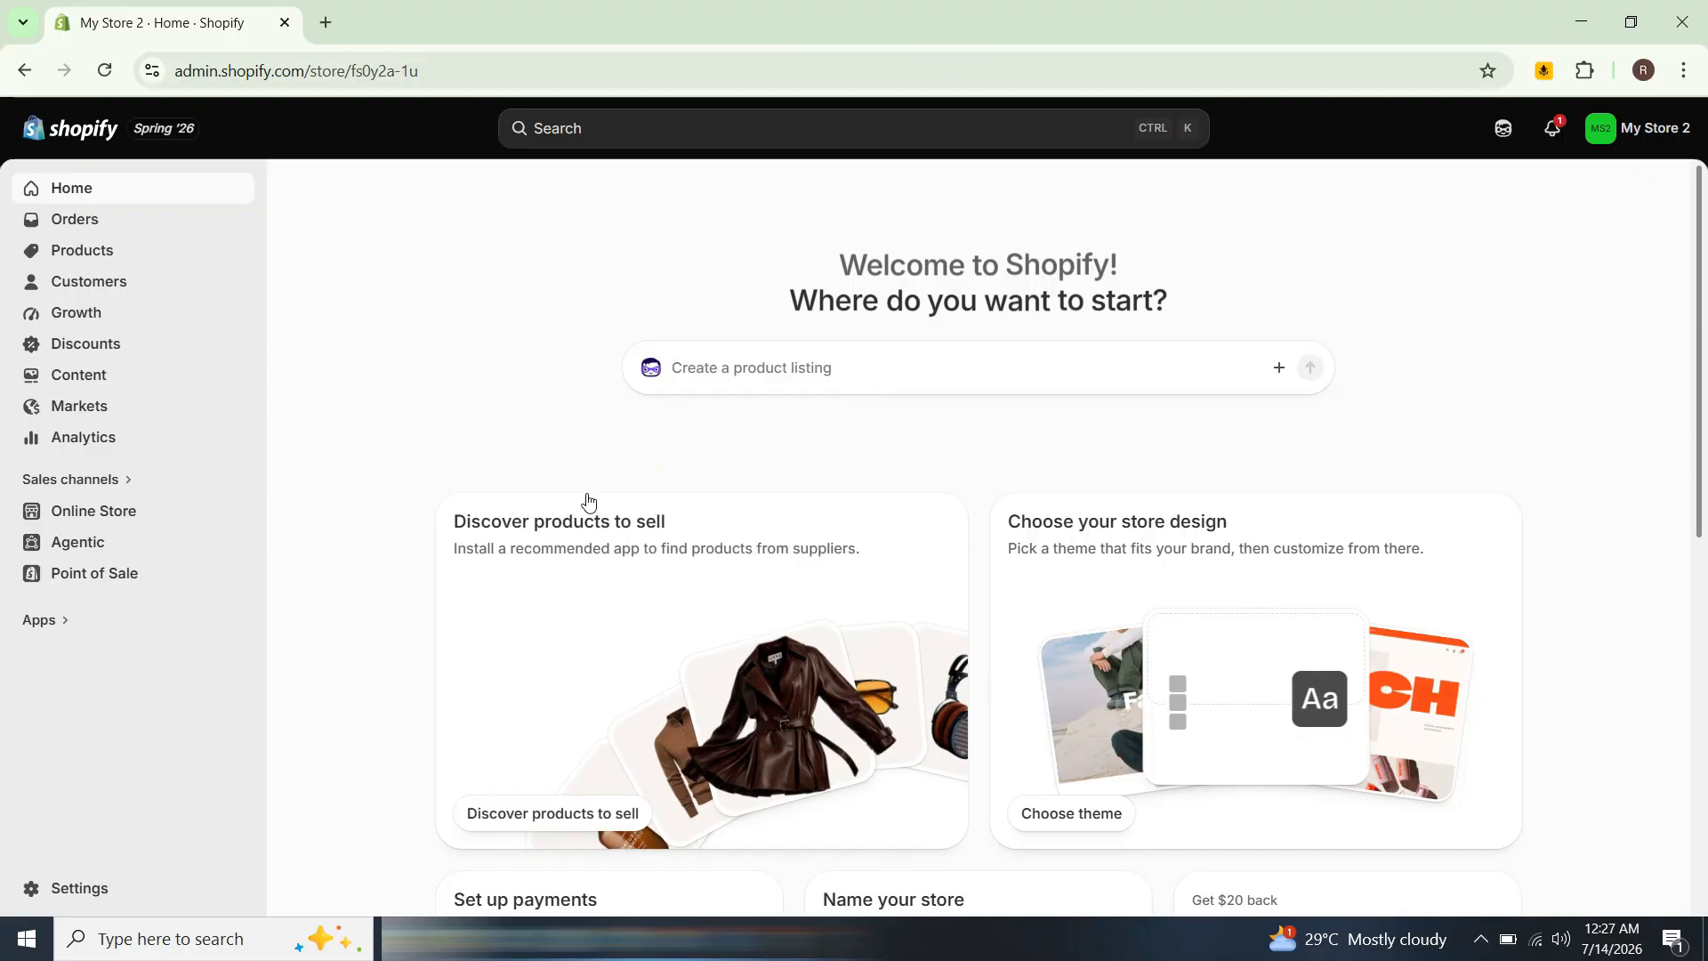
scroll(654, 595, "down", 4)
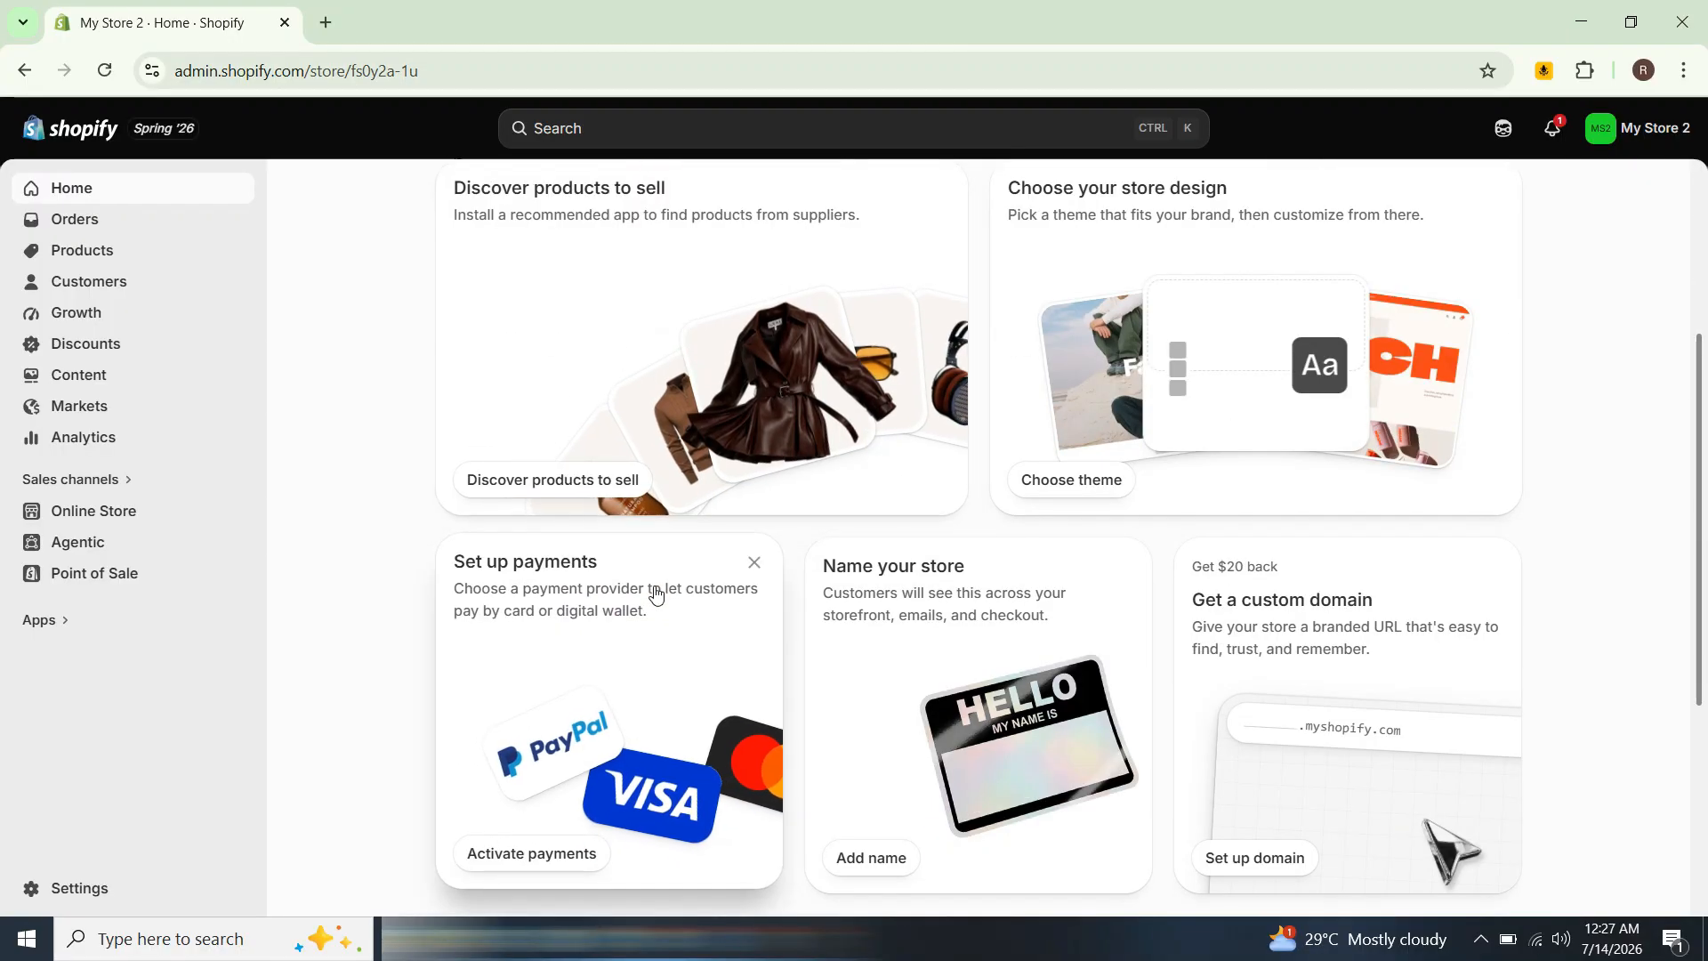
scroll(654, 593, "up", 4)
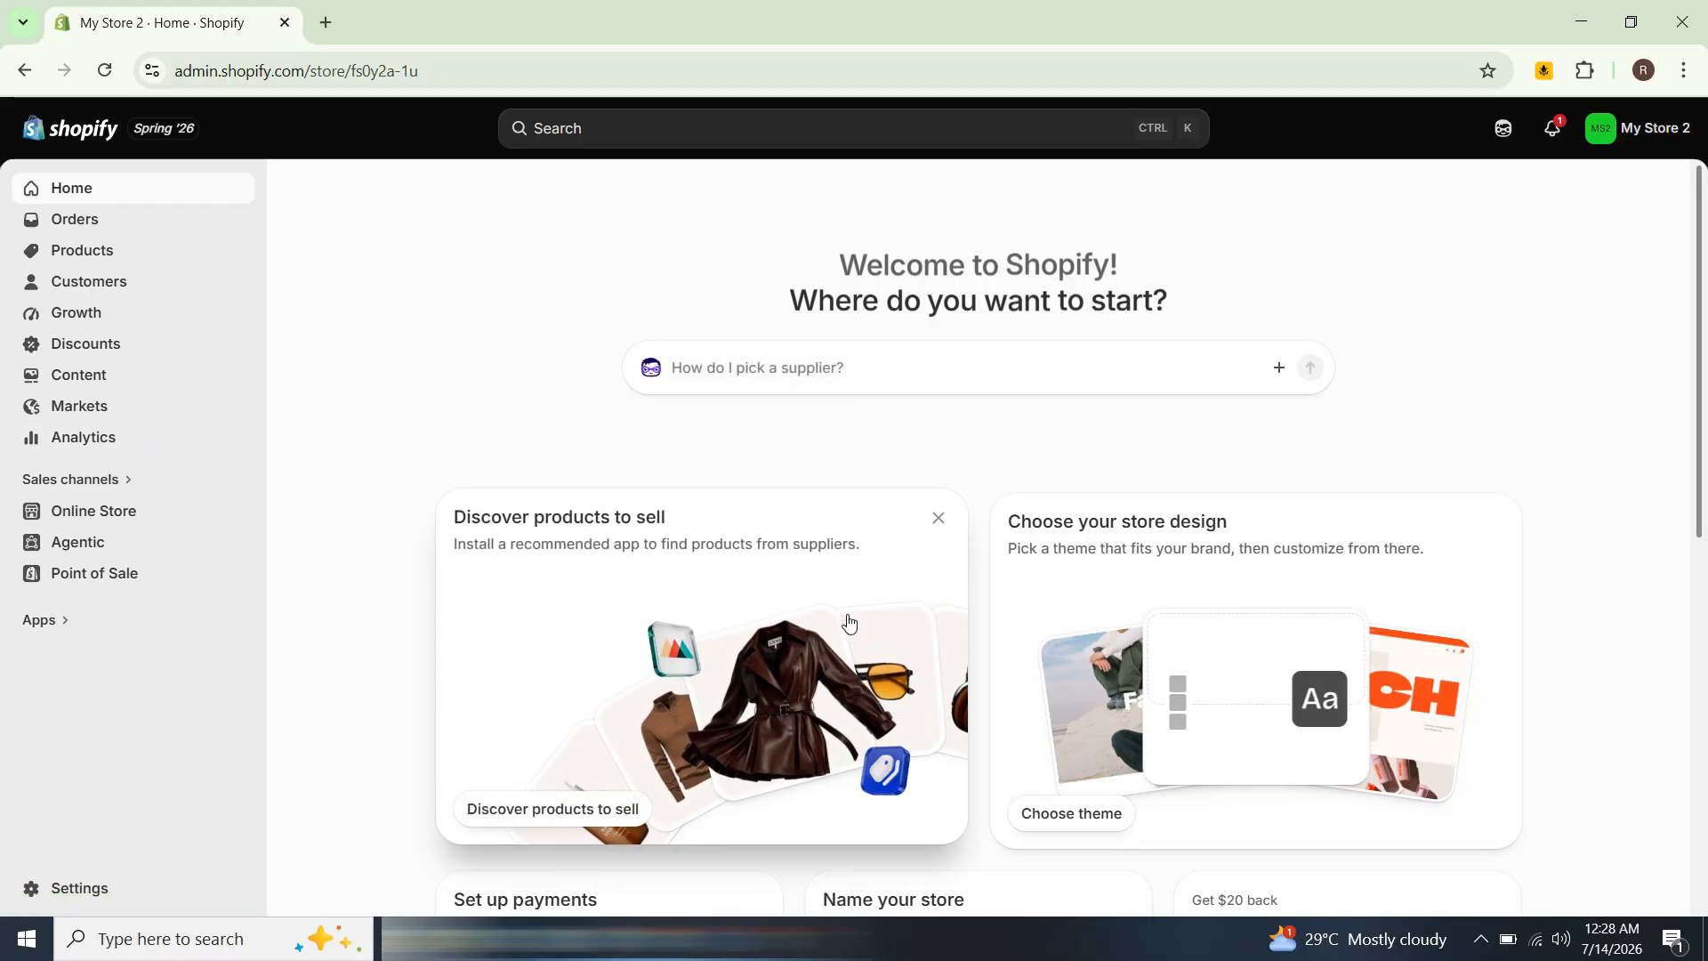
scroll(818, 658, "down", 4)
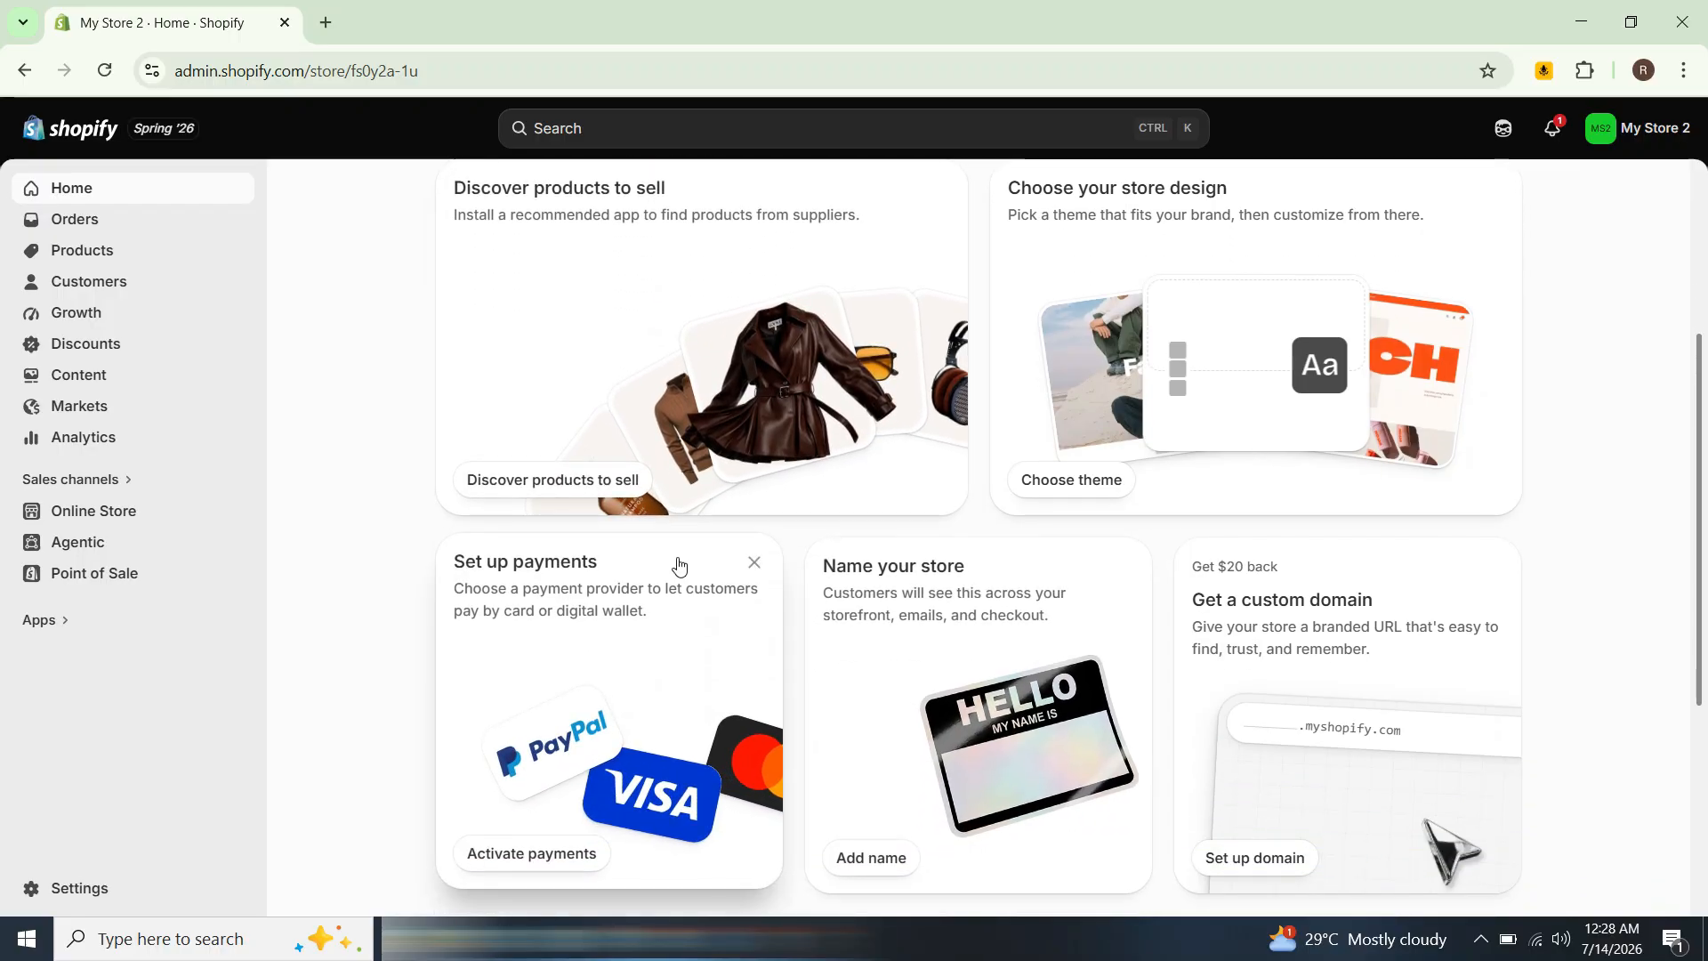
scroll(717, 627, "up", 3)
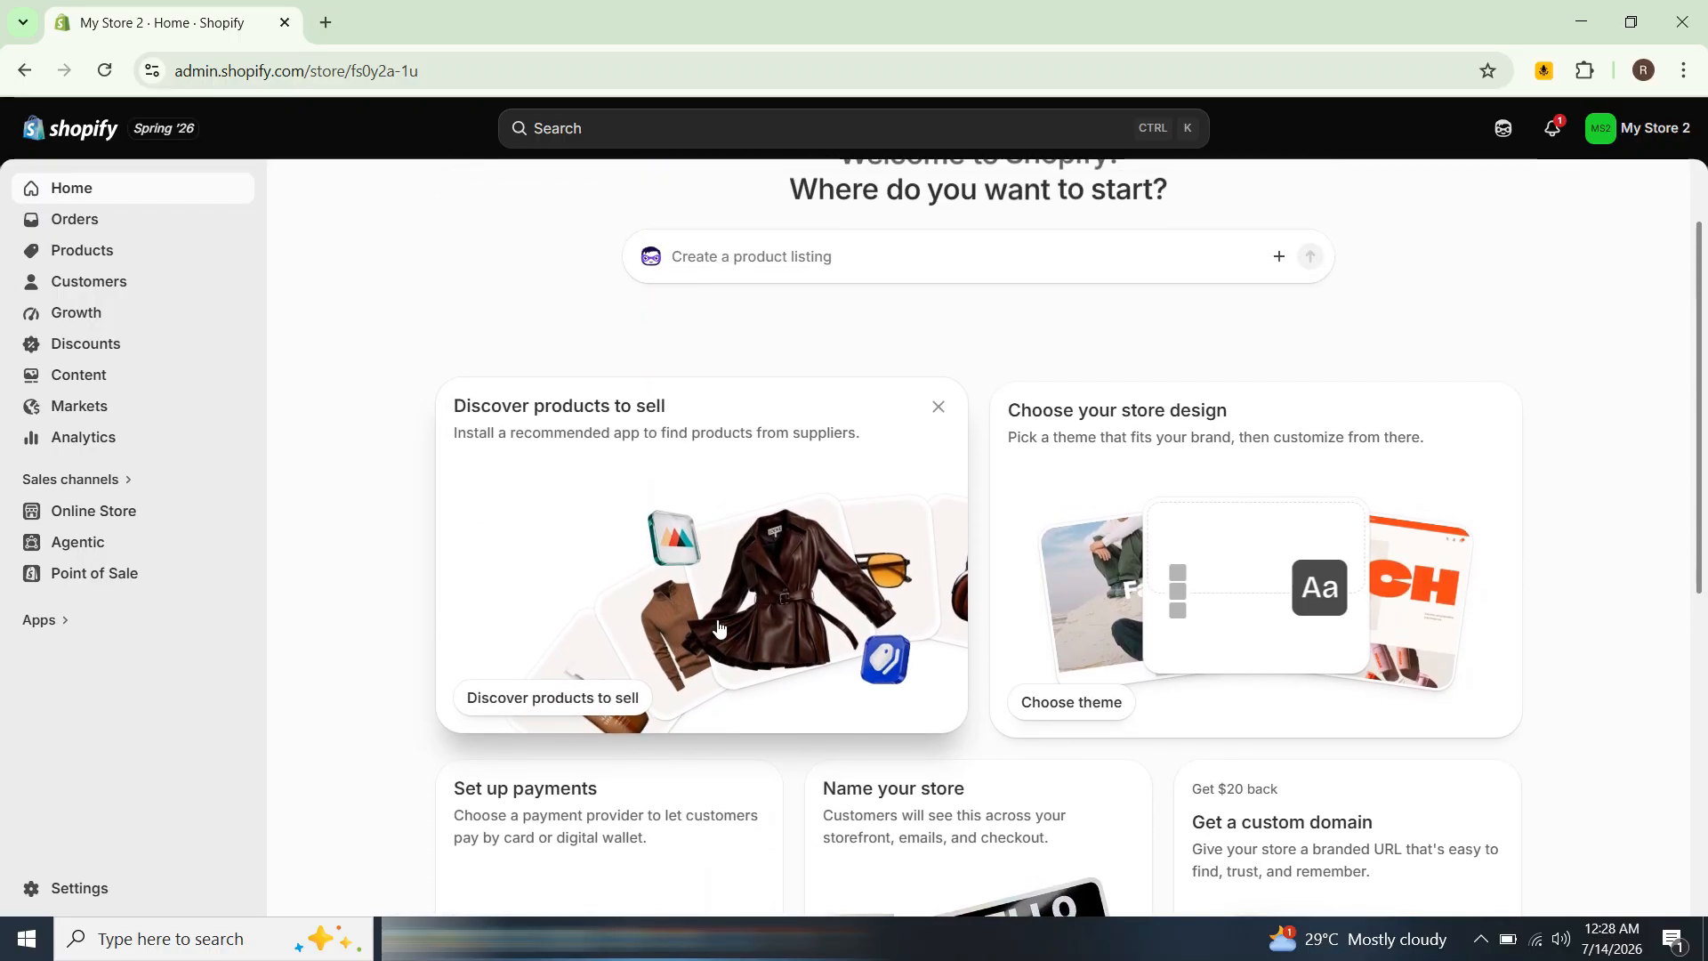
scroll(719, 627, "up", 2)
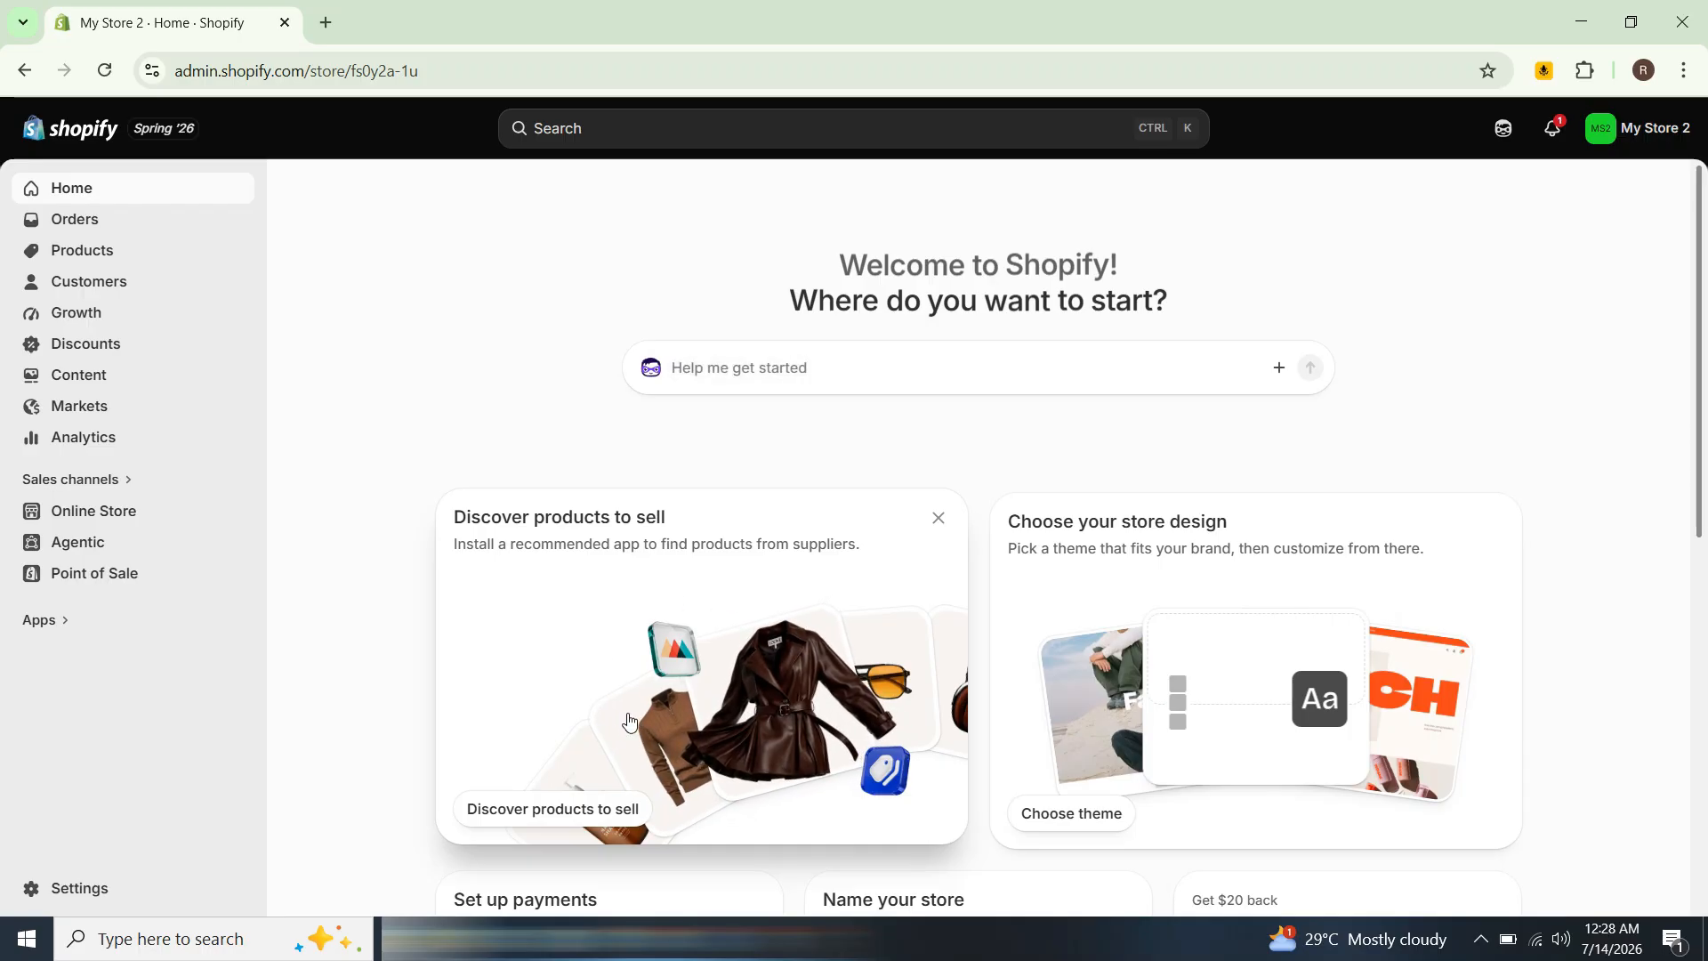
Step: Open Products and explore importing data from Etsy in the import dialog, then close it
left_click(86, 261)
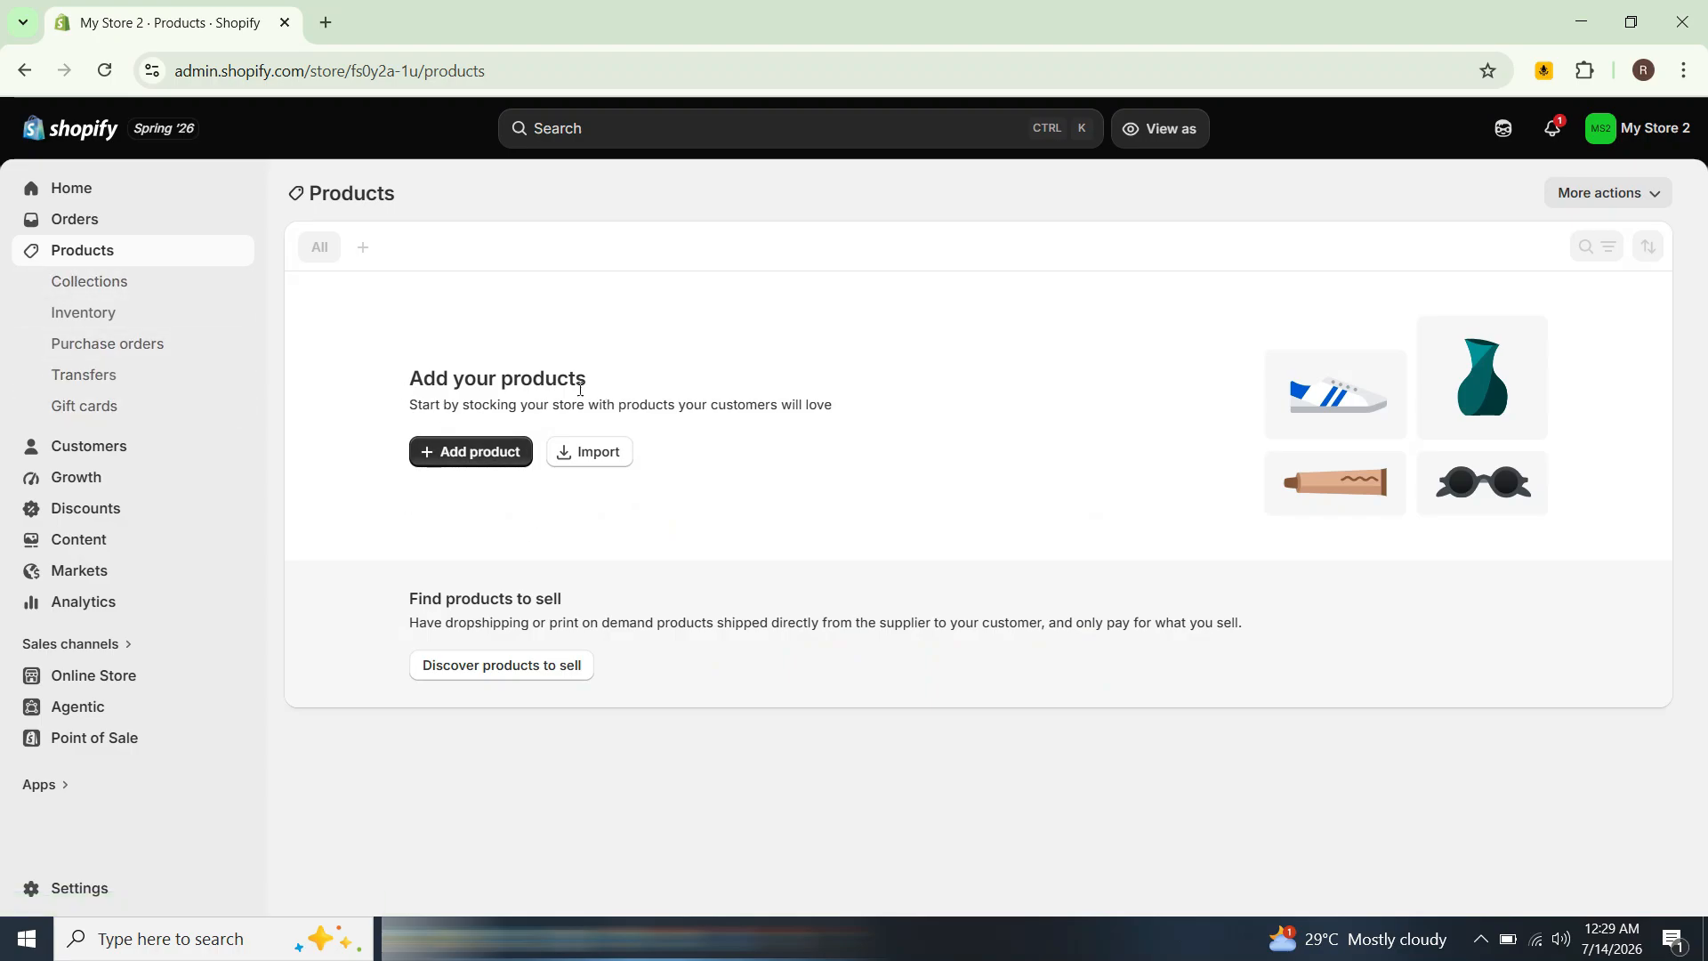
left_click(600, 459)
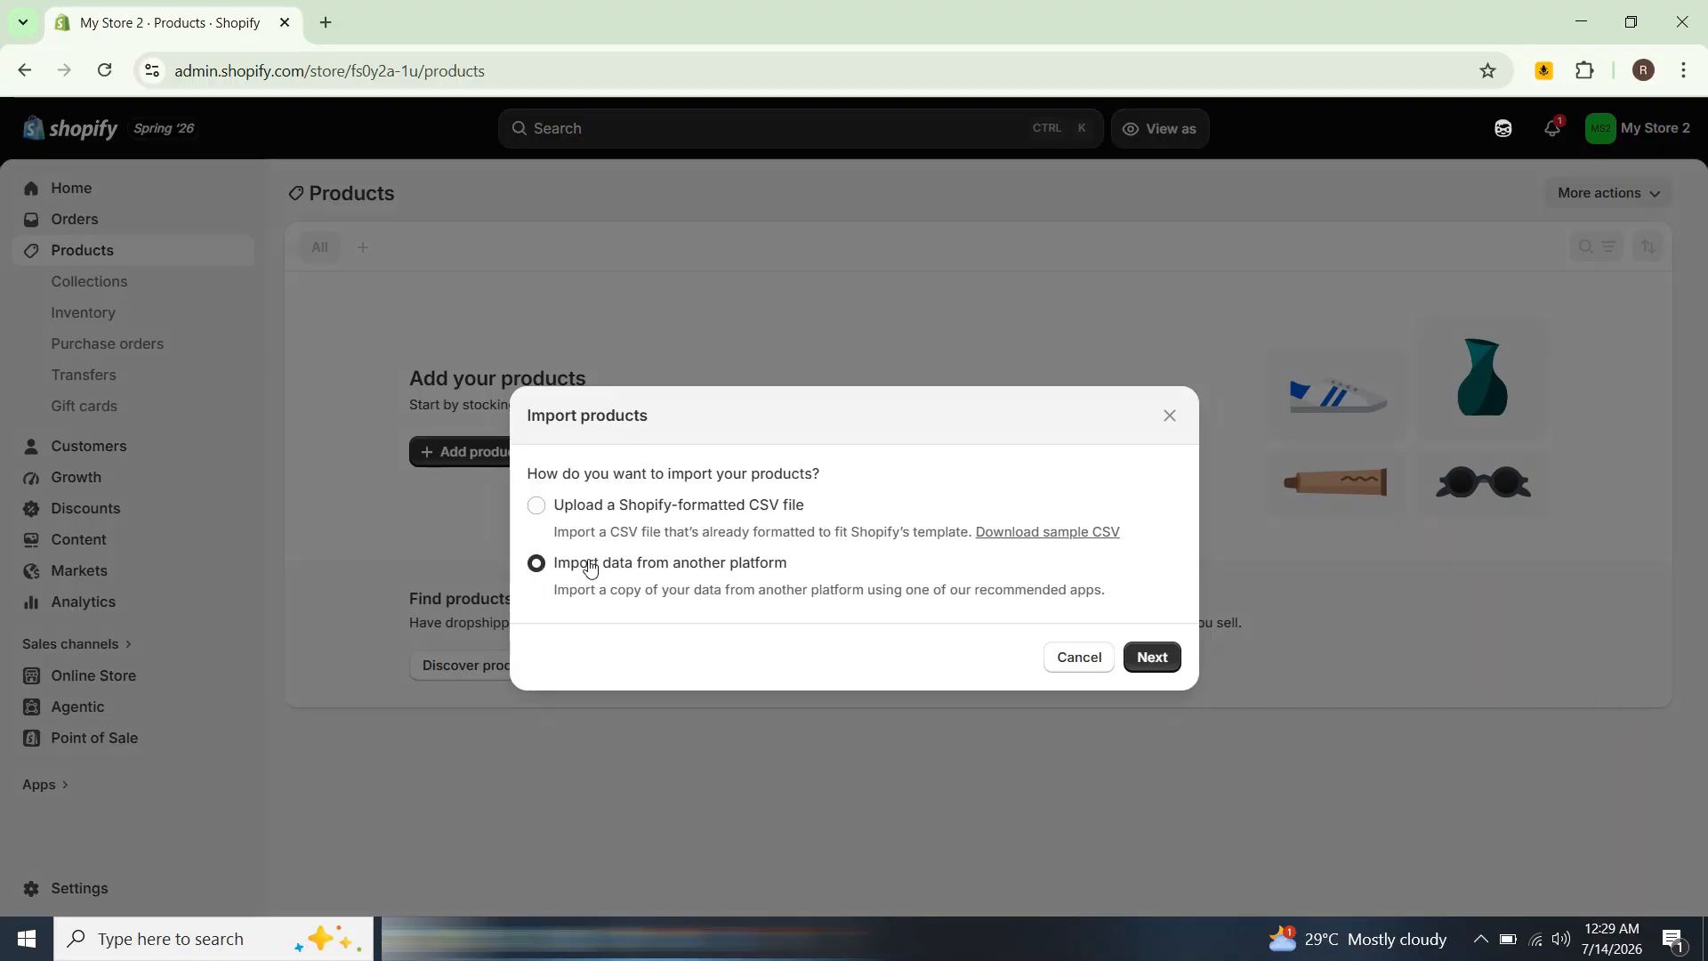
left_click(535, 507)
left_click(541, 576)
left_click(1152, 657)
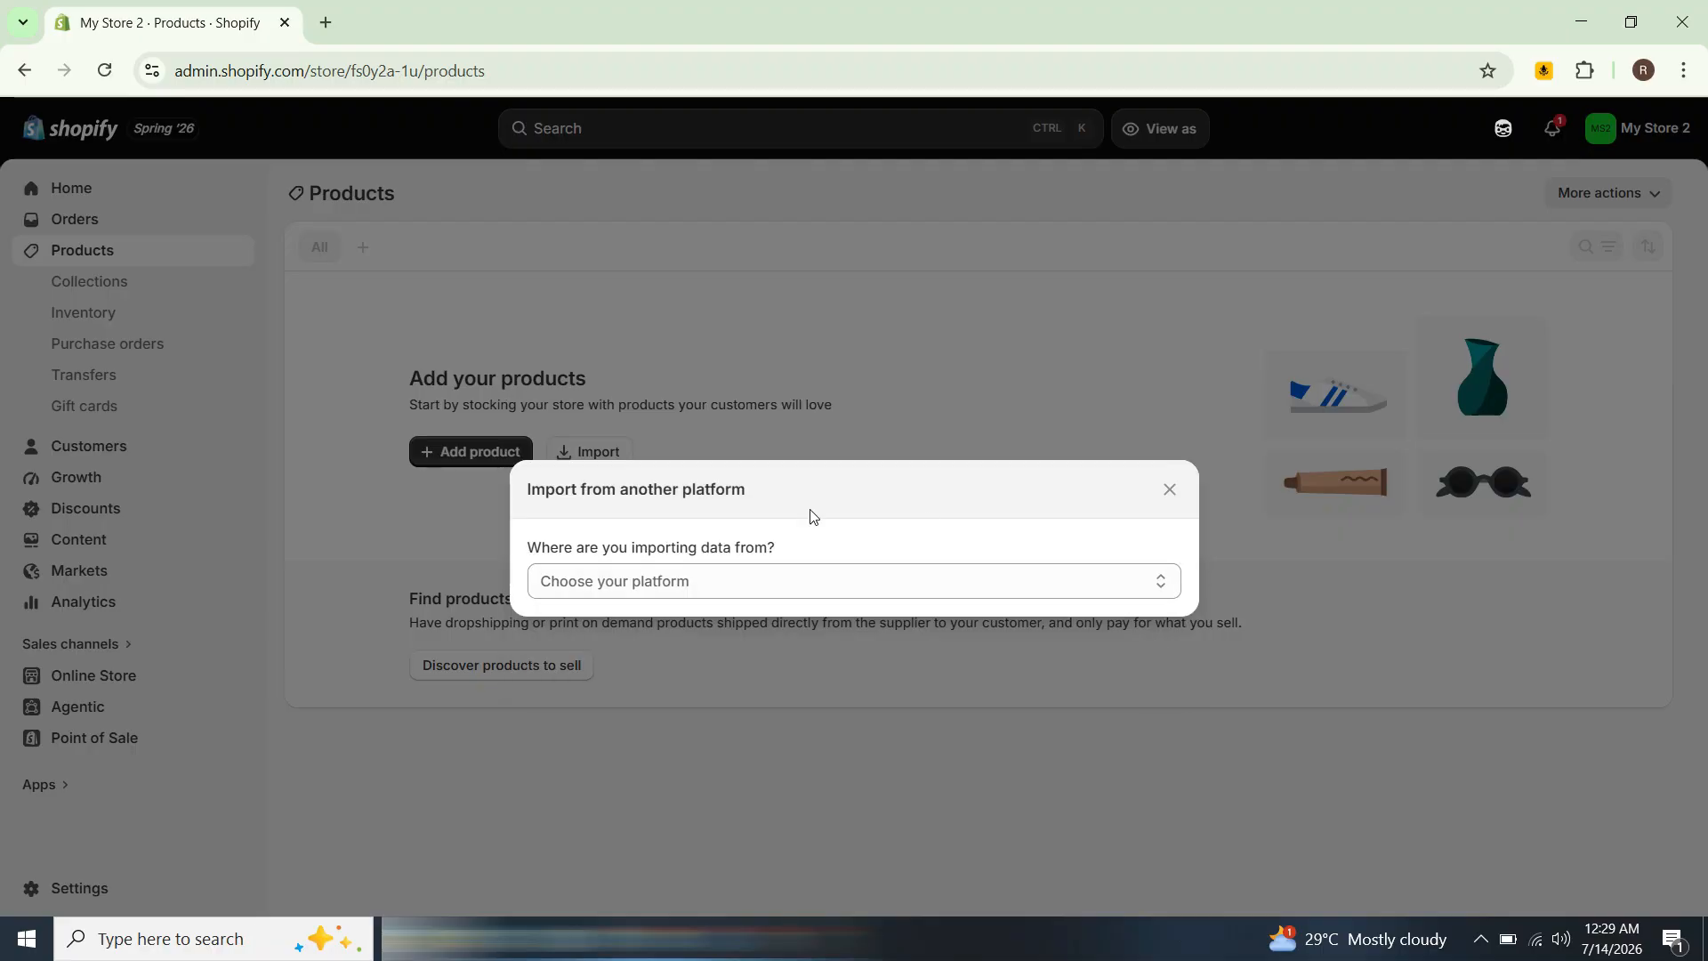
left_click(797, 580)
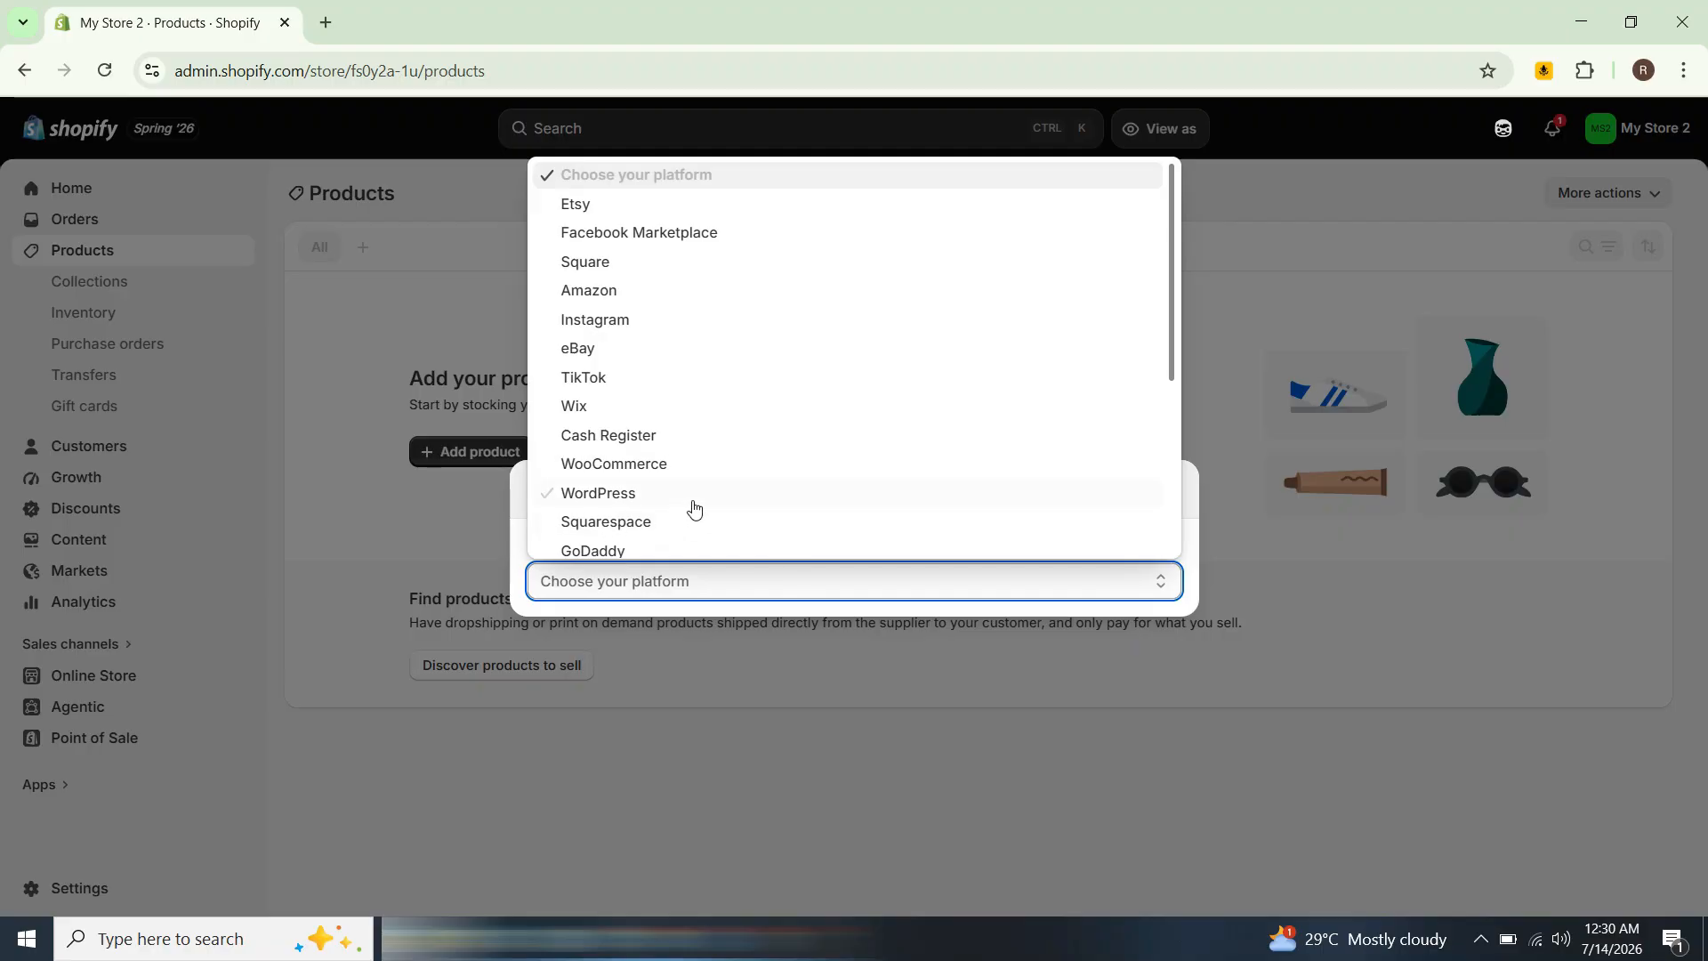
left_click(681, 204)
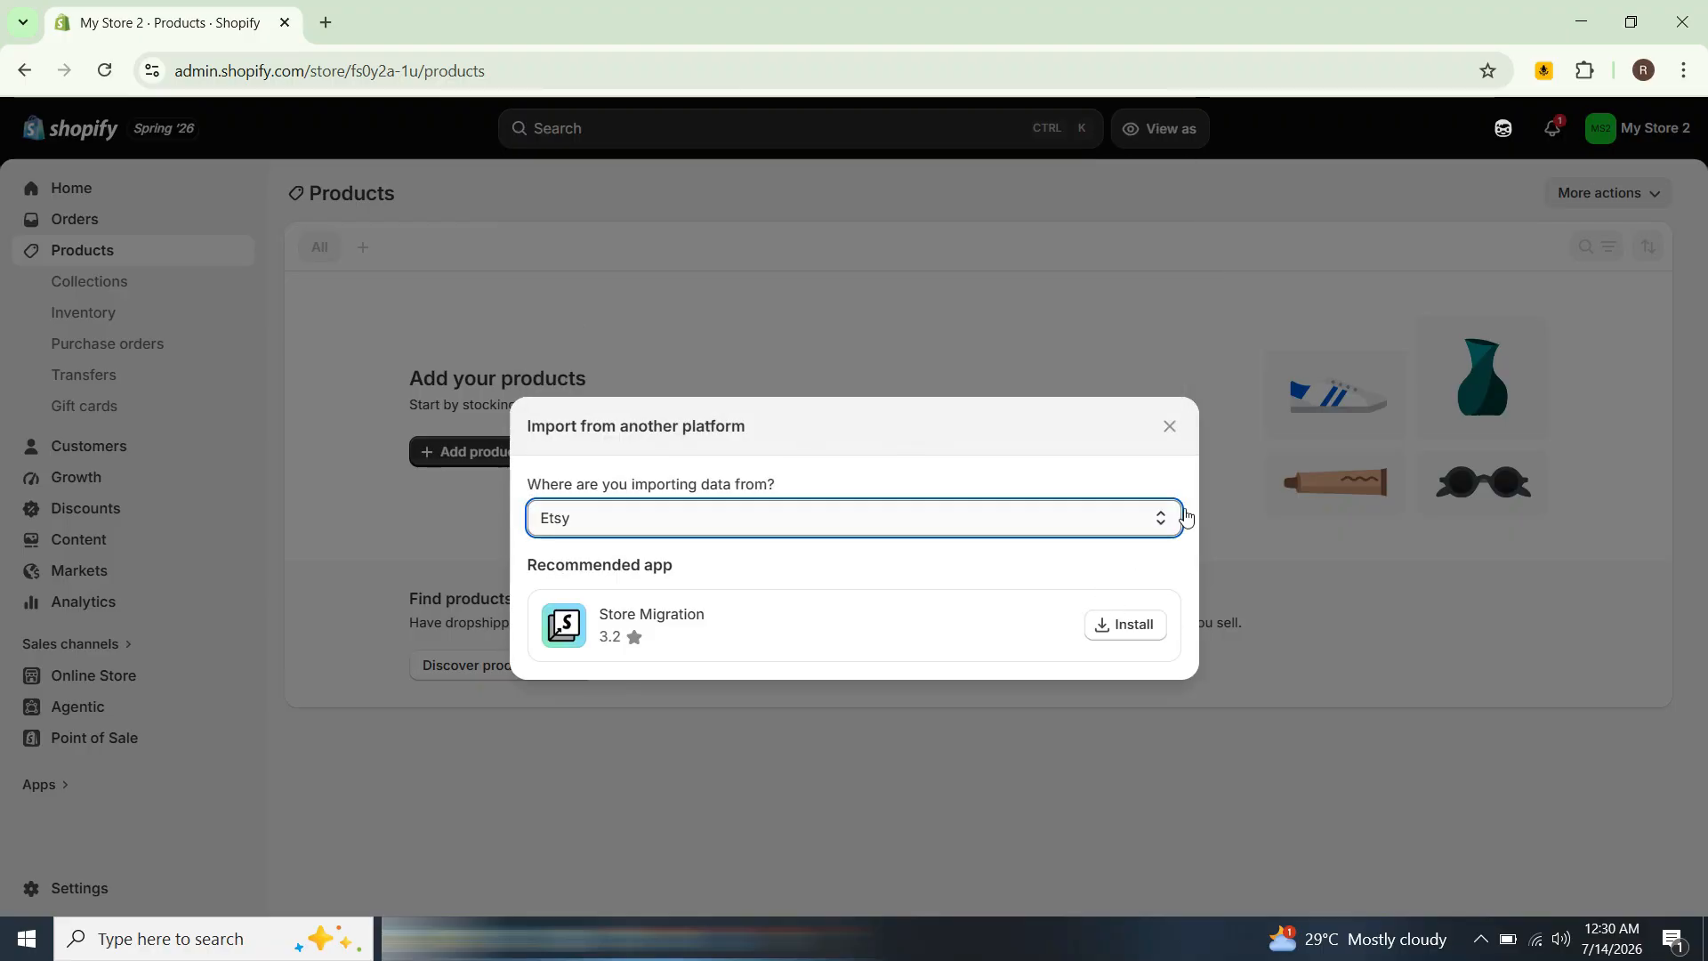
left_click(1169, 427)
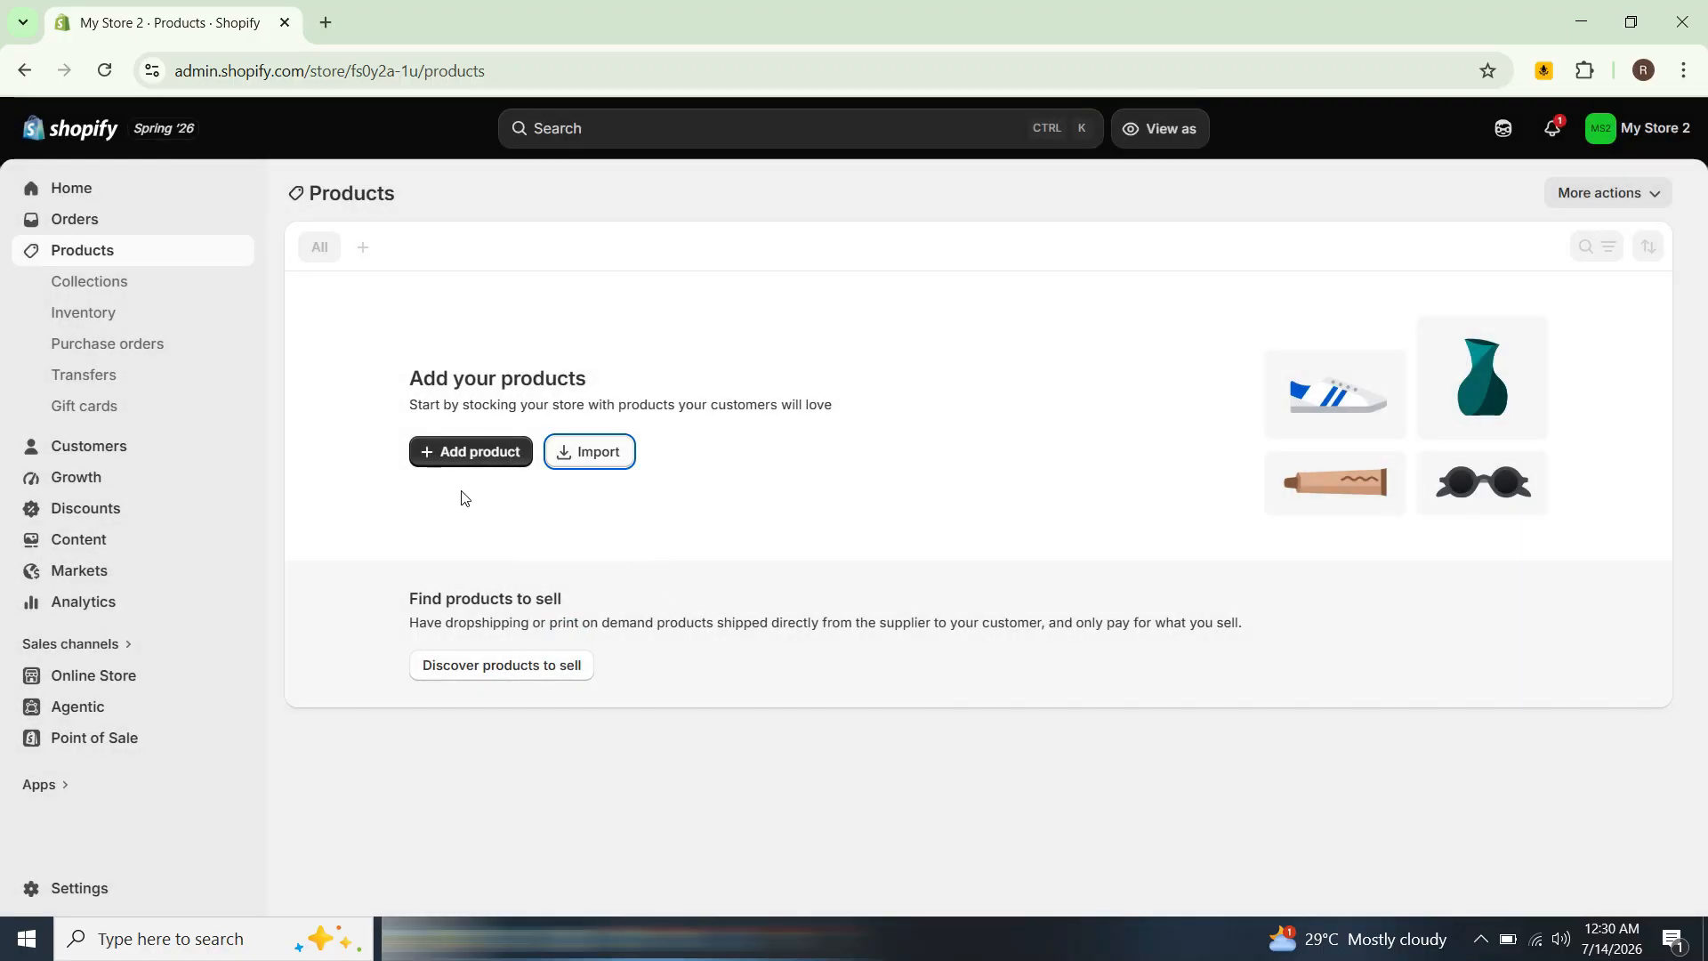
Step: Start a new product and set its title to Short sleeve t-shirt
left_click(465, 452)
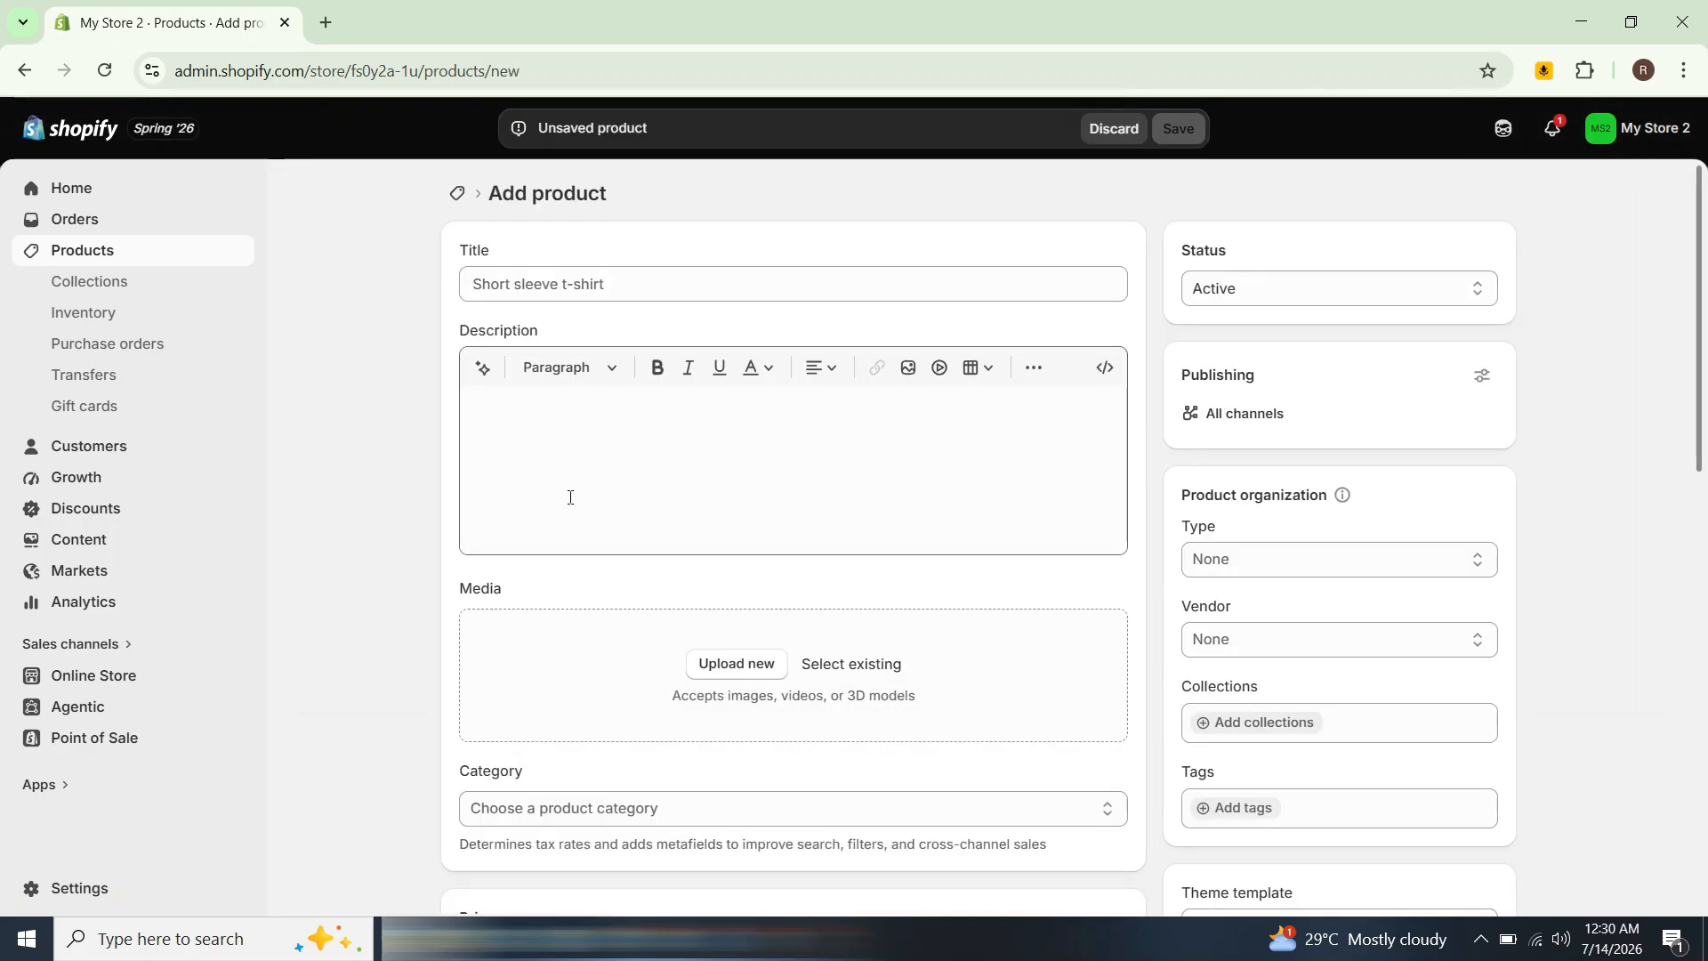
left_click(599, 276)
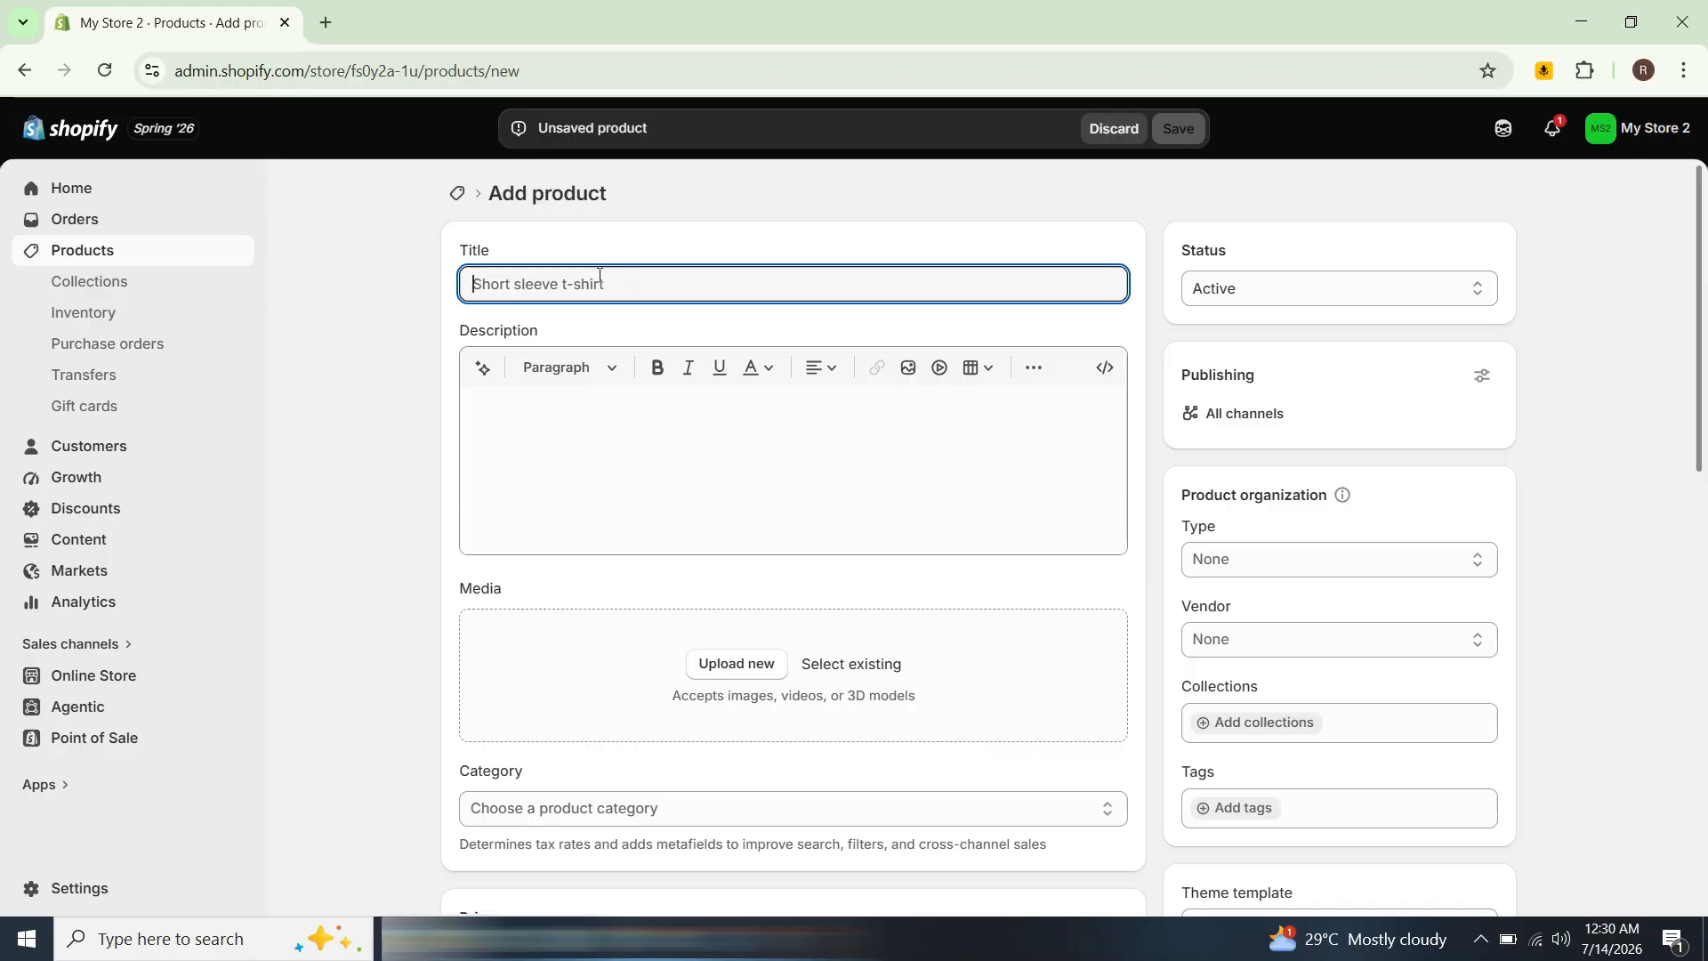
type("Short sl")
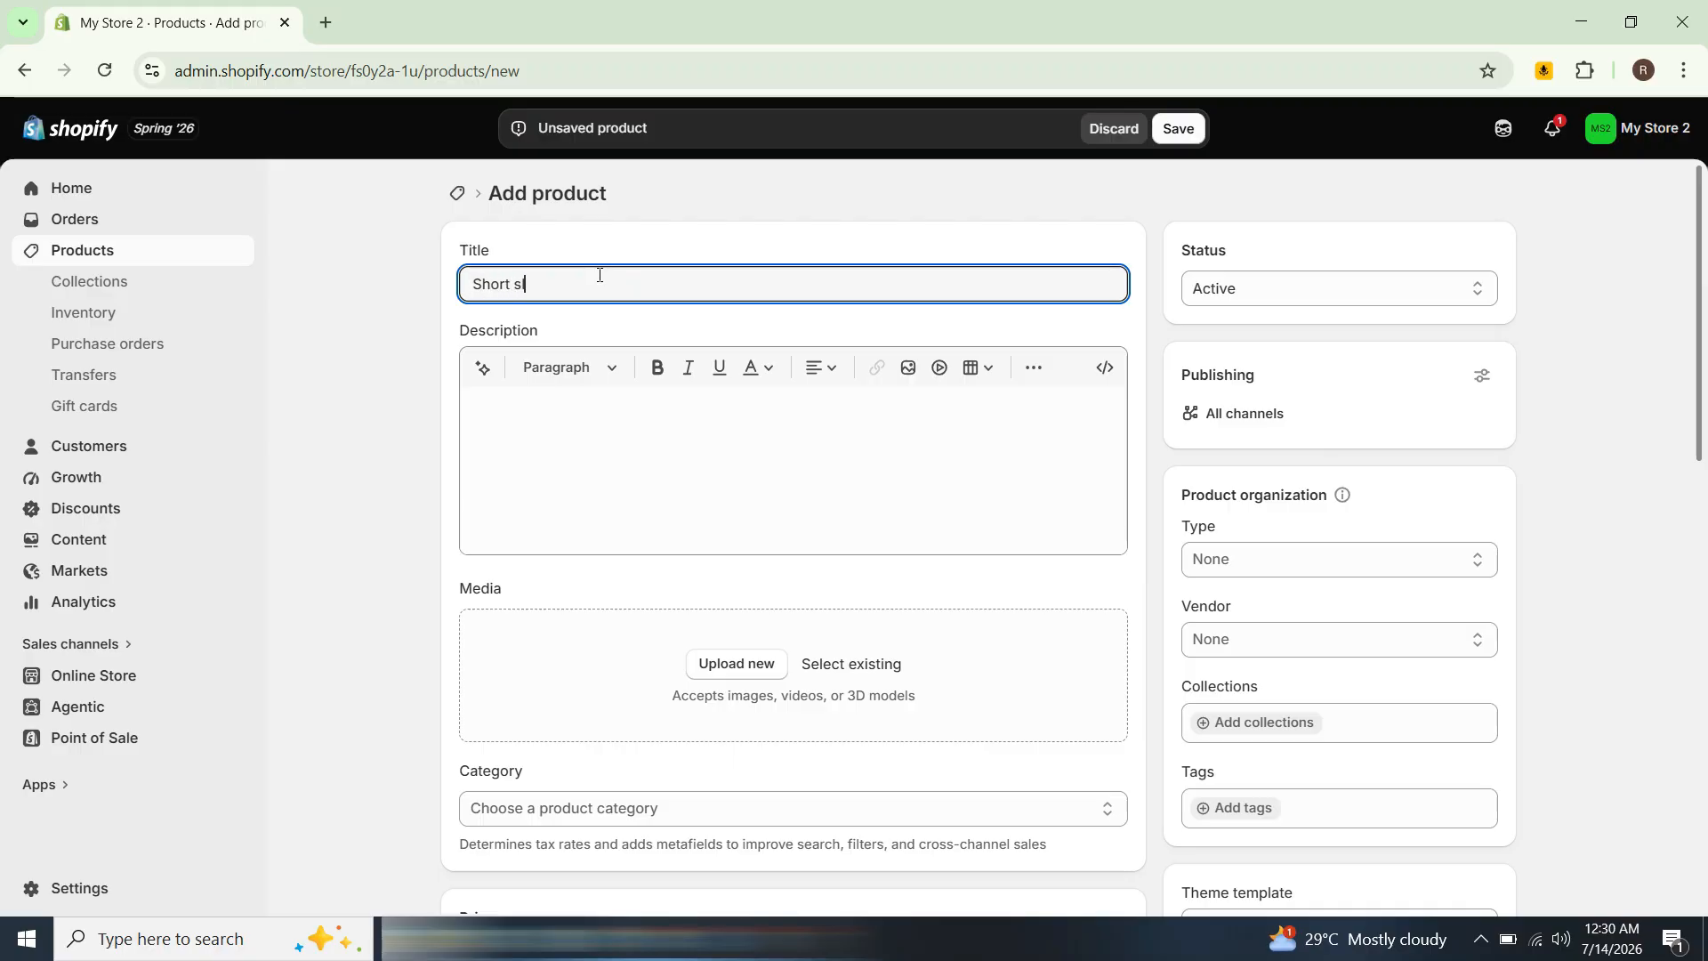
type("eeve t-shirt")
Step: Paste a prepared product description into the Description editor
left_click(607, 423)
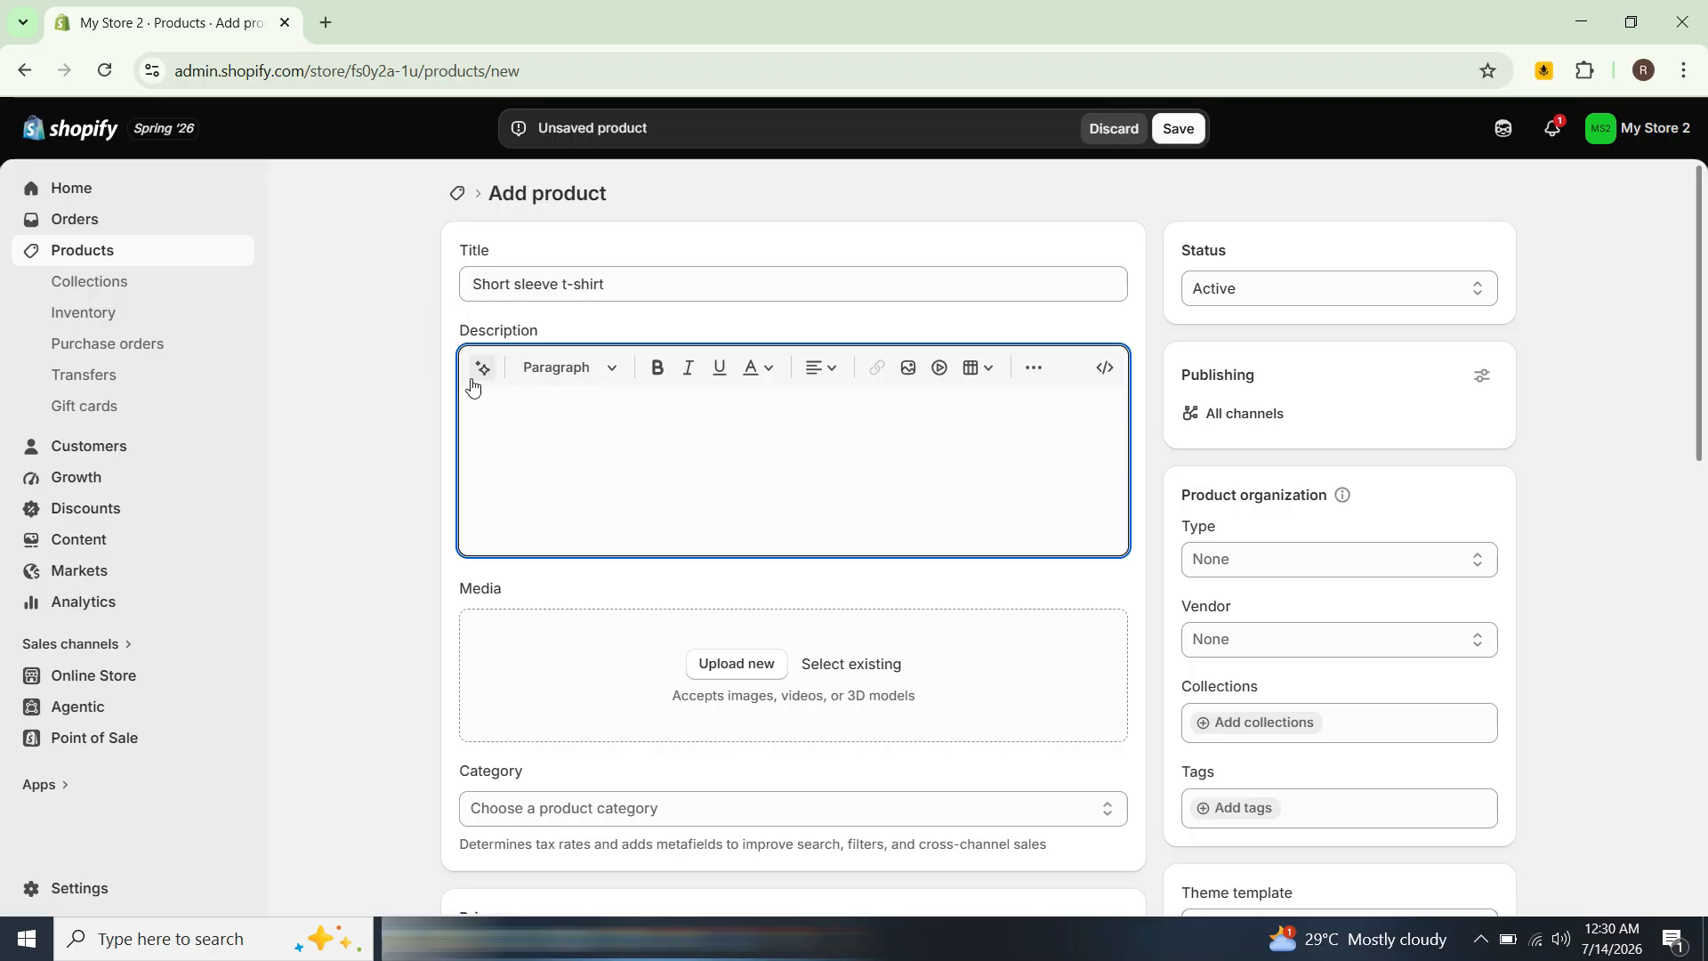
left_click(481, 370)
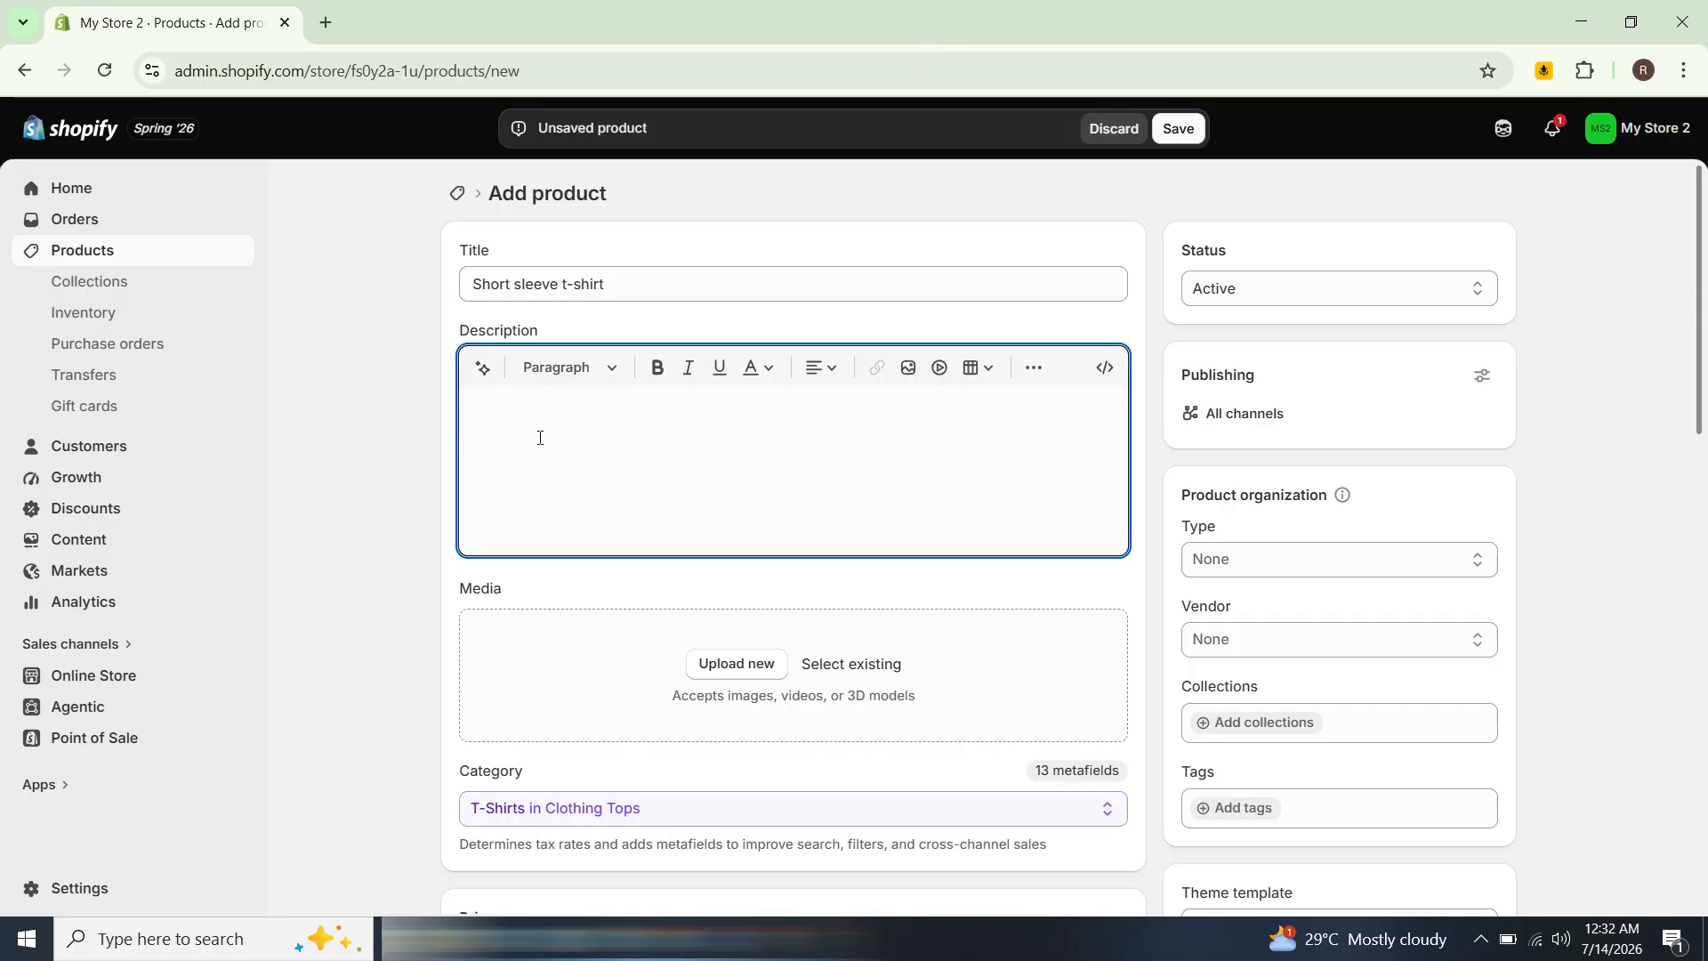
type("Upgrade your everyday wardrobe with our ultimate short-sleeve t-shirt. Crafted from ultra-soft, breathable cotton, this versatile staple offers the perfect balance of lightweight comfort and durable structure. Featuring a classic crew neckline and a tailored regular fit, it layers effortlessly under jackets or stands strong on its own. Designed to hold its shape wash after wash, it is your new go-to for effortless, casual style.")
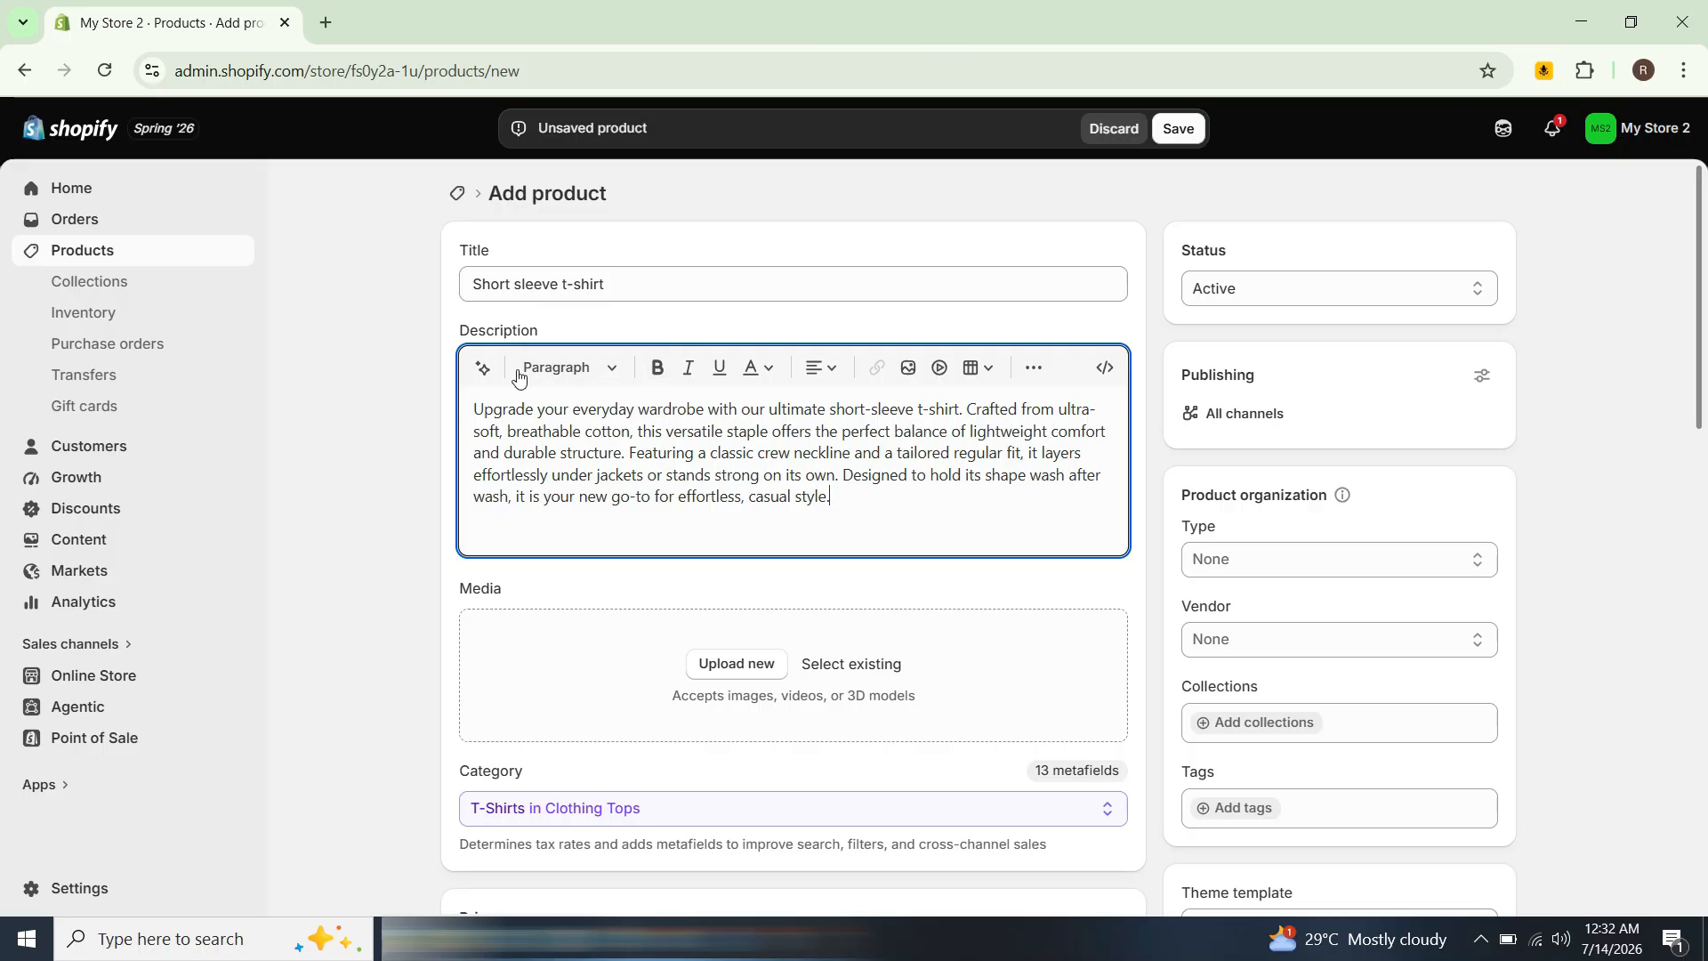
Step: Ask the AI assistant to "Add Languages that explains why someone should purchase this product" to the description
left_click(488, 378)
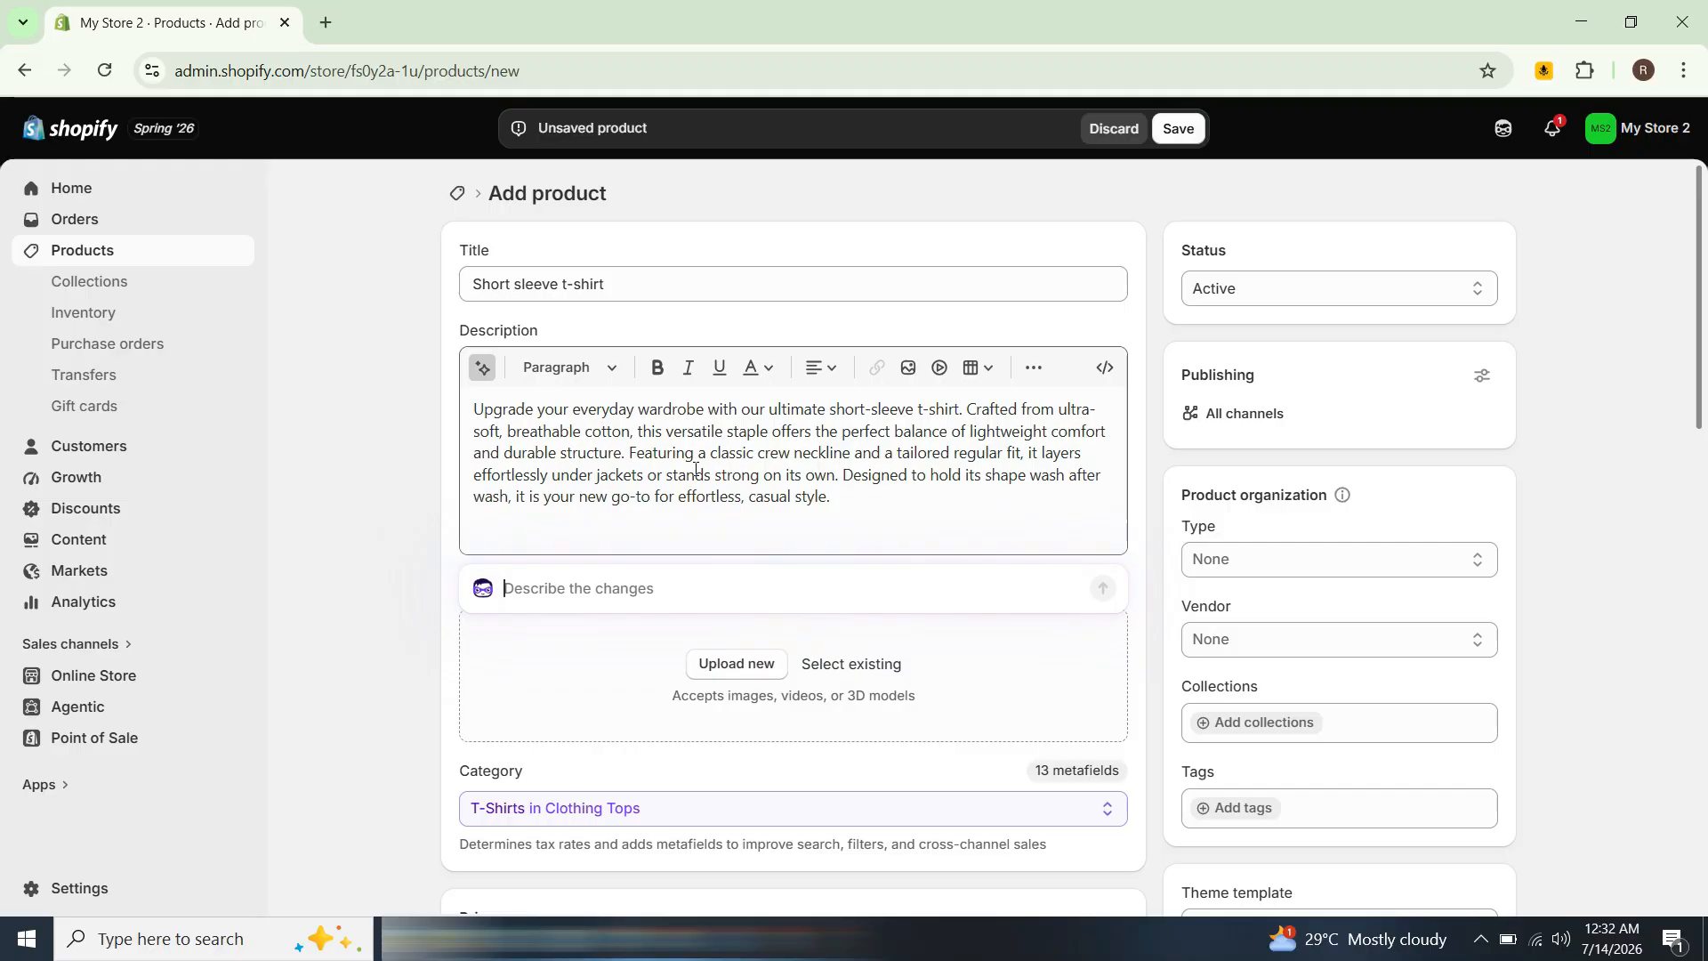
type("Add Languages")
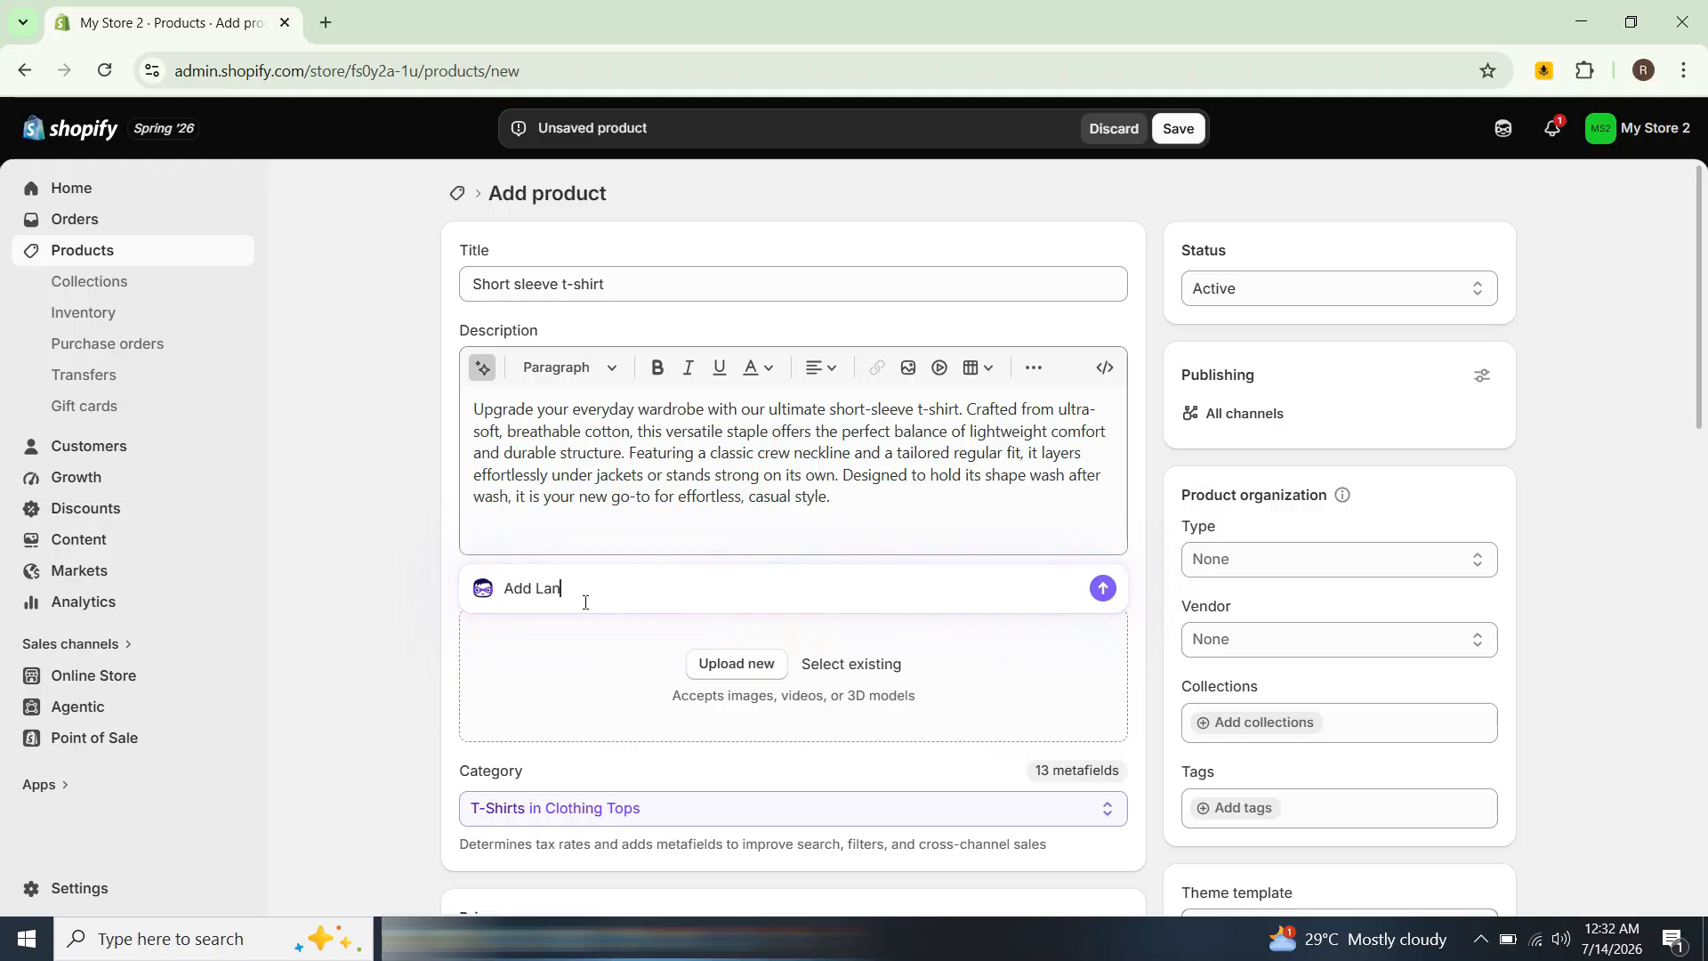
type("that explains why someone should purchase this product")
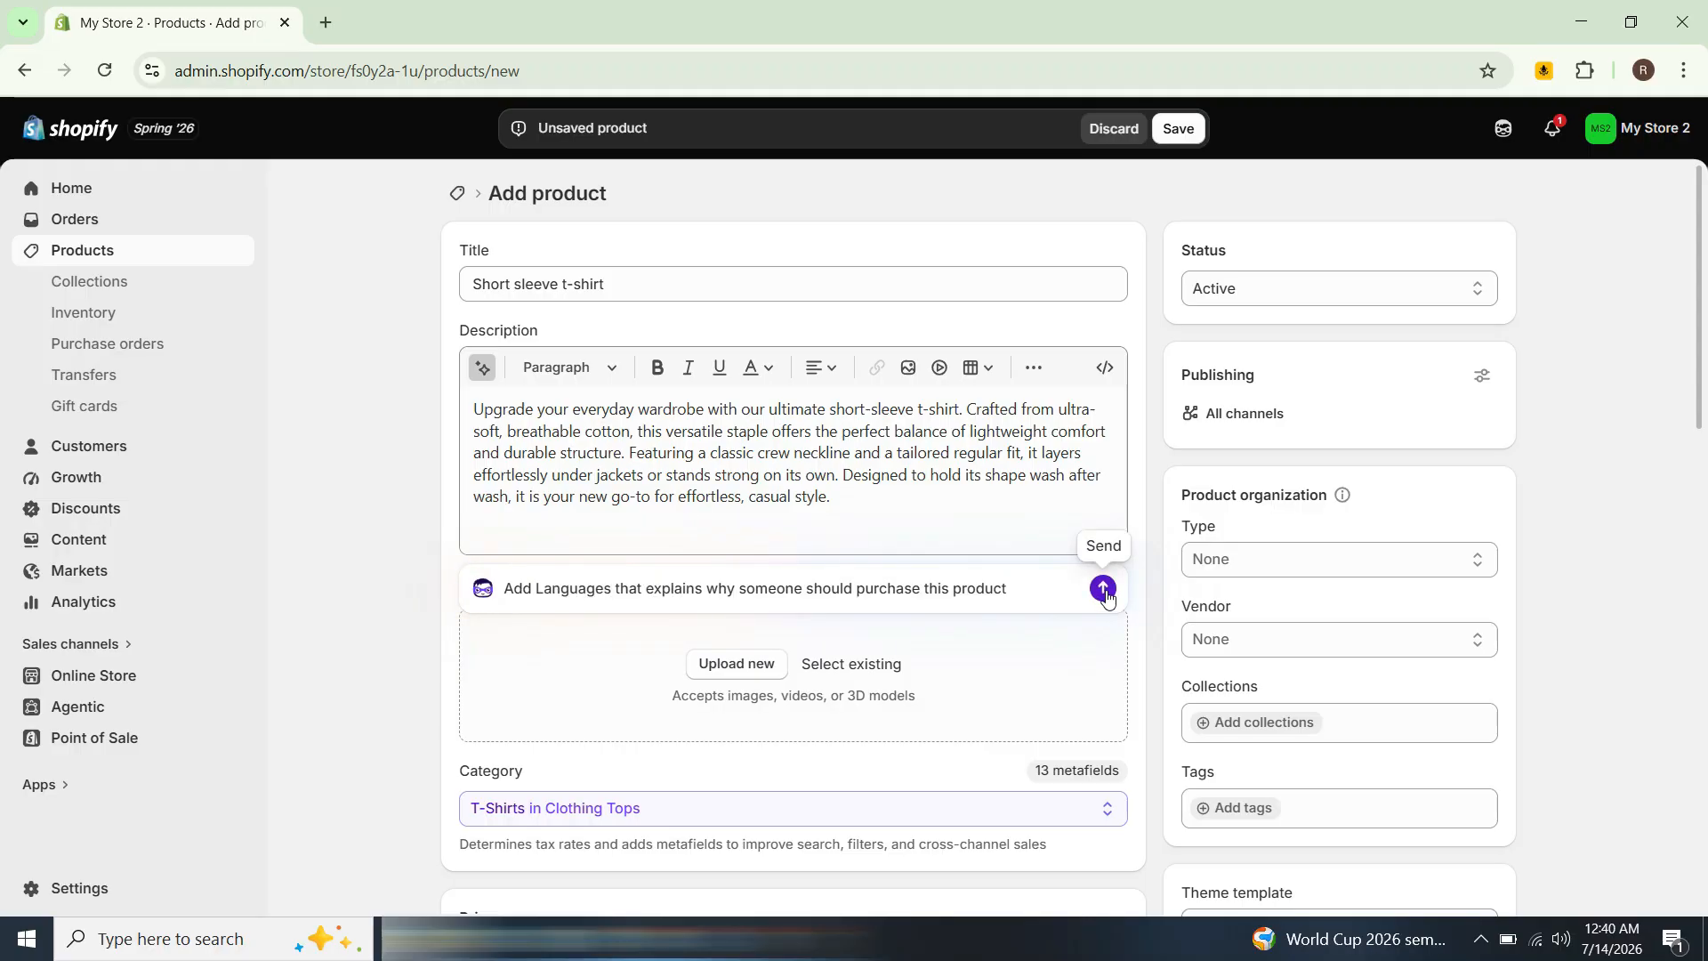
left_click(1105, 591)
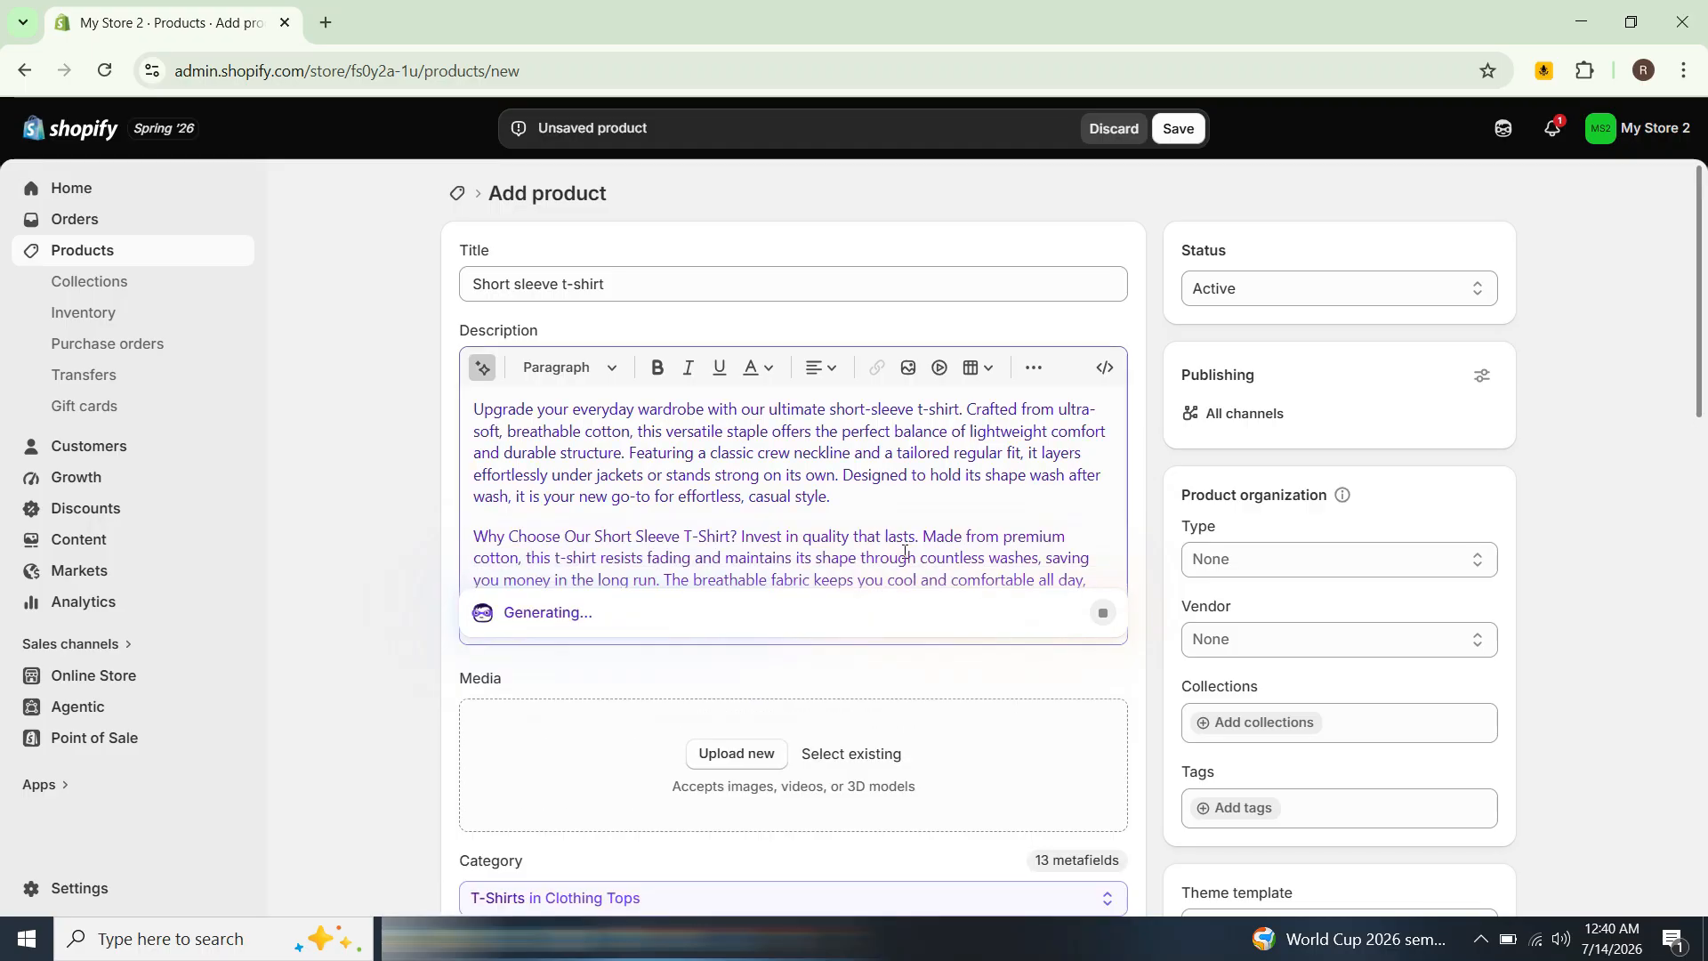
Step: Reorder the media so the black t-shirt image becomes the main product image
scroll(905, 551, "down", 1)
scroll(910, 549, "up", 1)
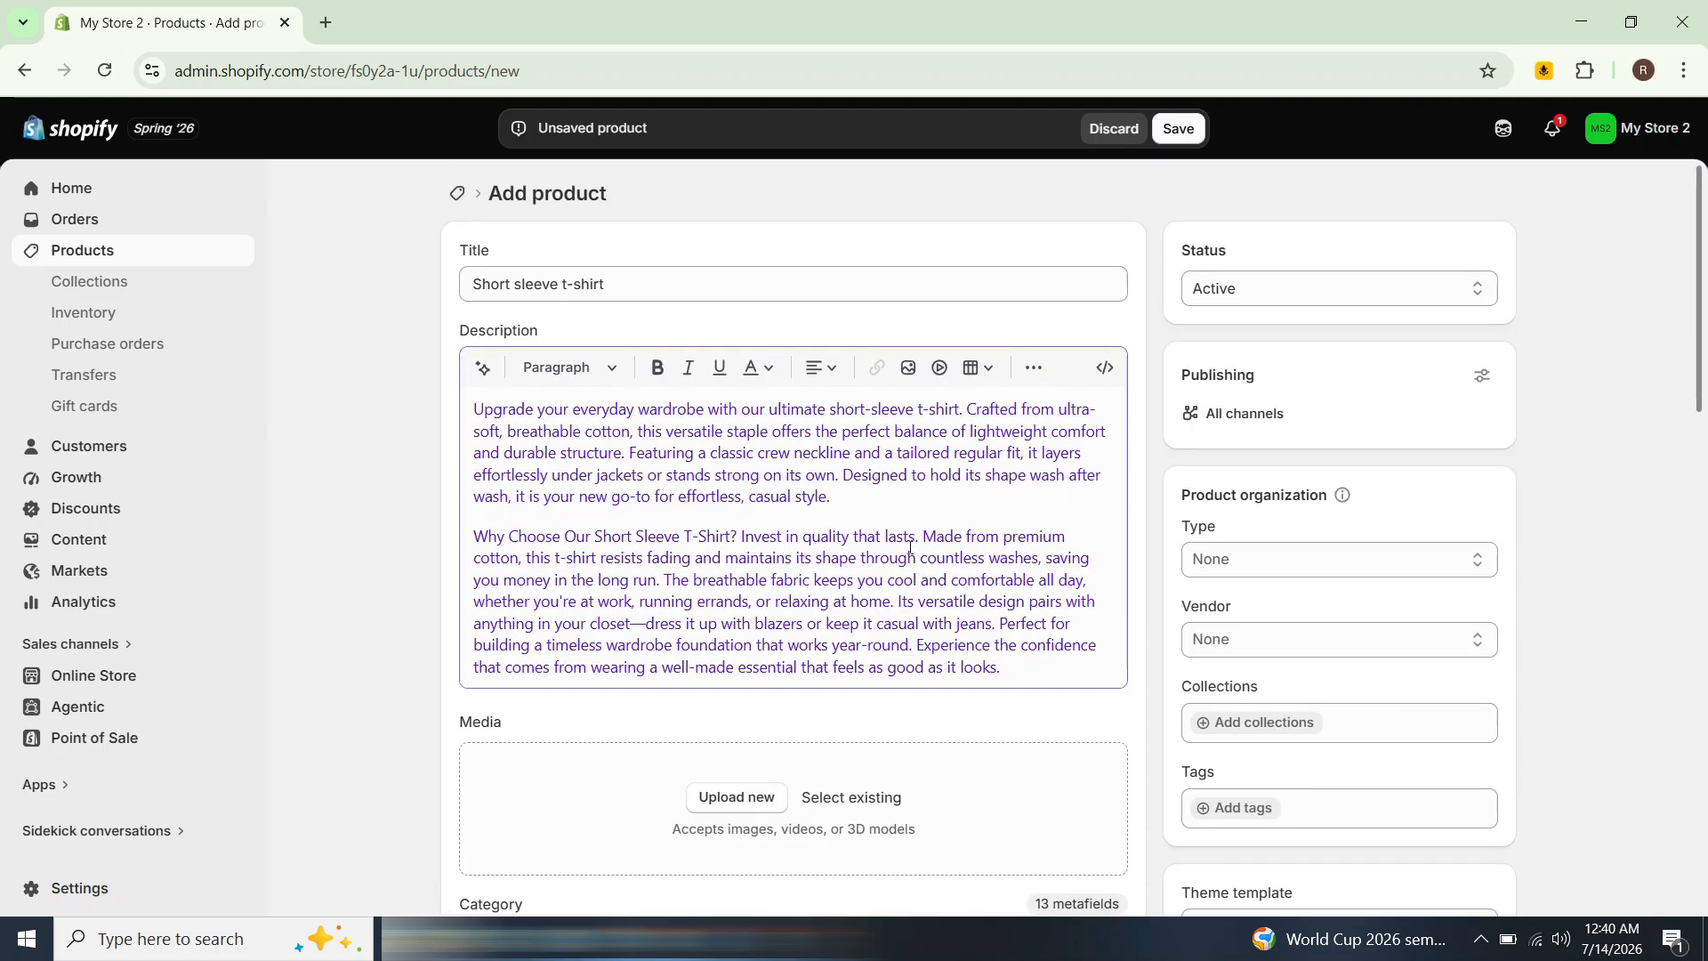
scroll(910, 549, "down", 2)
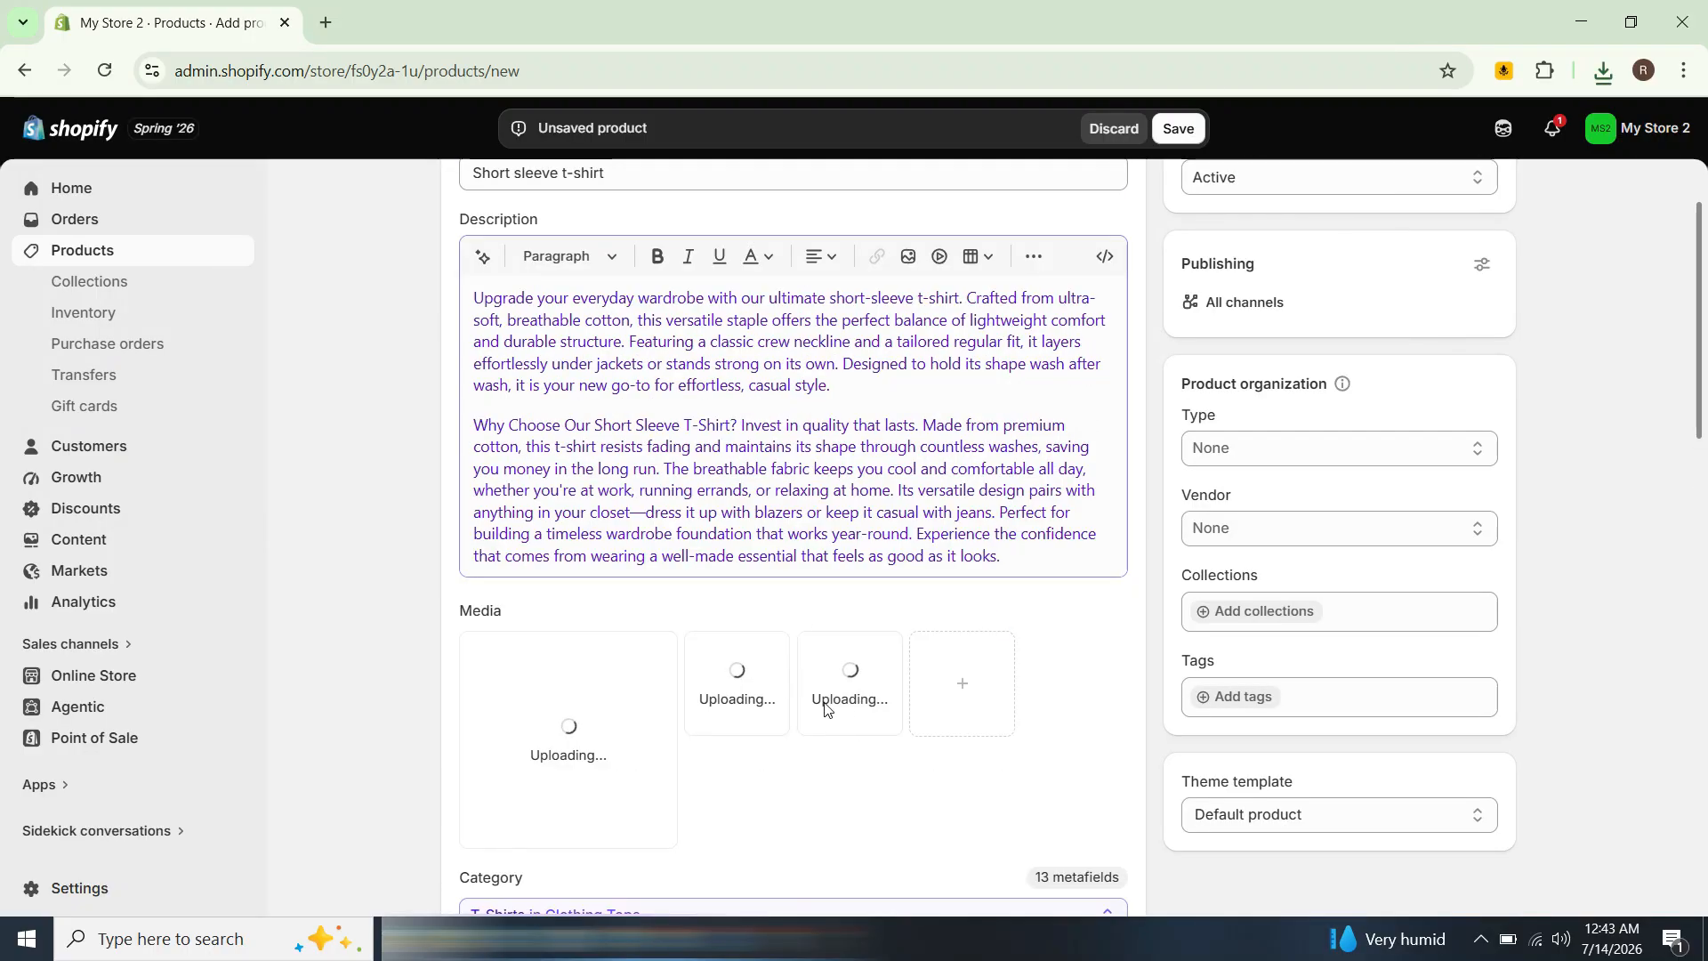
scroll(858, 716, "down", 2)
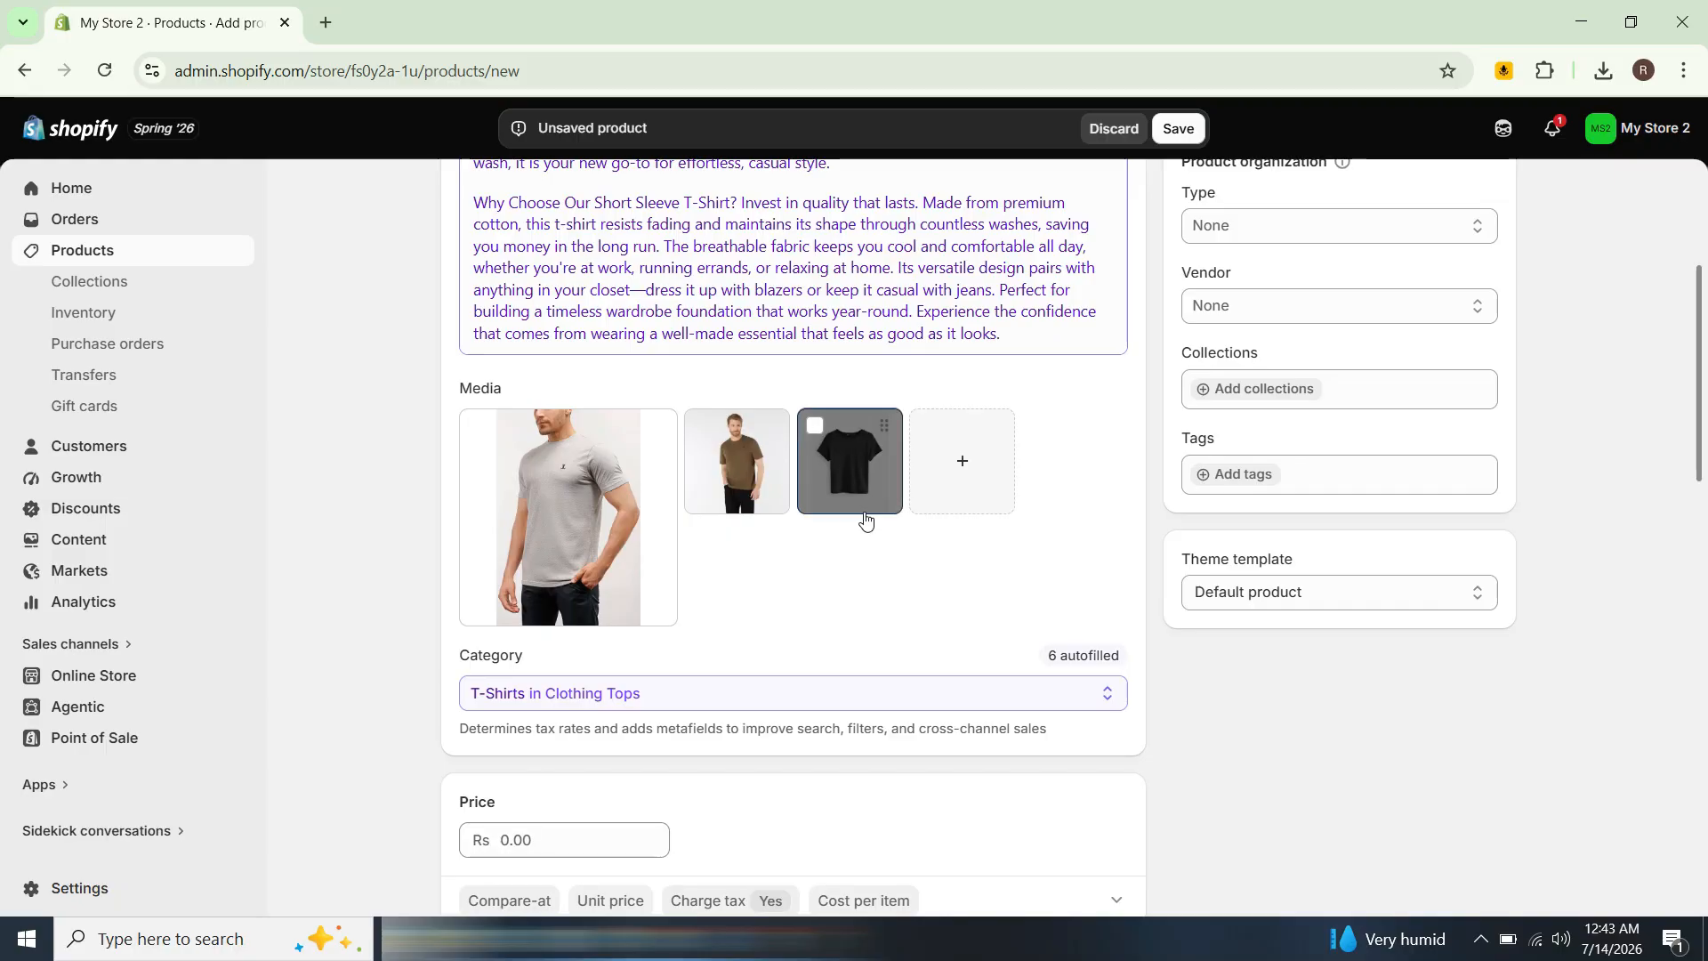
left_click_drag(863, 519, 628, 603)
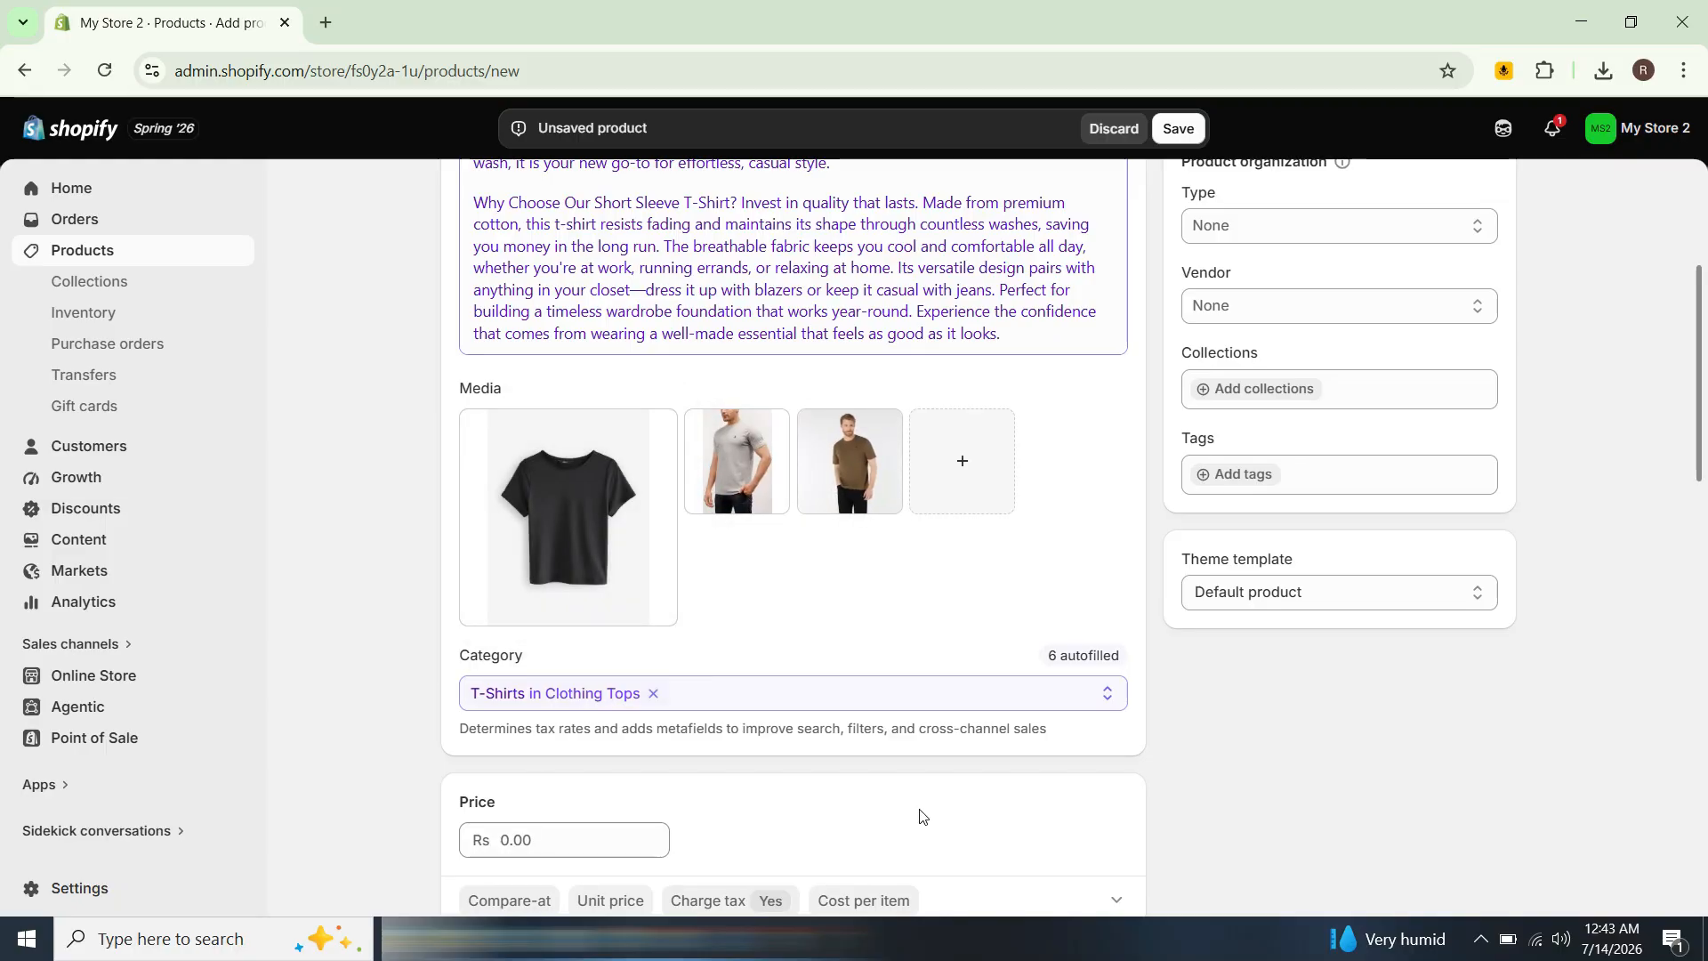
Step: Set the product price to Rs 18.99
scroll(854, 725, "down", 2)
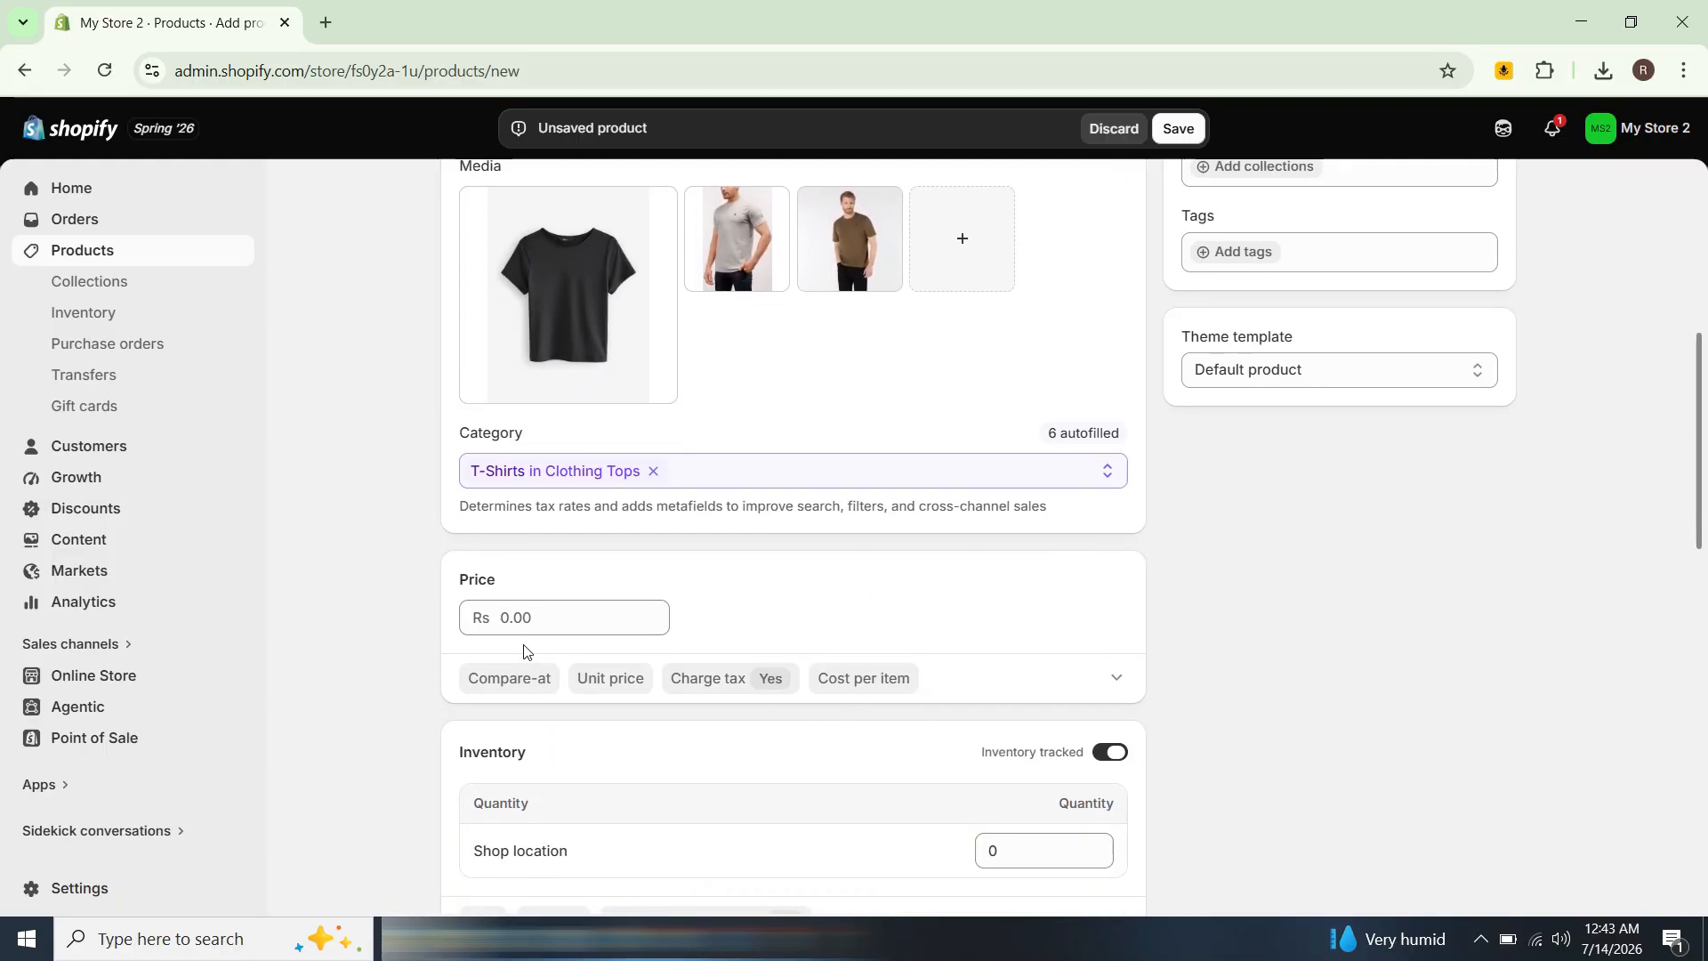
left_click(539, 620)
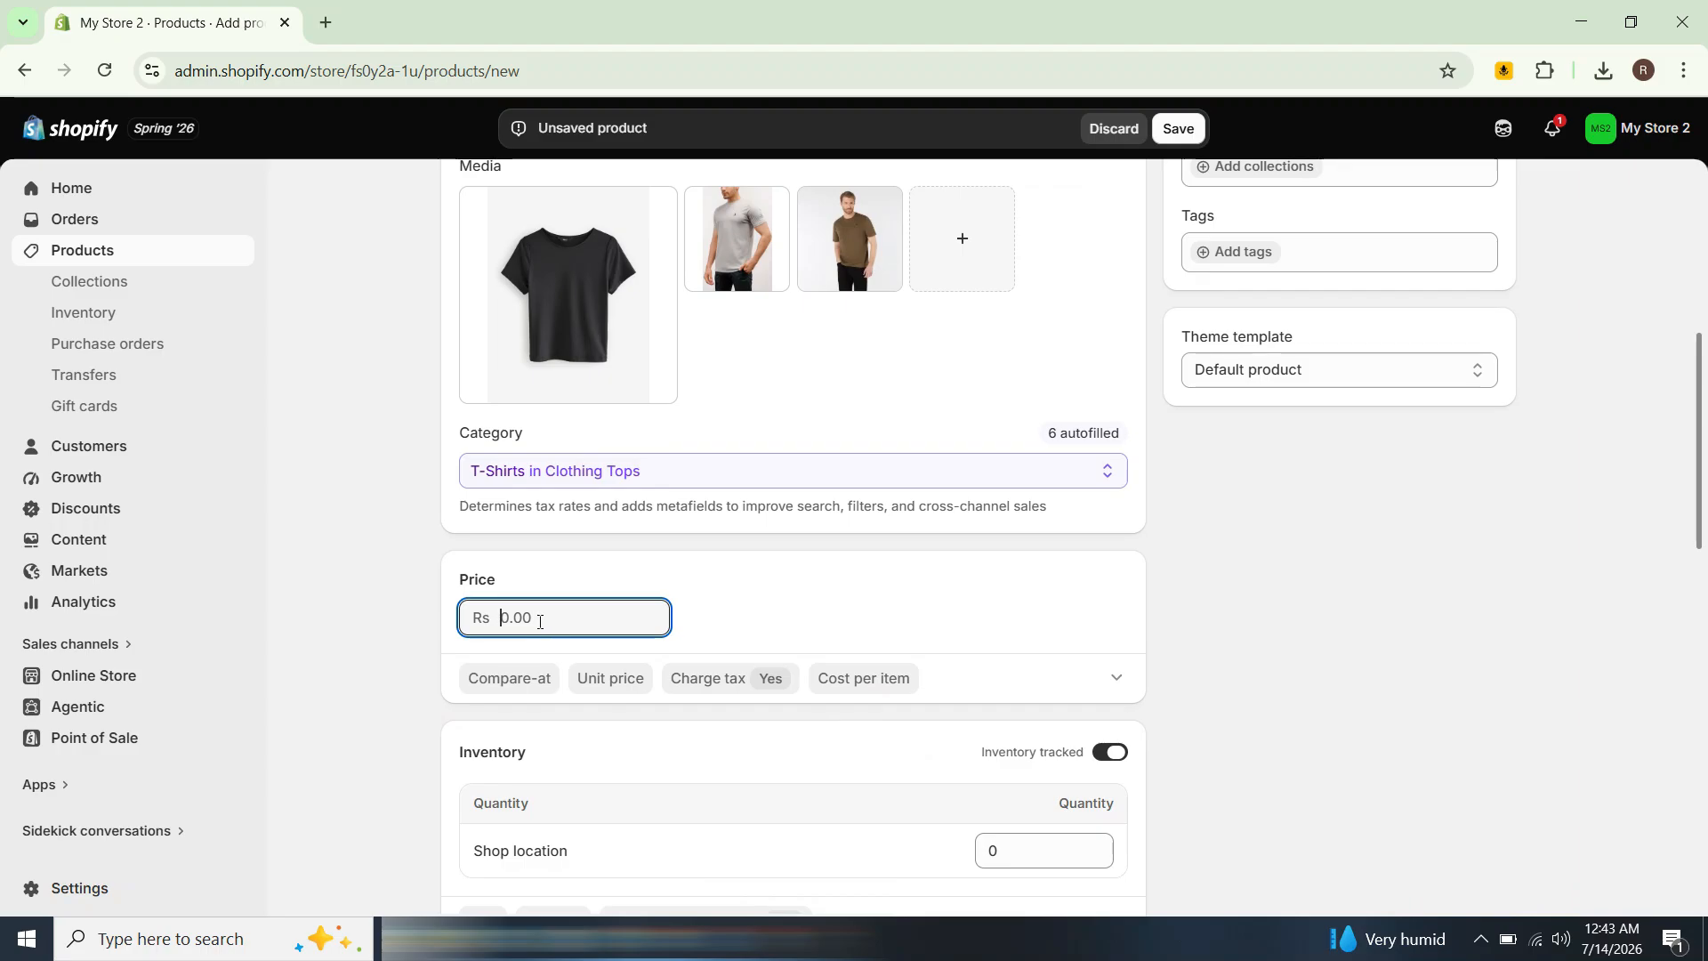
type("18.99")
left_click(530, 704)
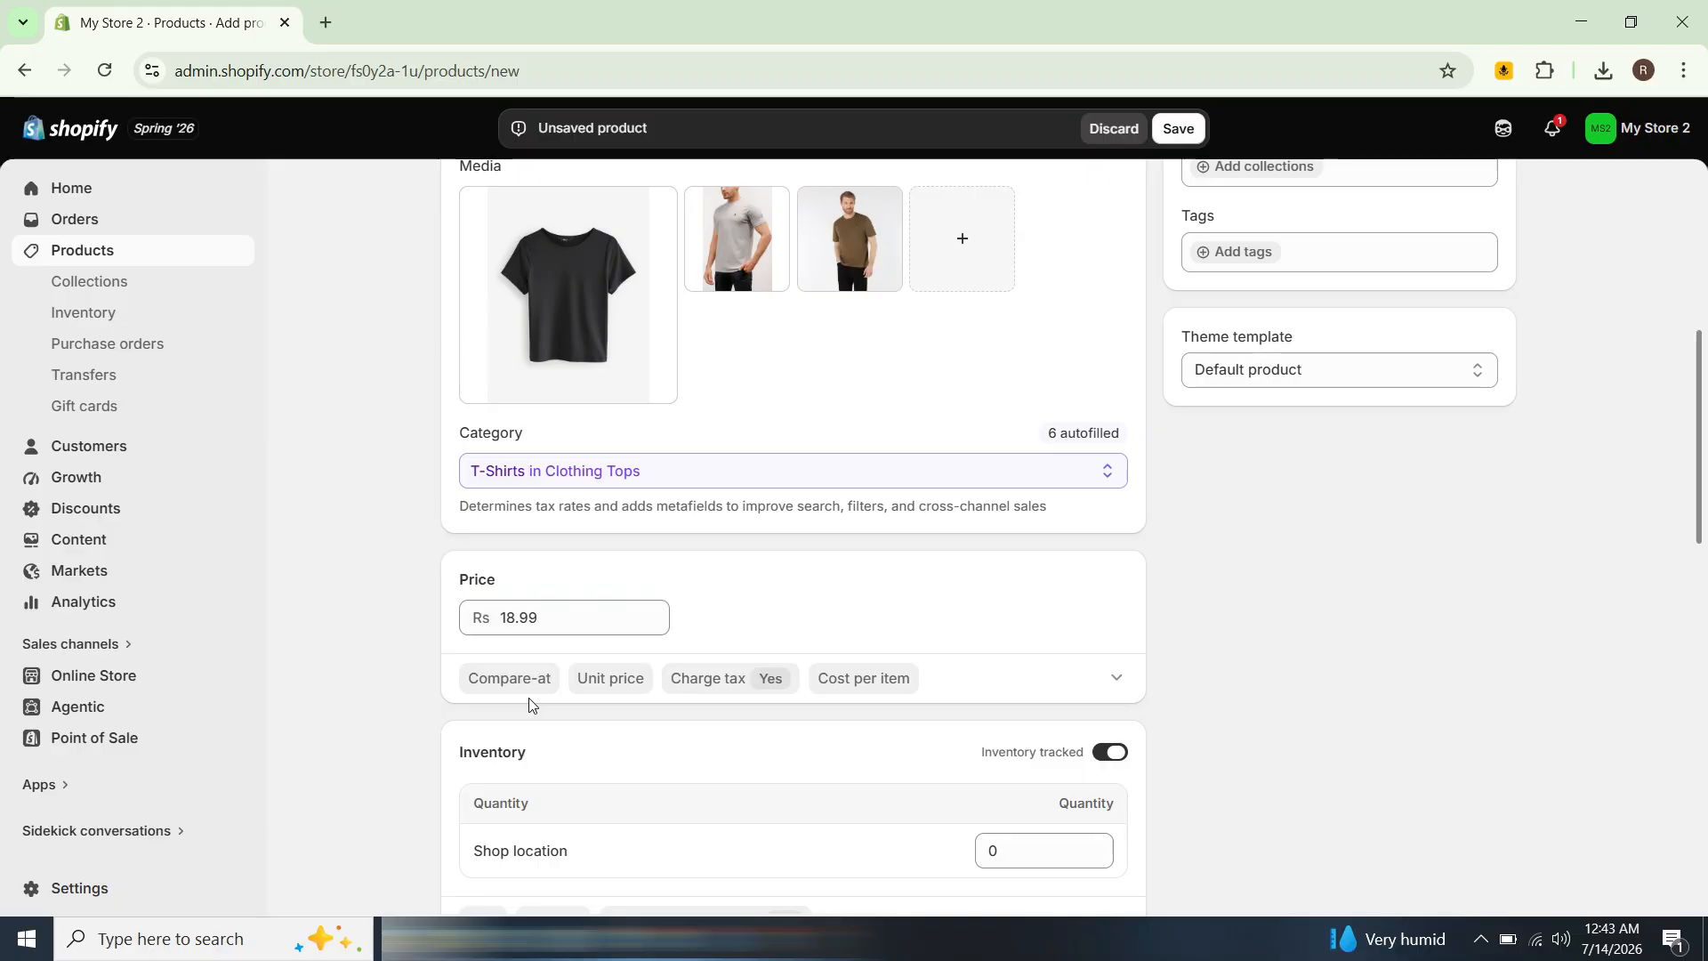
Step: Open the additional display prices and set the compare-at price to Rs 22.99
left_click(537, 680)
scroll(569, 717, "down", 3)
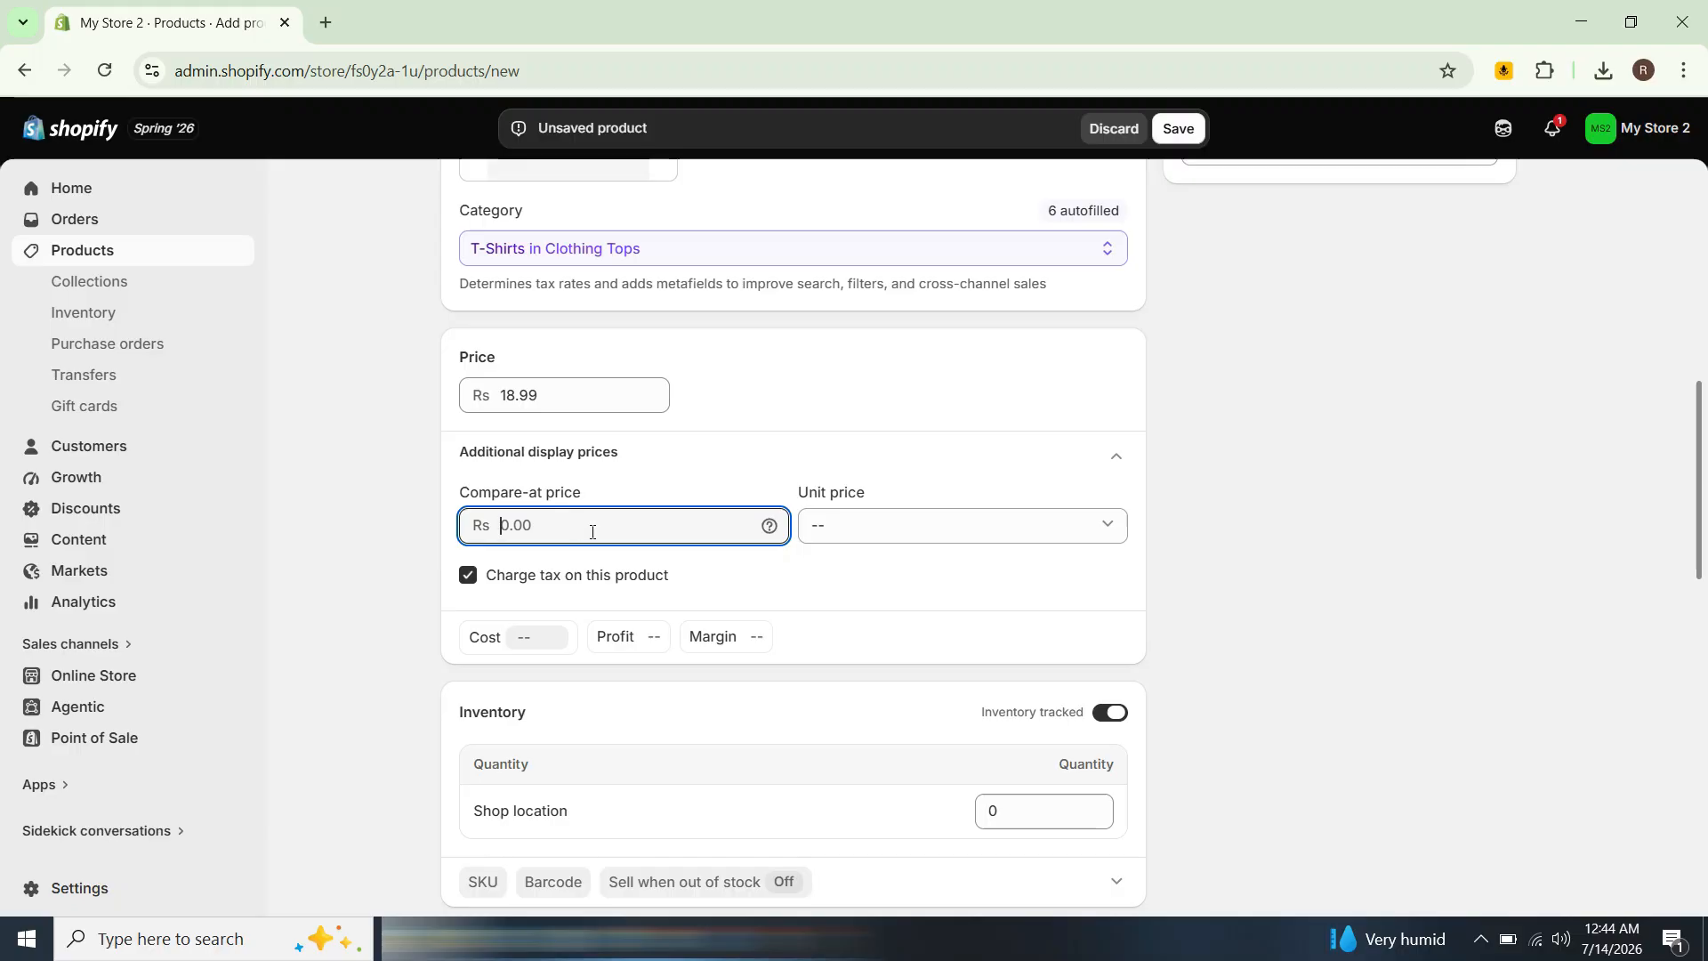
type("22.99")
scroll(724, 519, "down", 3)
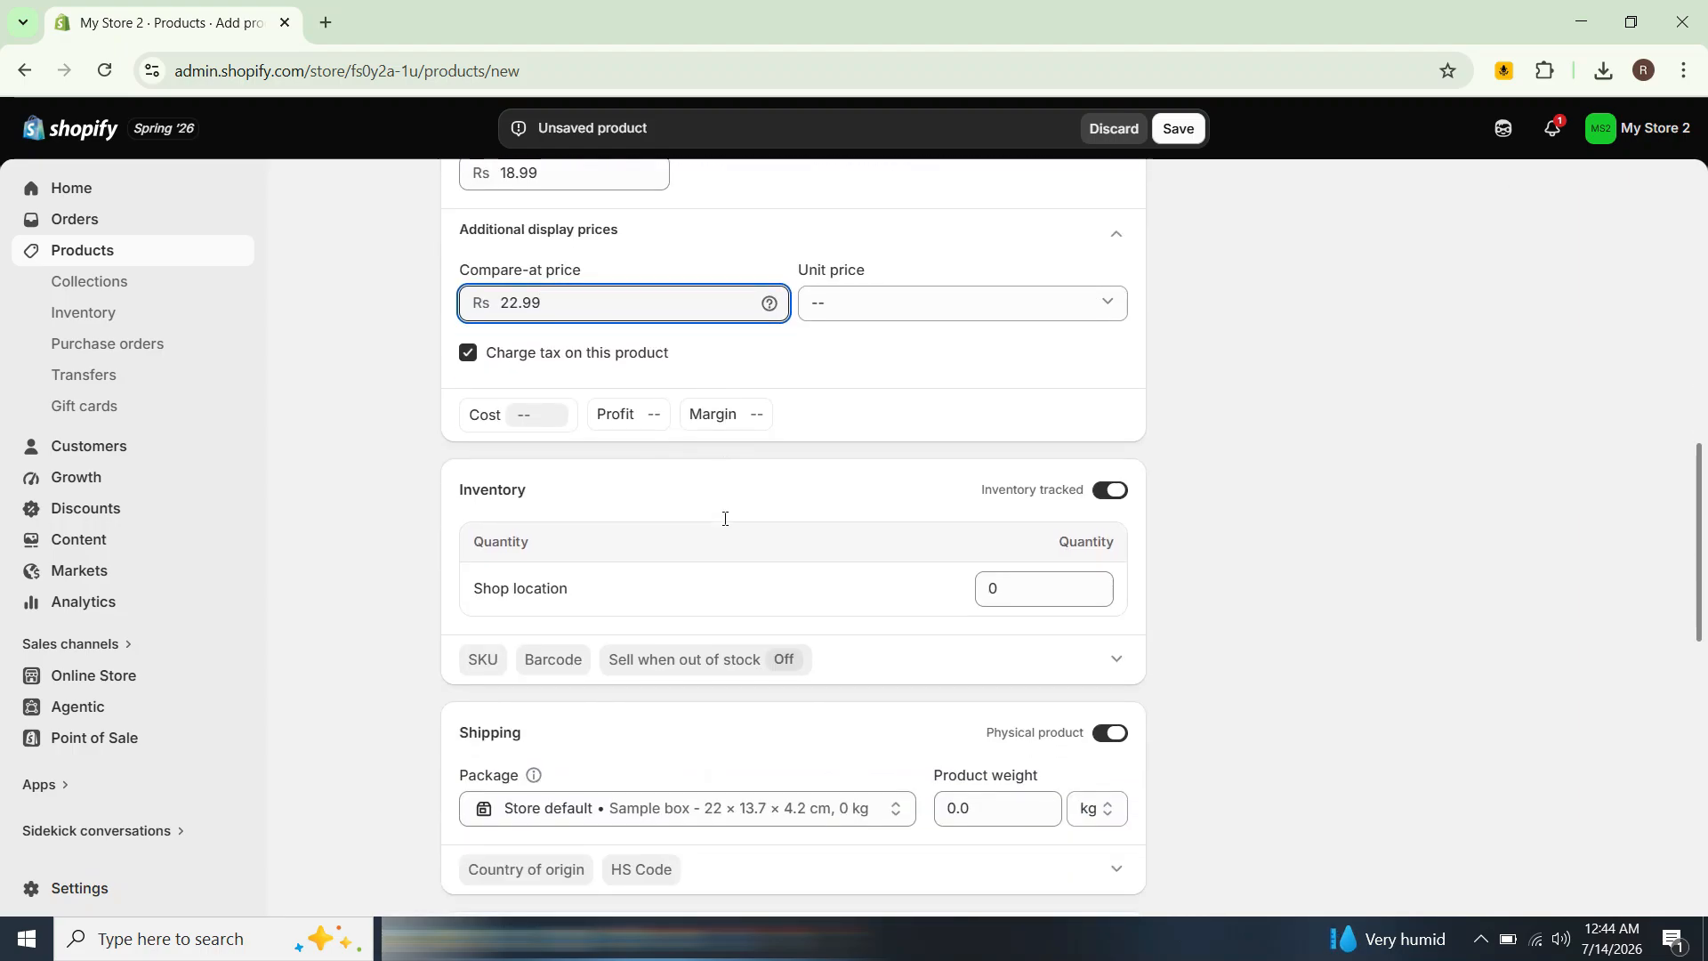
scroll(725, 525, "down", 1)
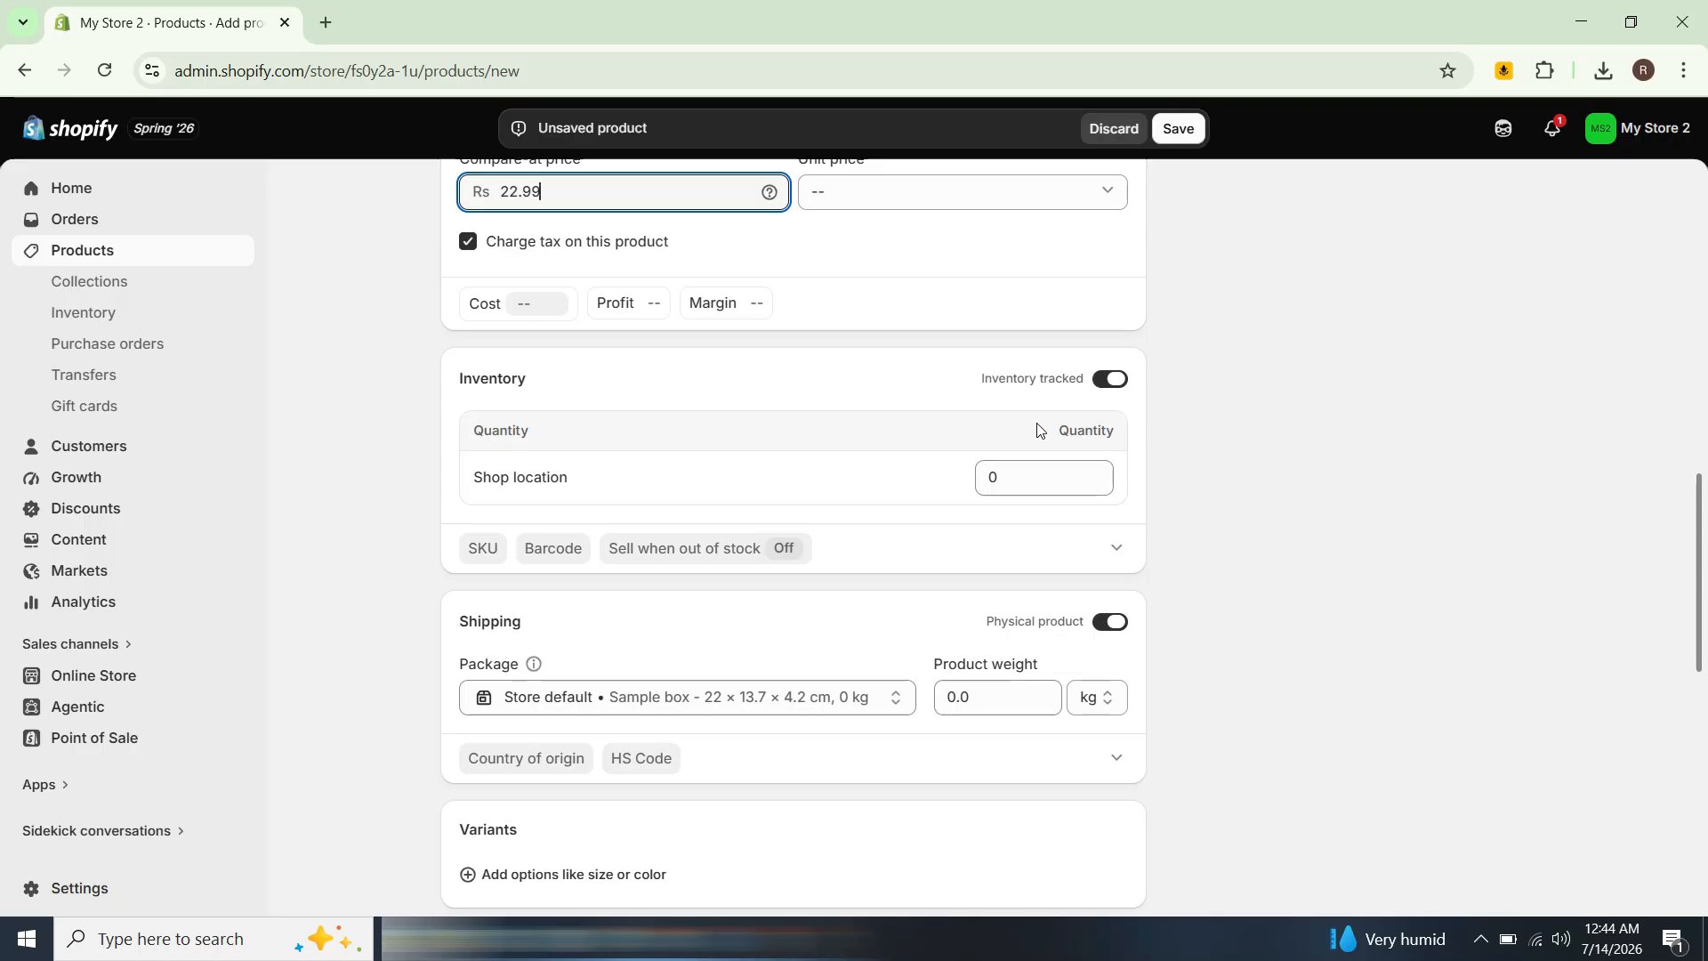
left_click(1100, 381)
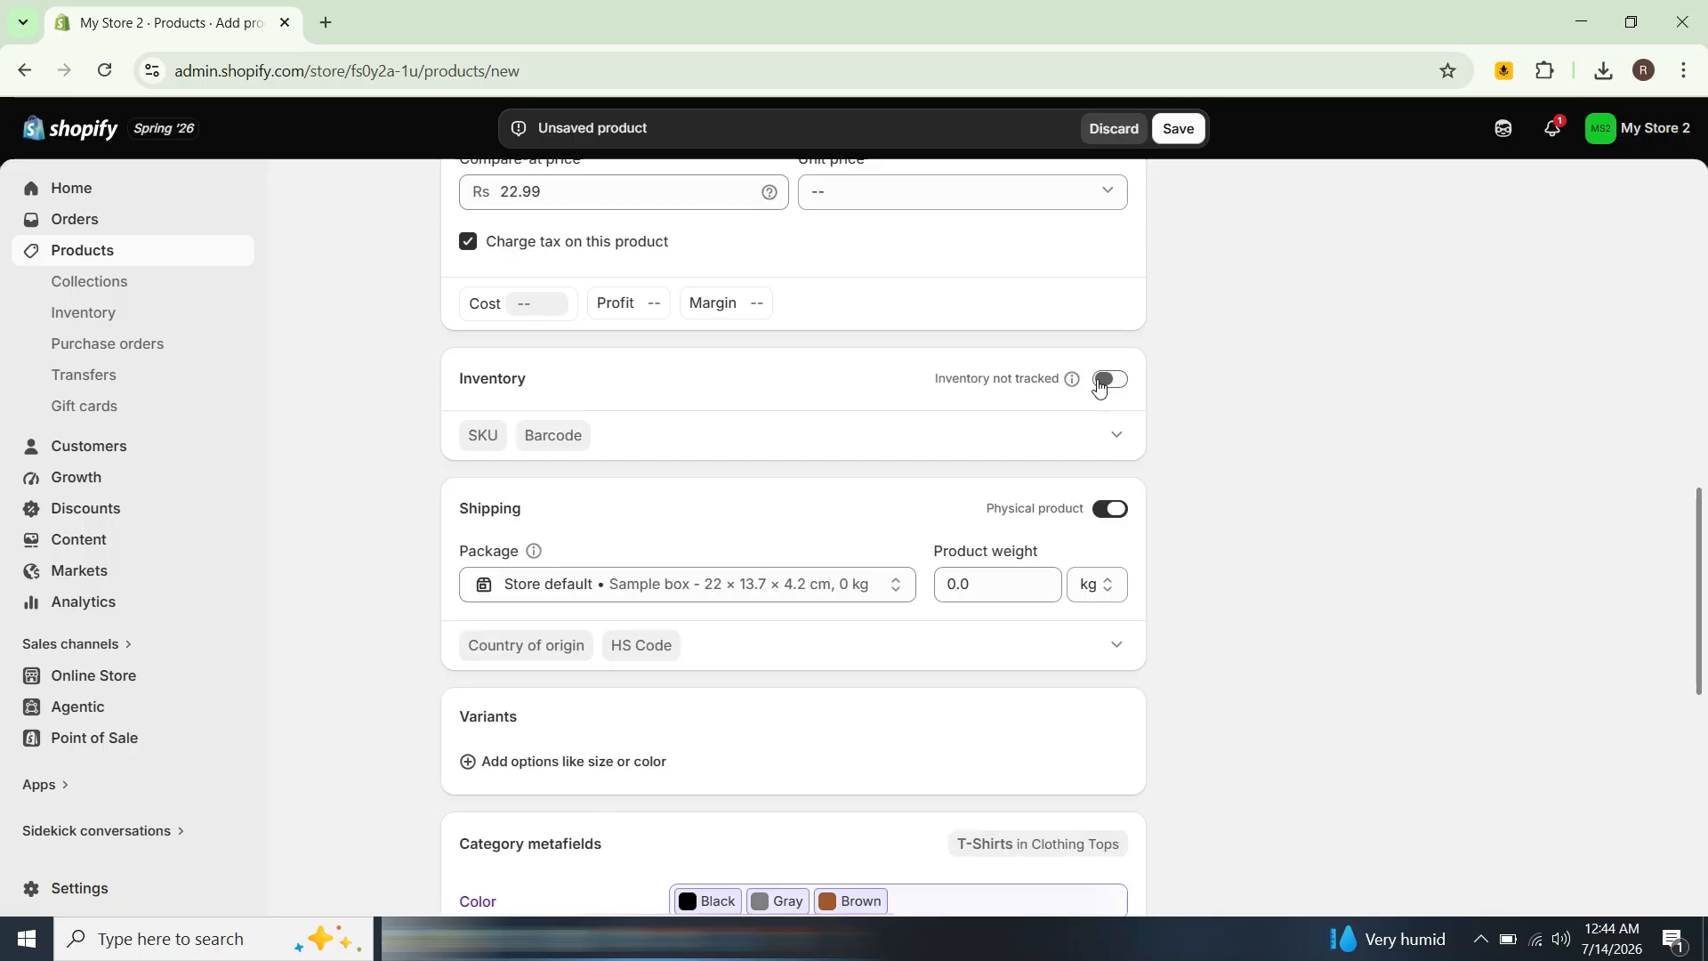
left_click(1101, 381)
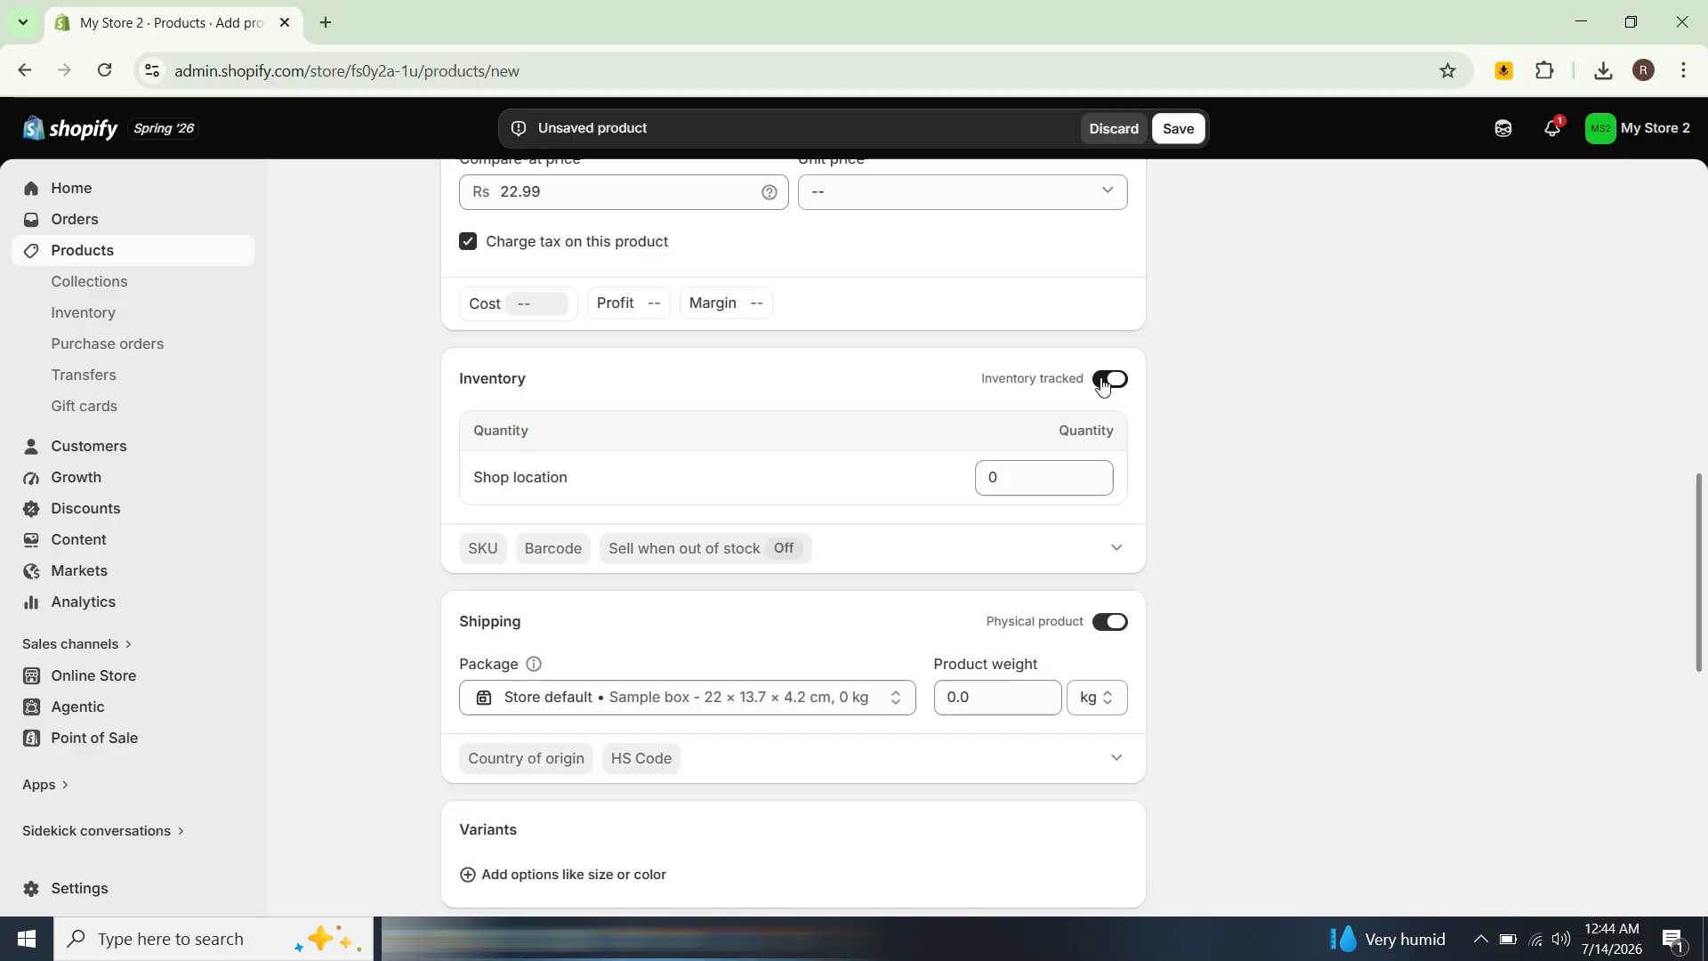
Step: Set the shop location inventory quantity to 50
double_click(1073, 483)
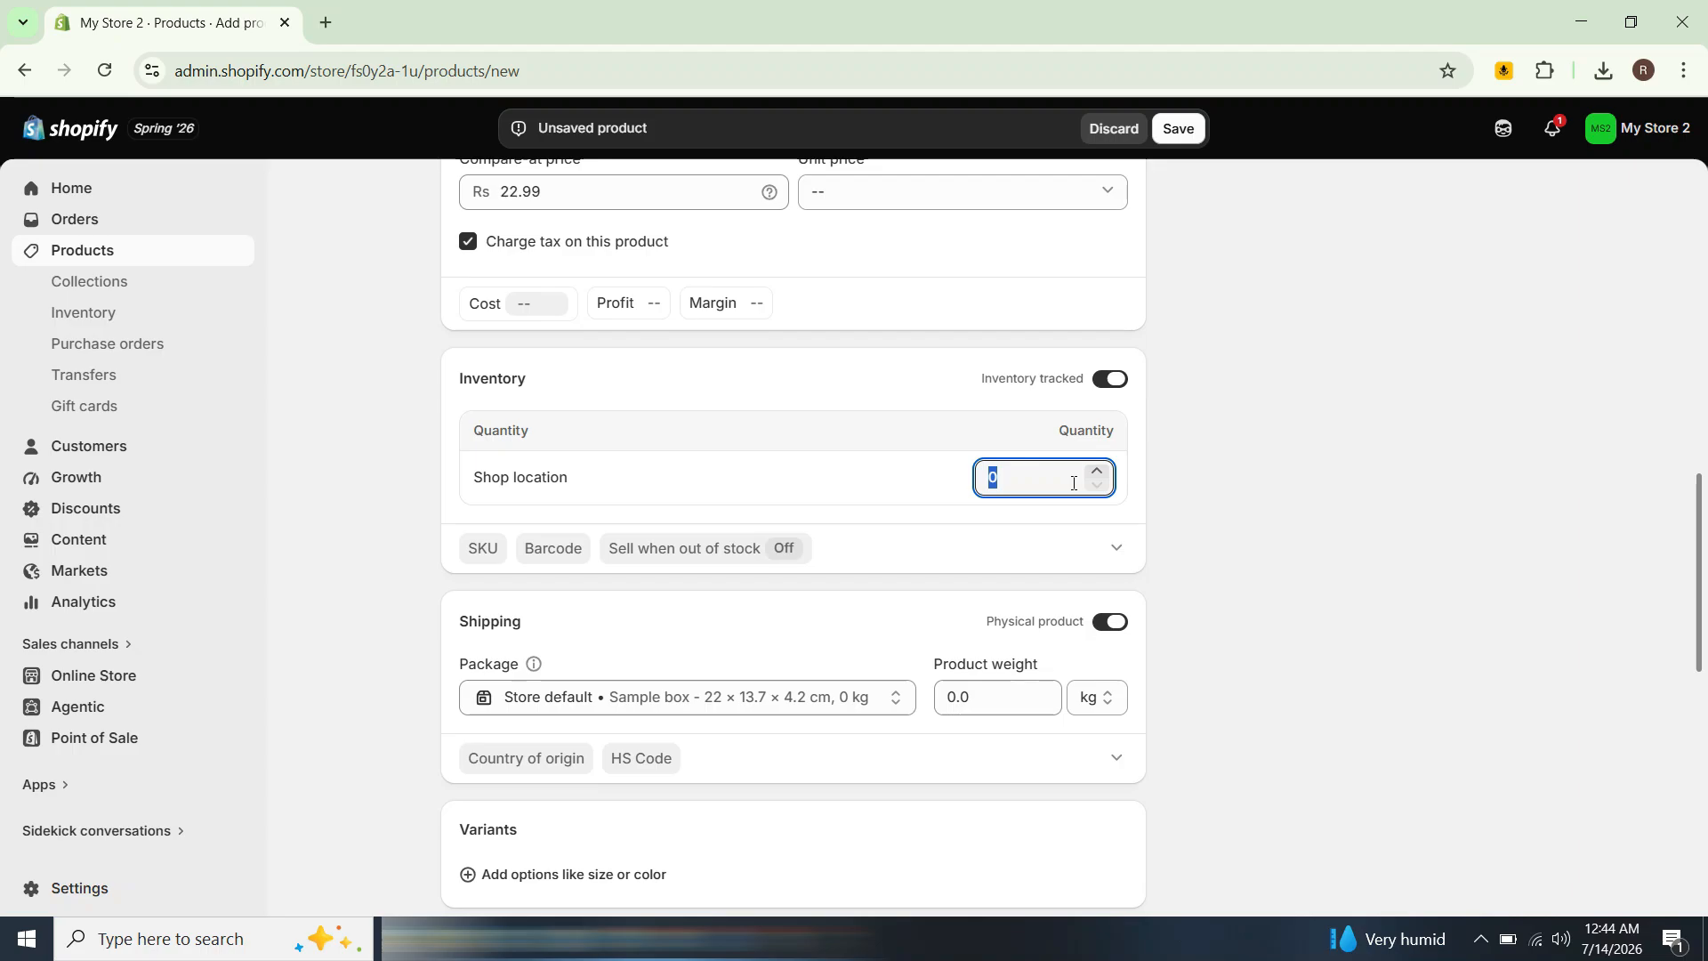
key("BackSpace")
type("5-0")
key("BackSpace")
key("BackSpace")
type("0")
scroll(1046, 559, "down", 3)
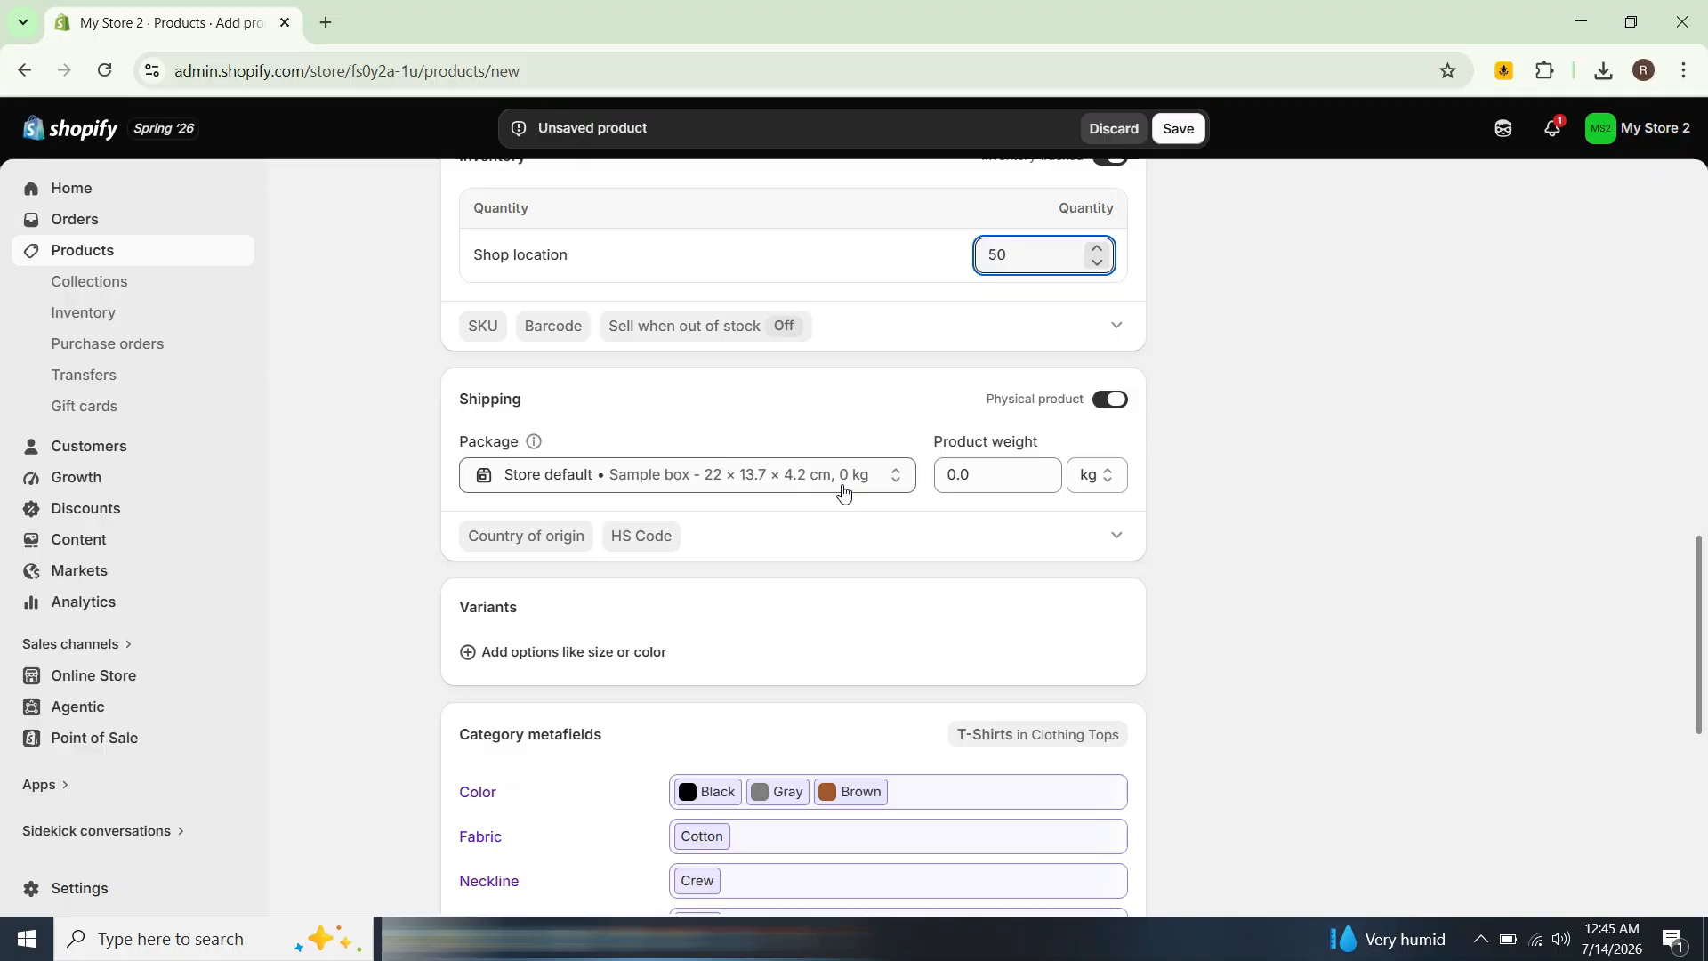
left_click(893, 487)
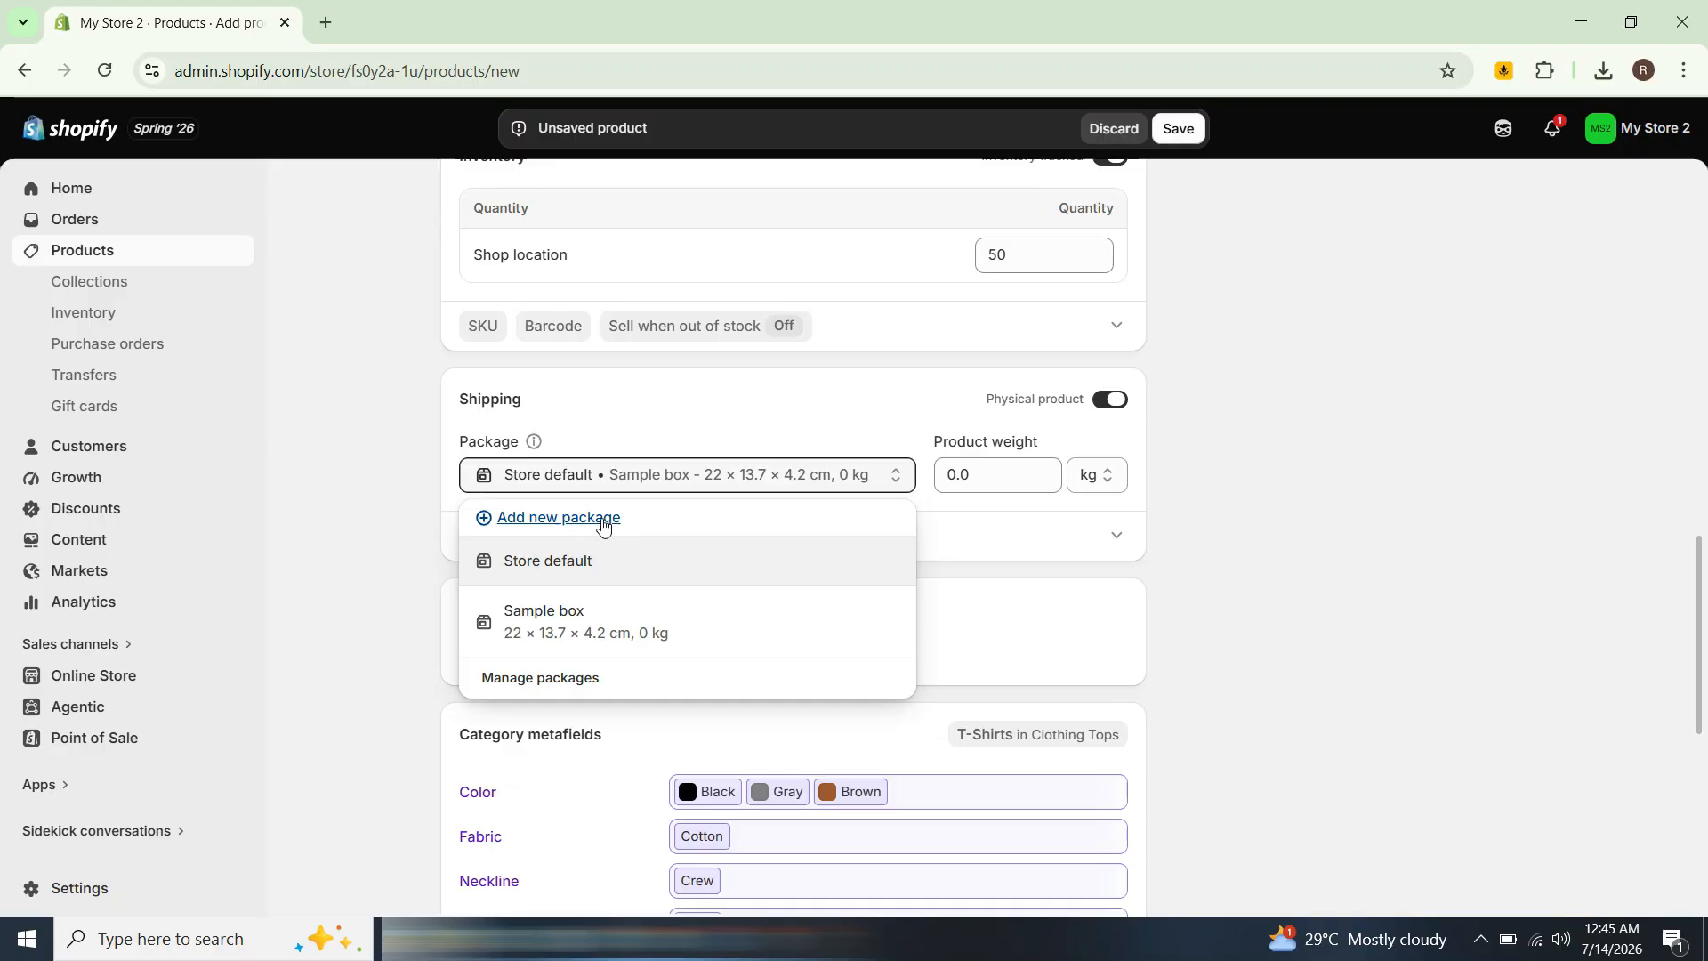
left_click(961, 522)
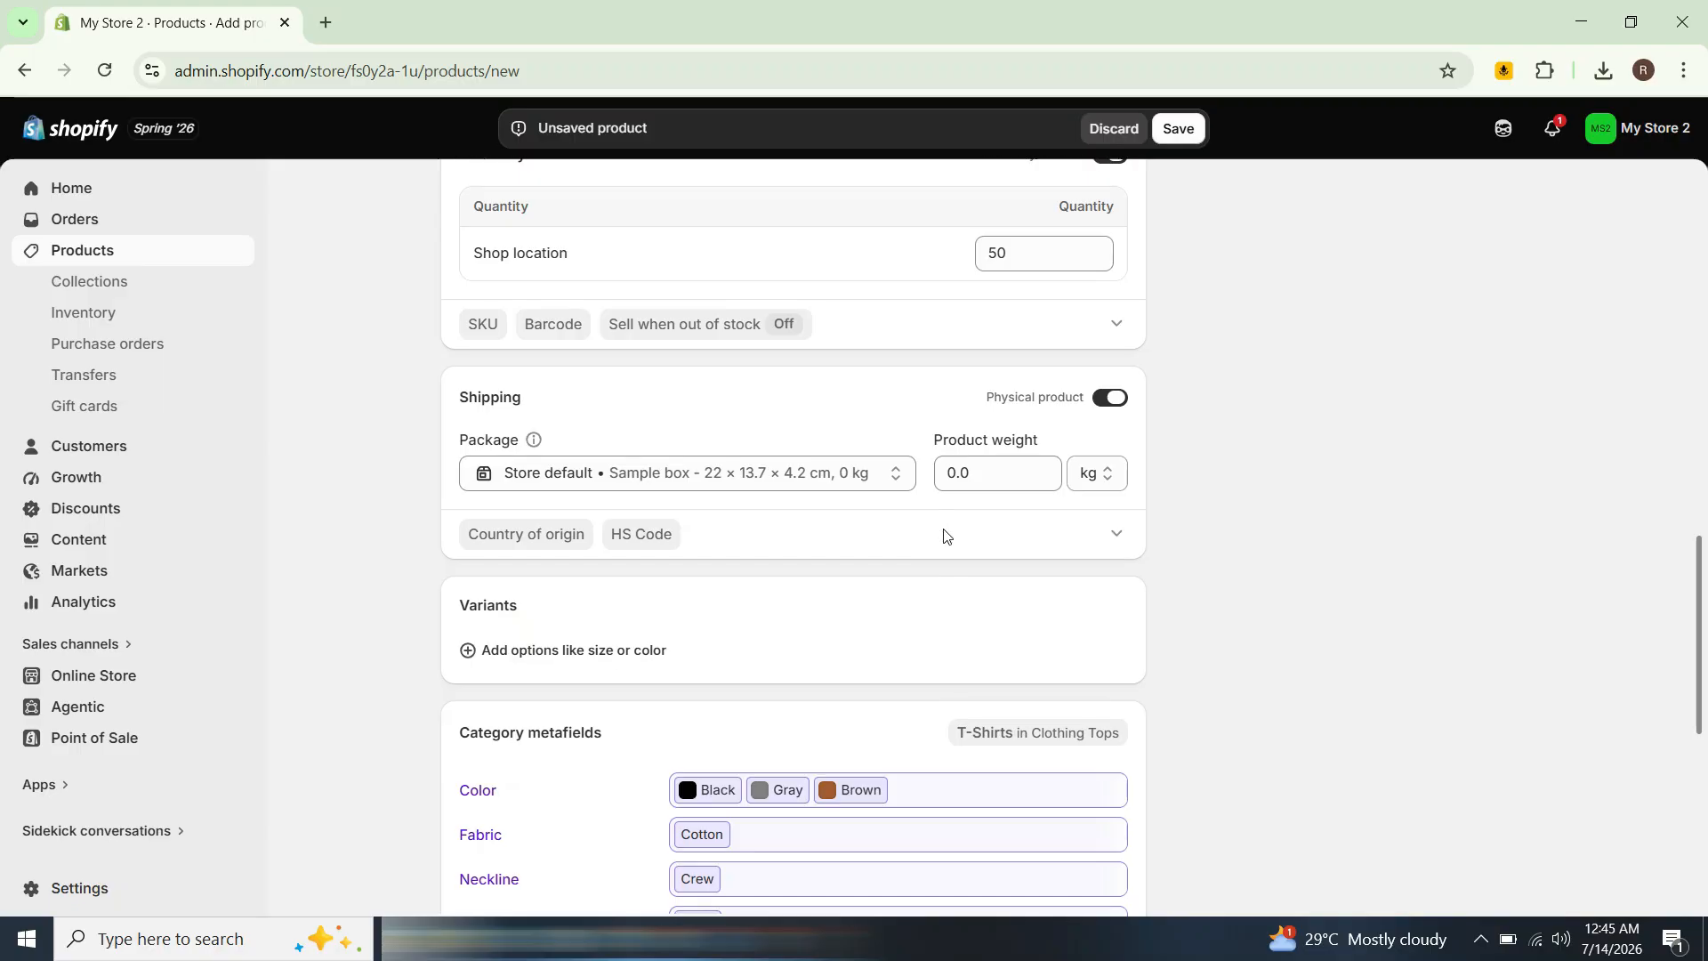
Step: Add a Size variant option with the values S, M and L
scroll(947, 532, "down", 2)
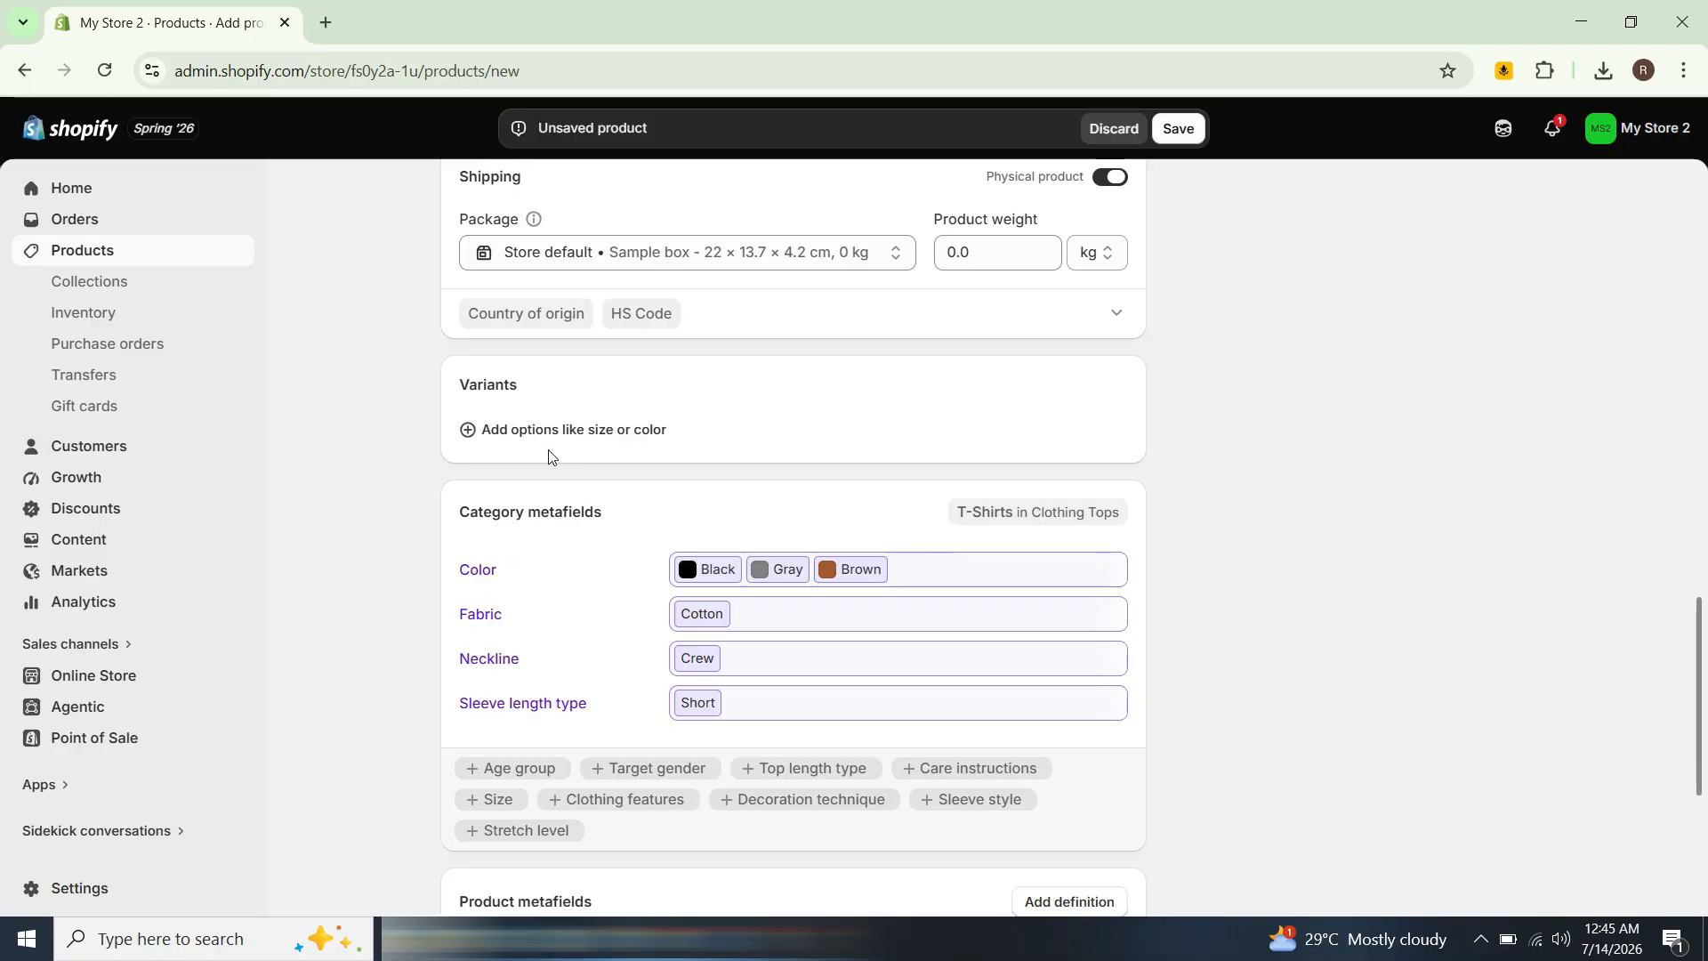
left_click(577, 432)
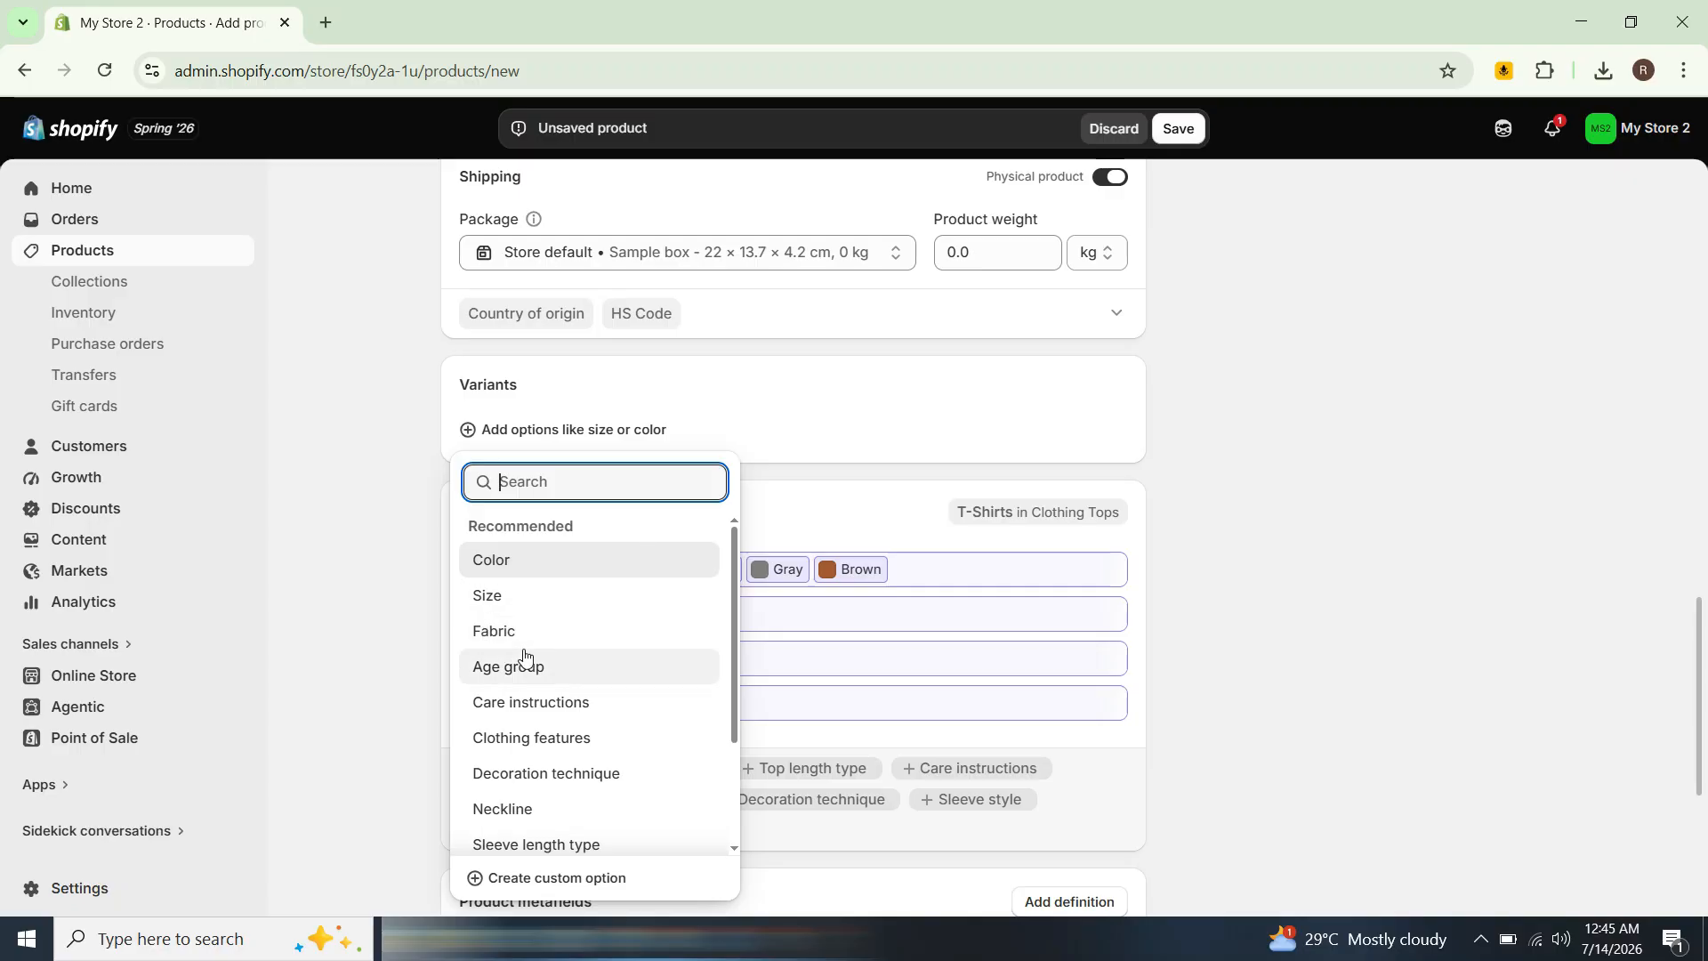
scroll(544, 803, "down", 2)
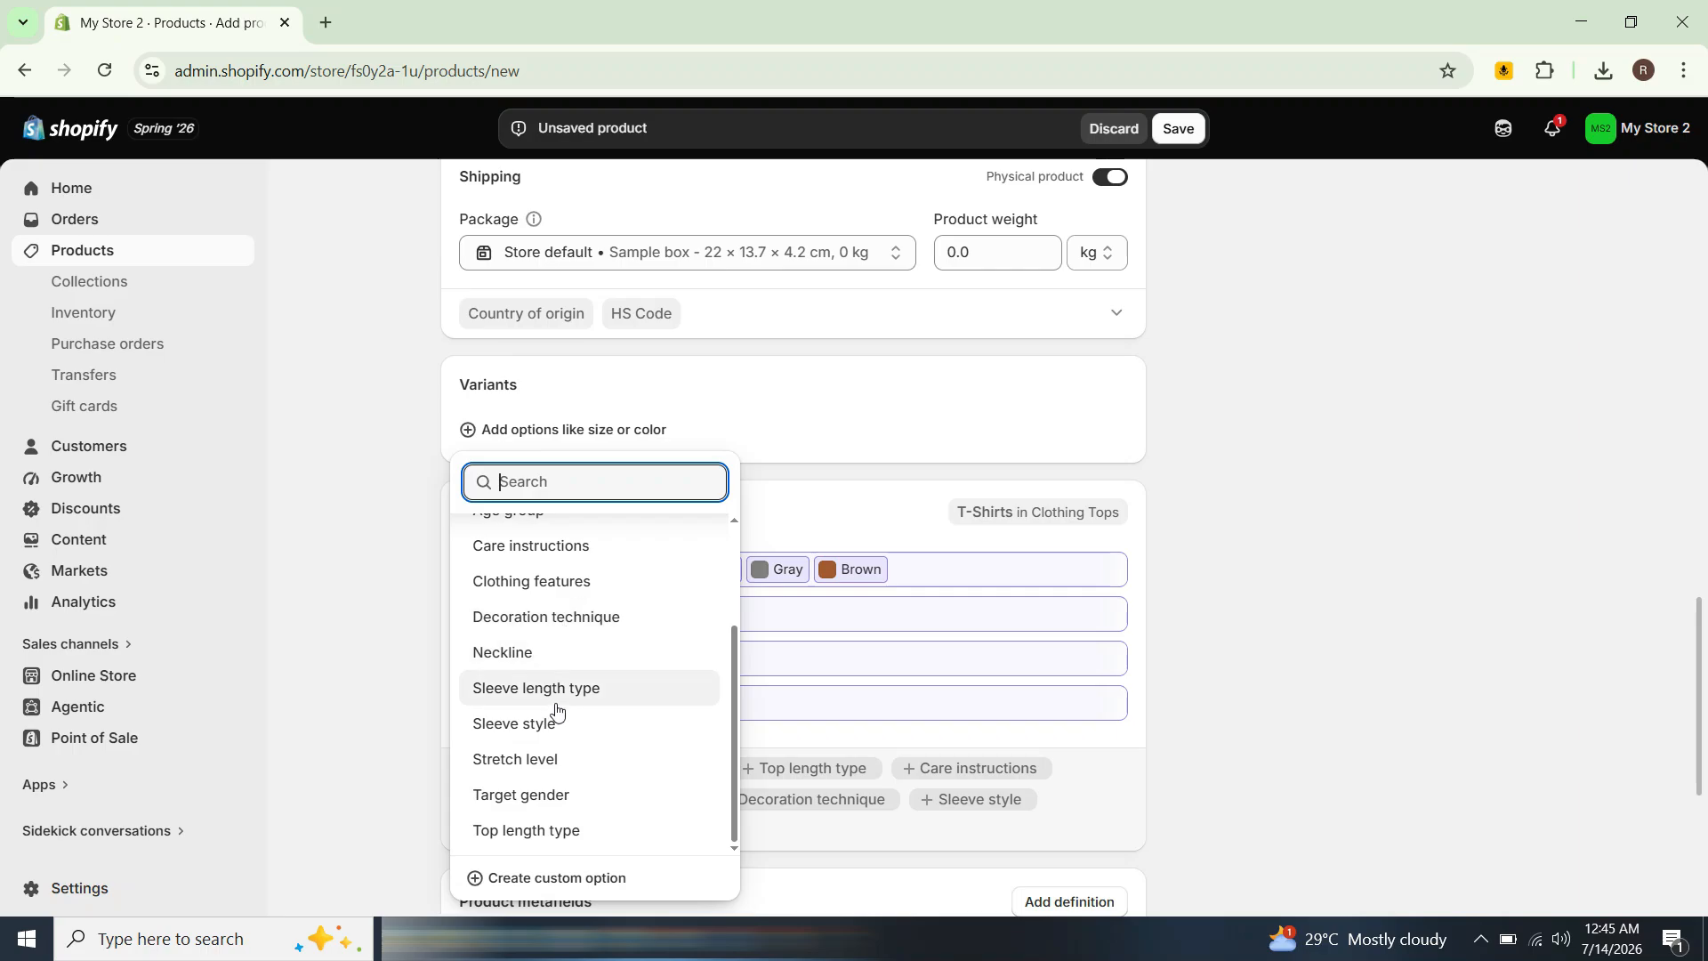
scroll(591, 674, "up", 3)
left_click(579, 596)
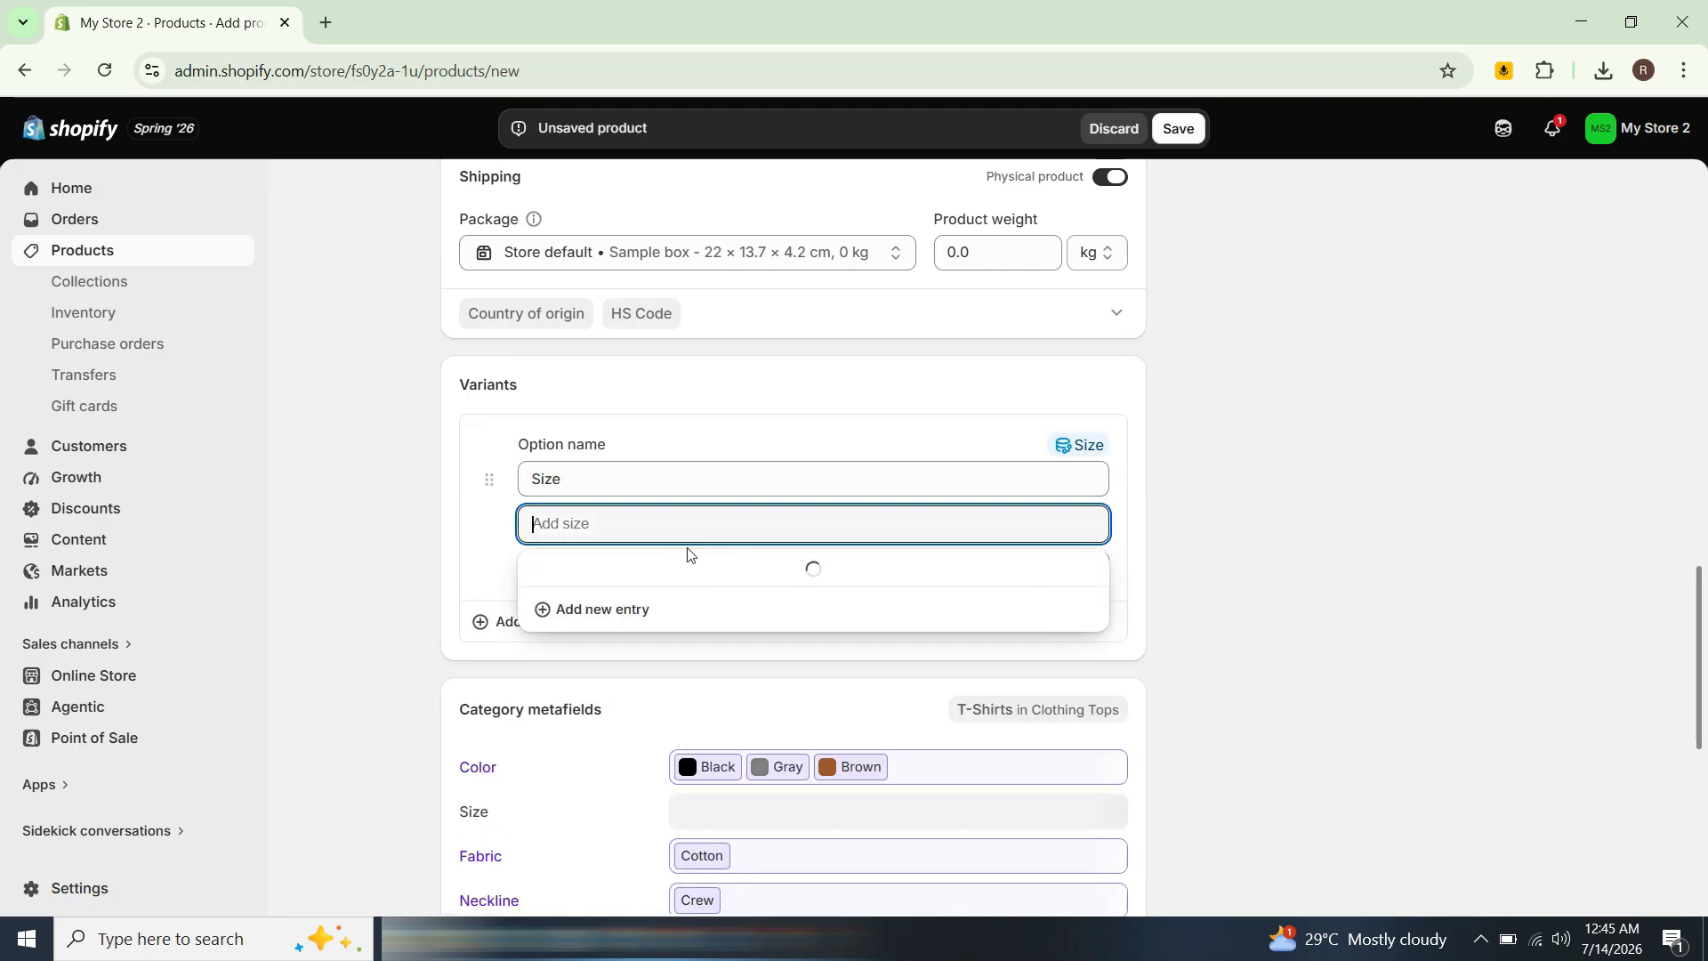
scroll(601, 641, "down", 2)
left_click(549, 599)
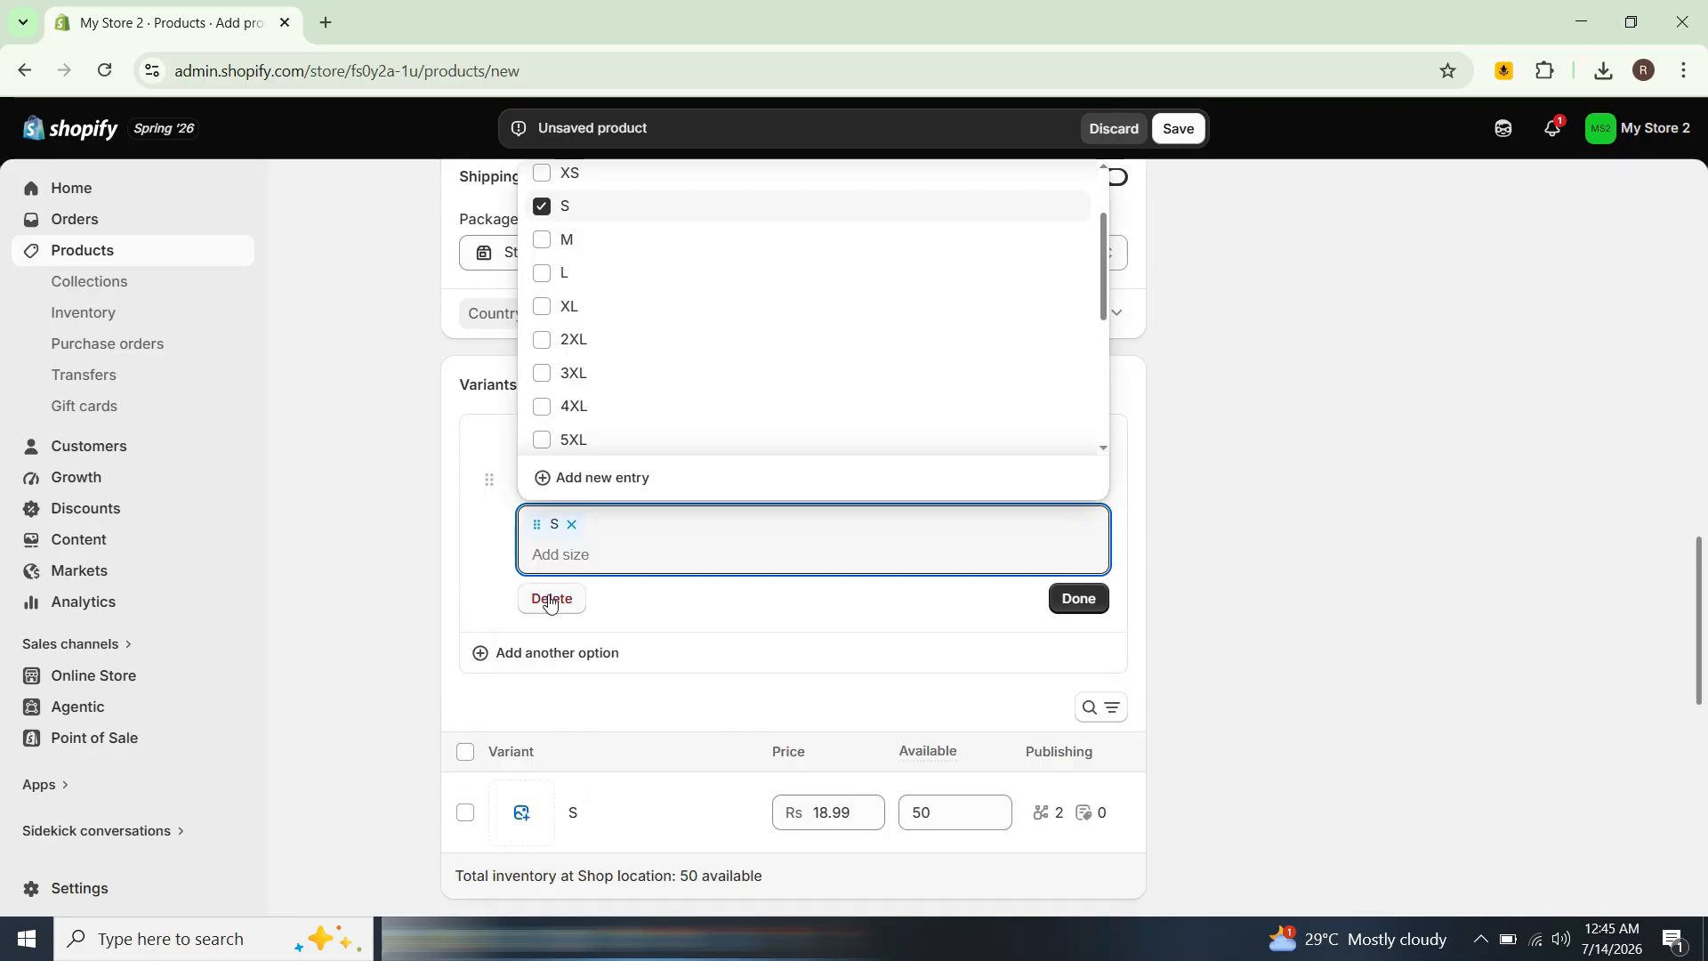
left_click(562, 240)
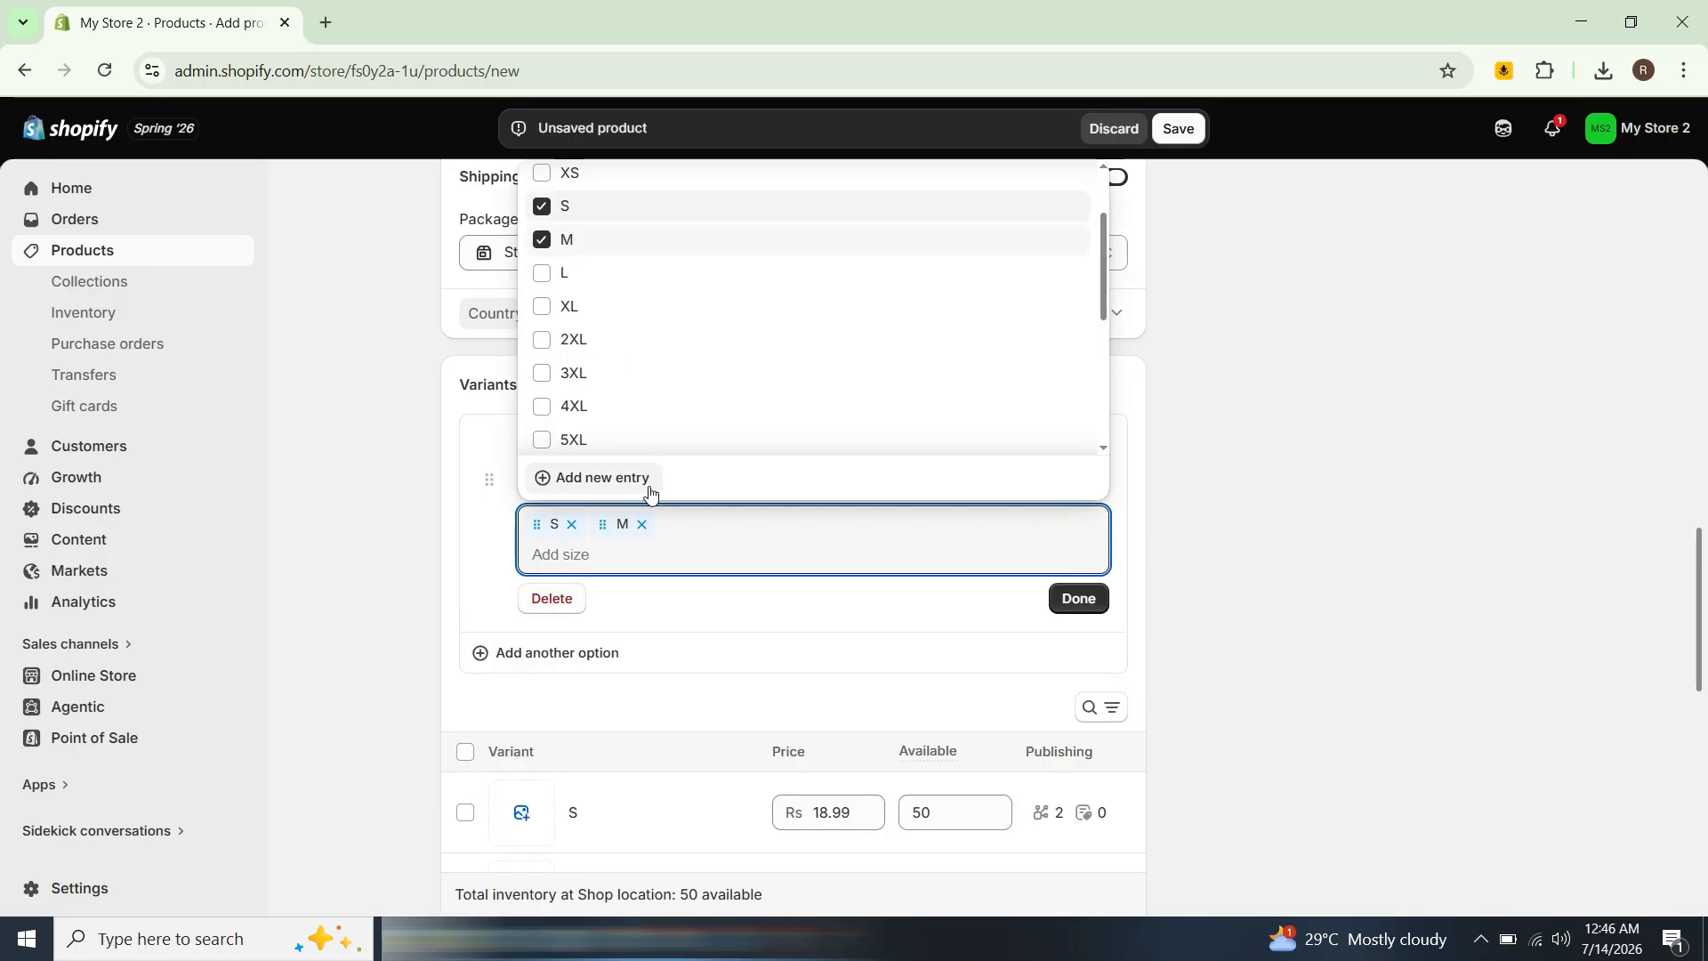
left_click(550, 273)
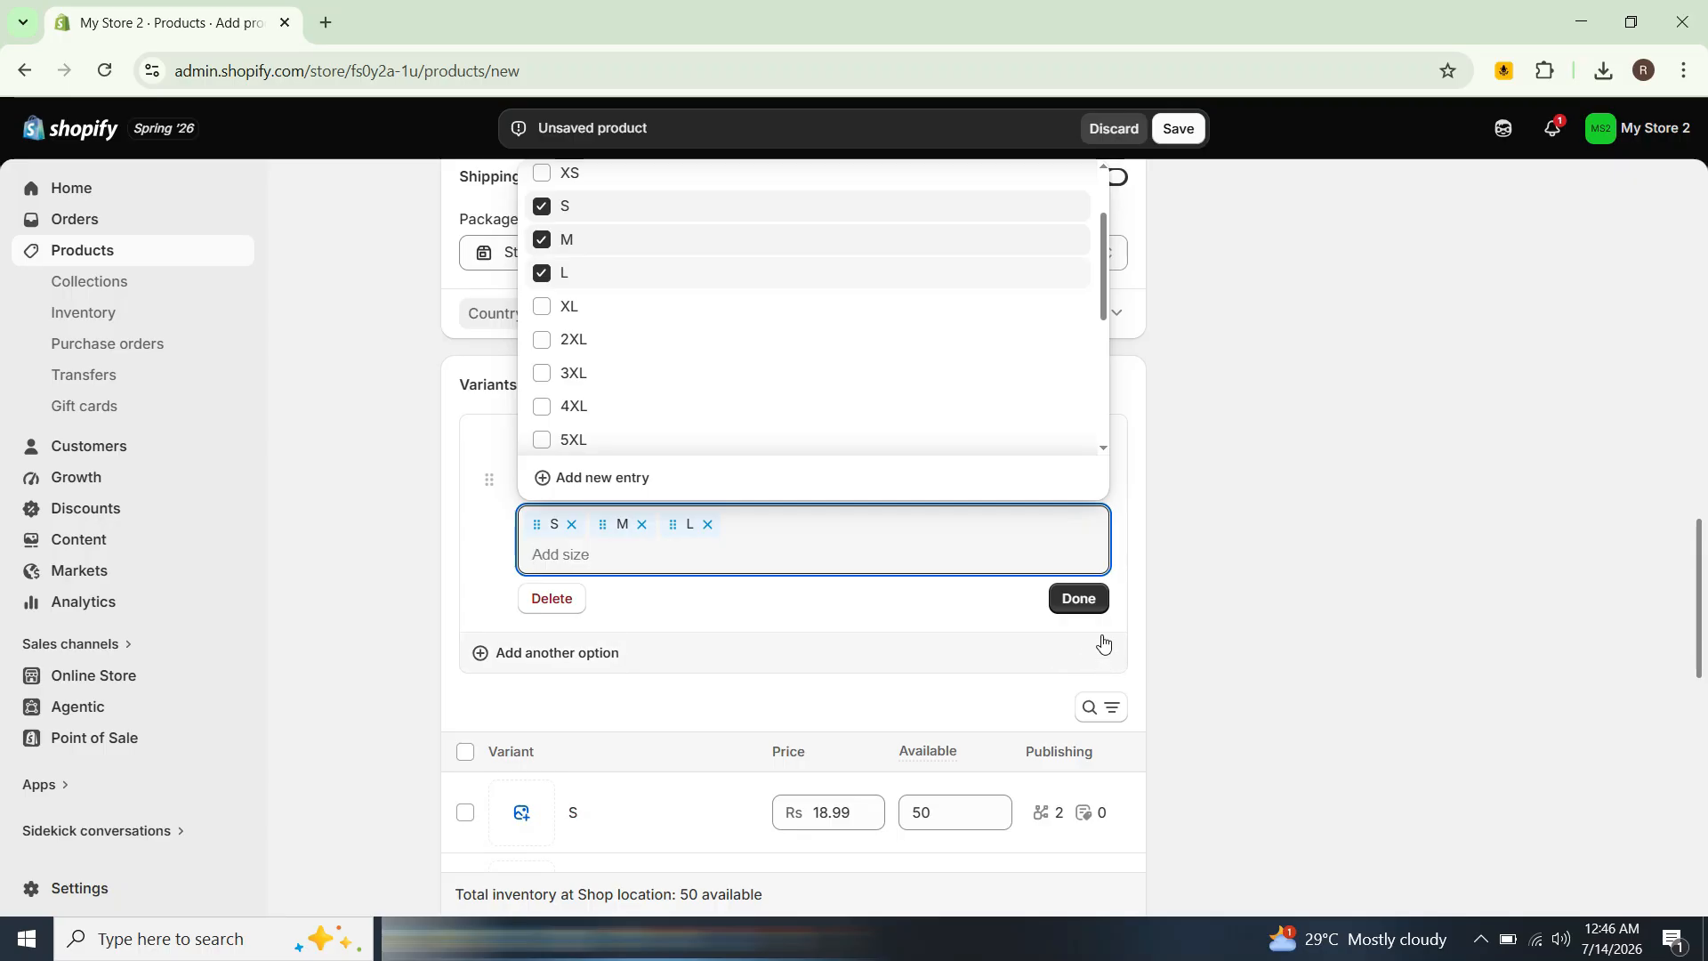
left_click(1094, 605)
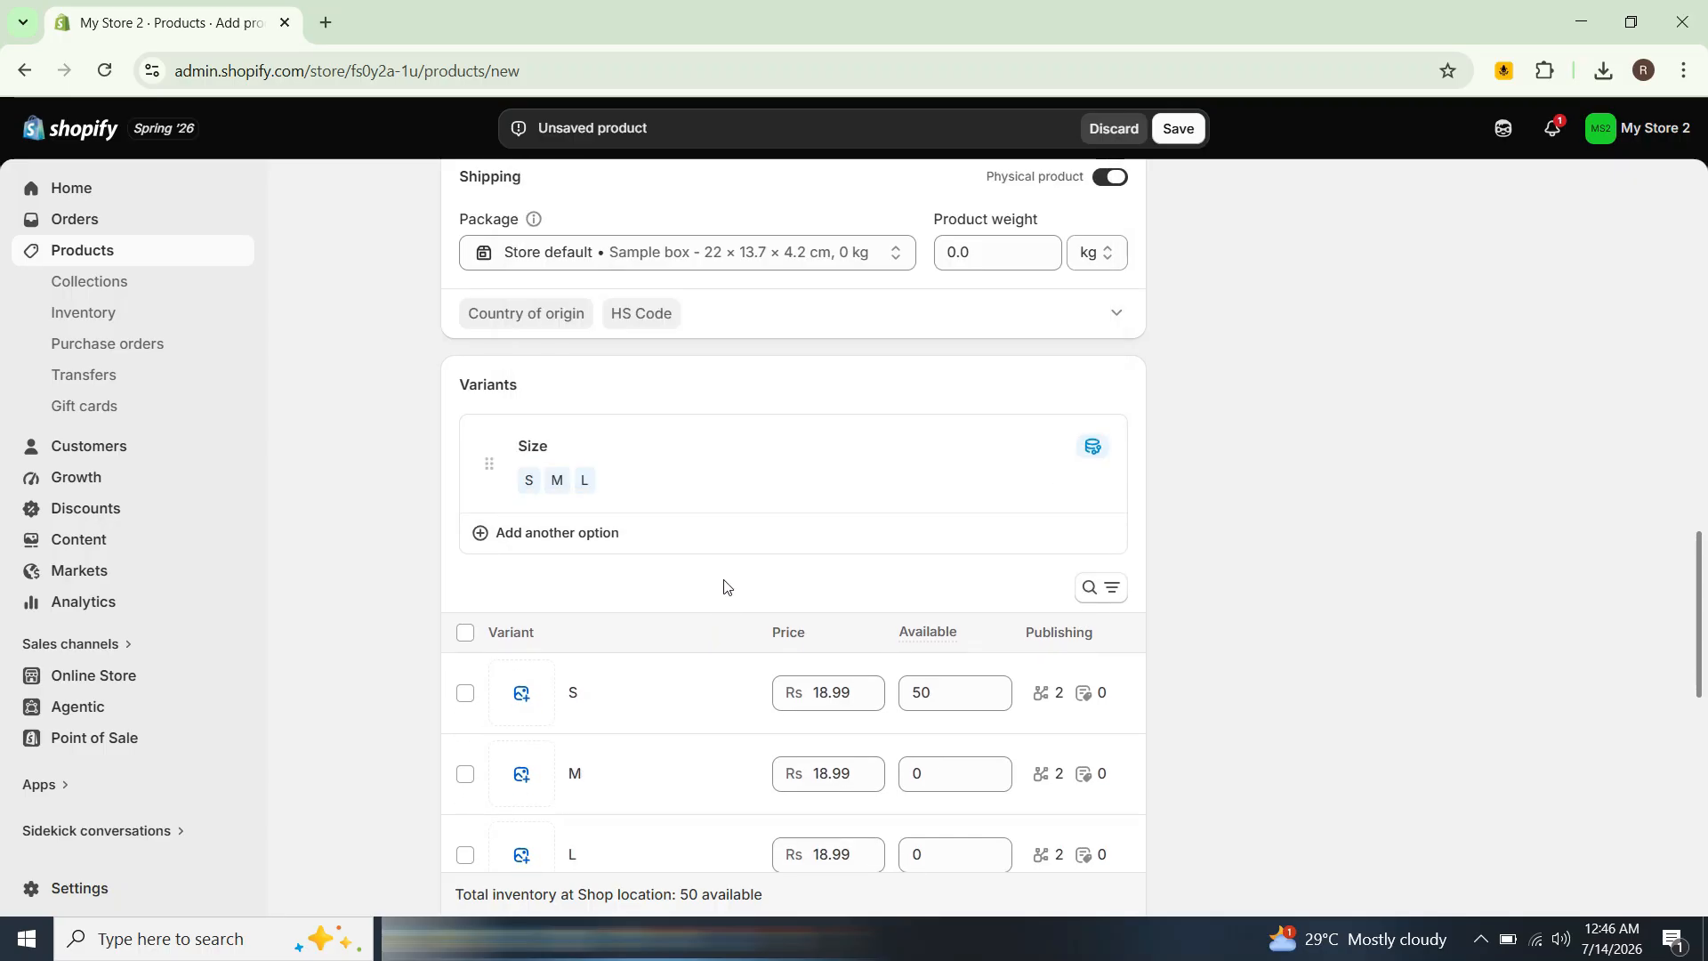
Step: Set the available quantities of the variants to 25 for S, 15 for M and 10 for L
scroll(724, 586, "down", 1)
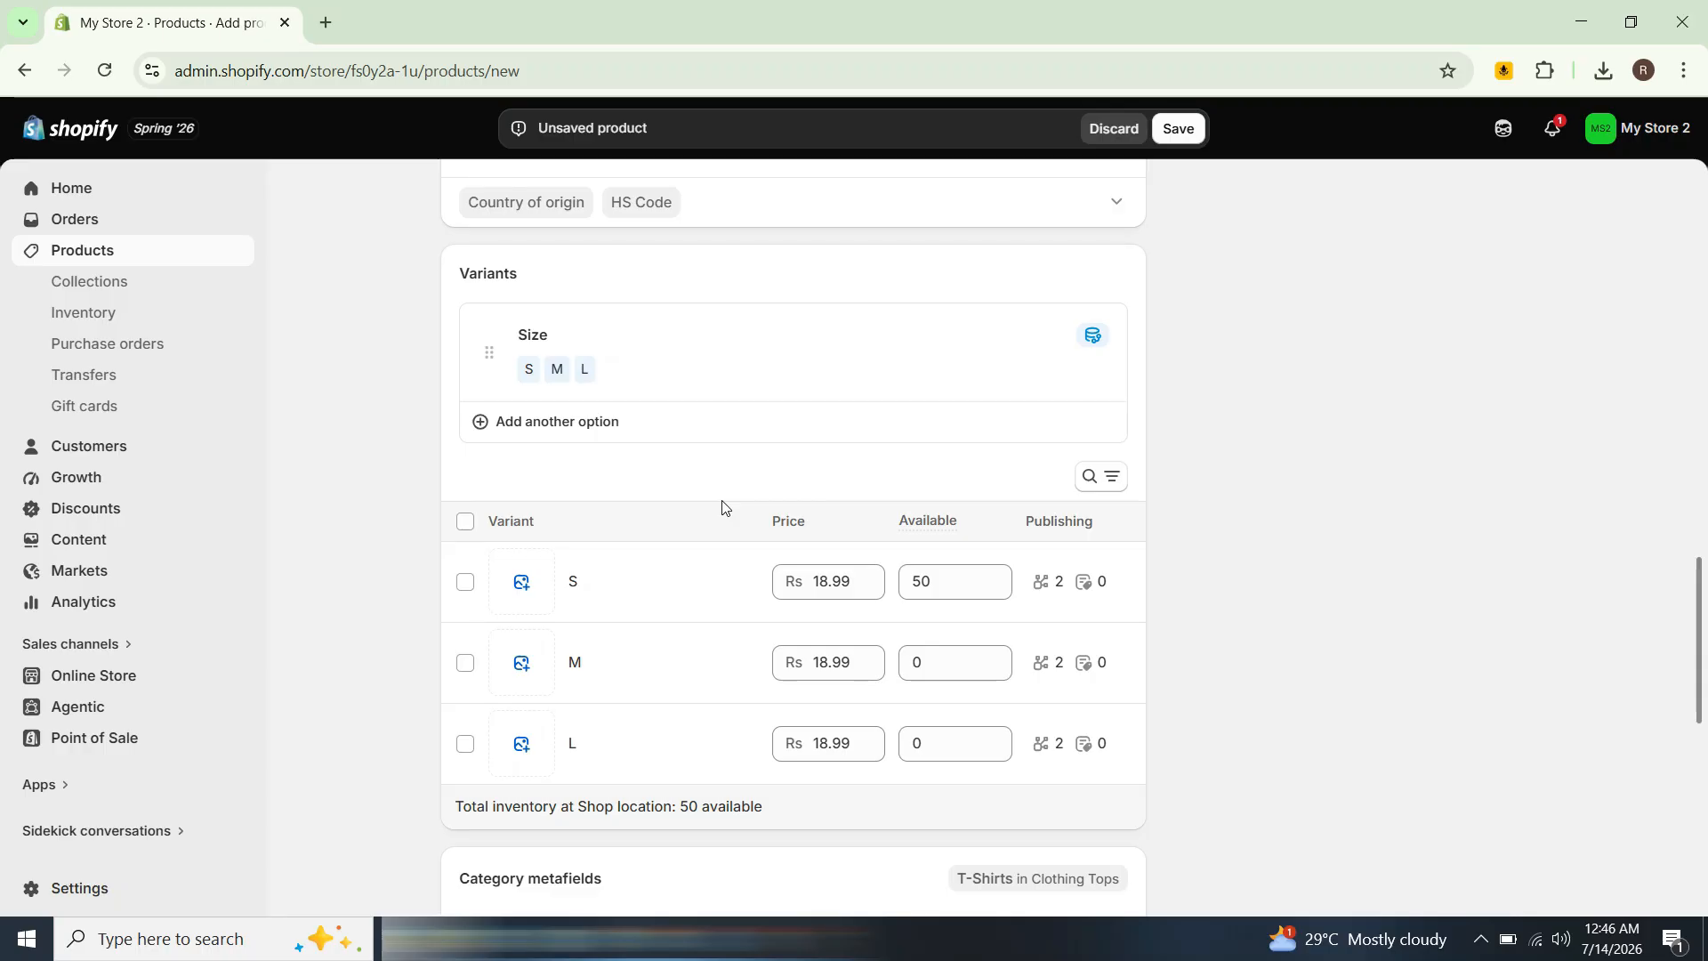
scroll(1227, 515, "down", 1)
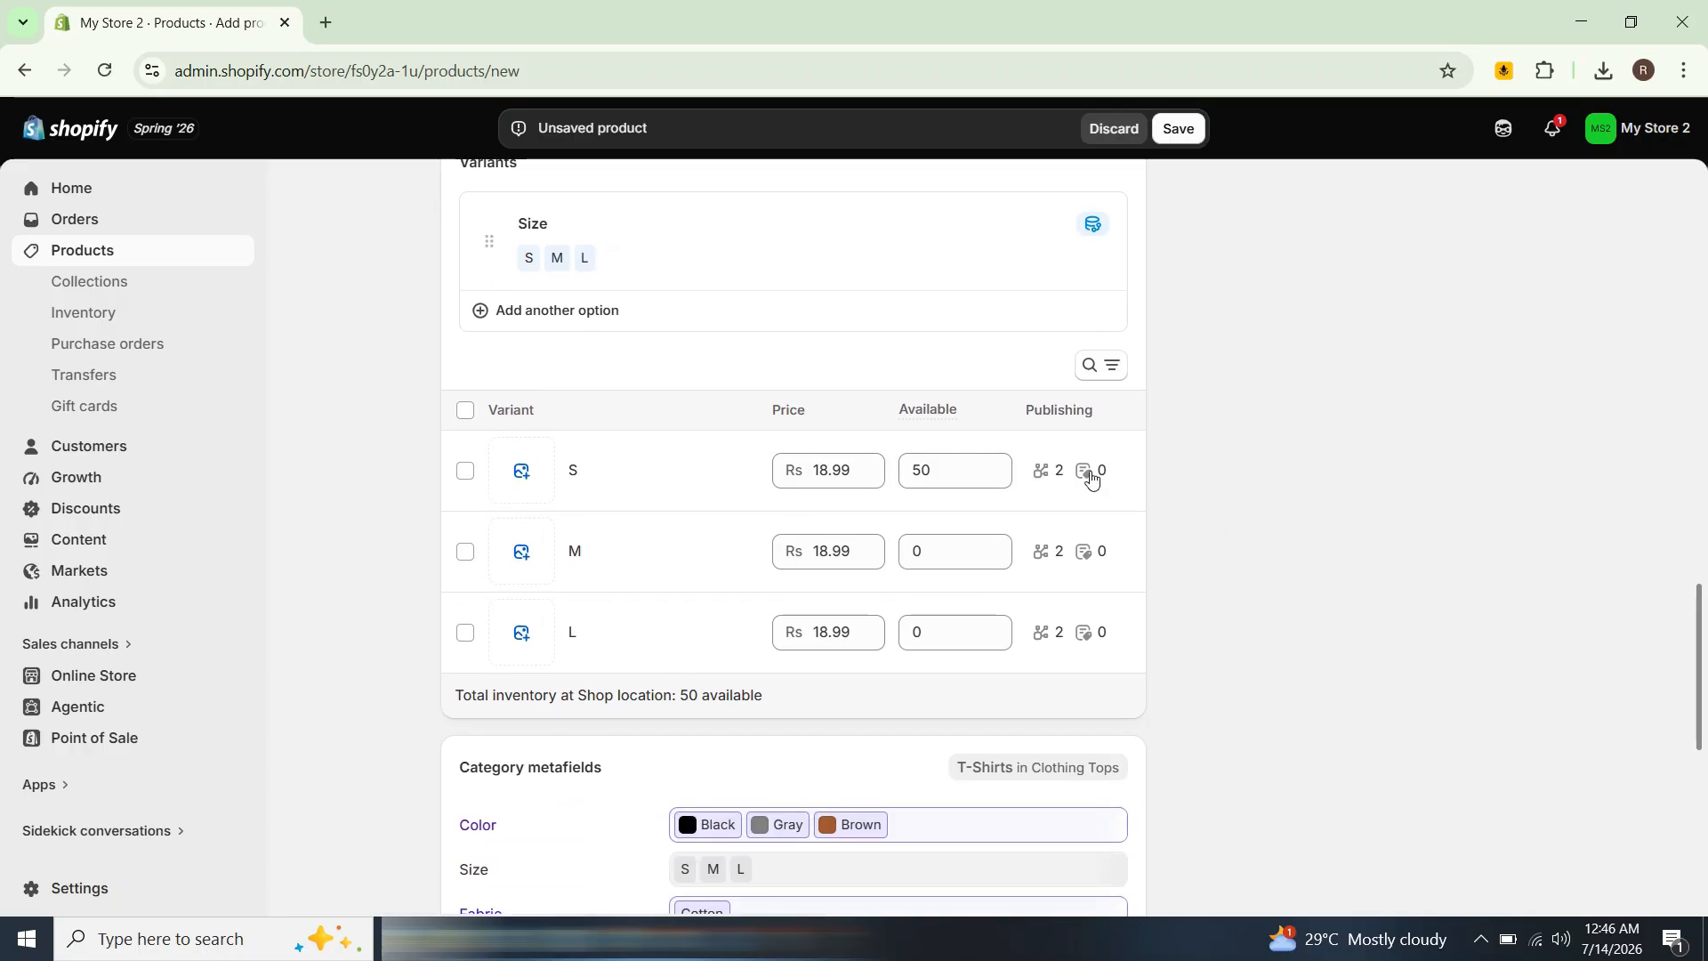
double_click(943, 482)
key("BackSpace")
type("25")
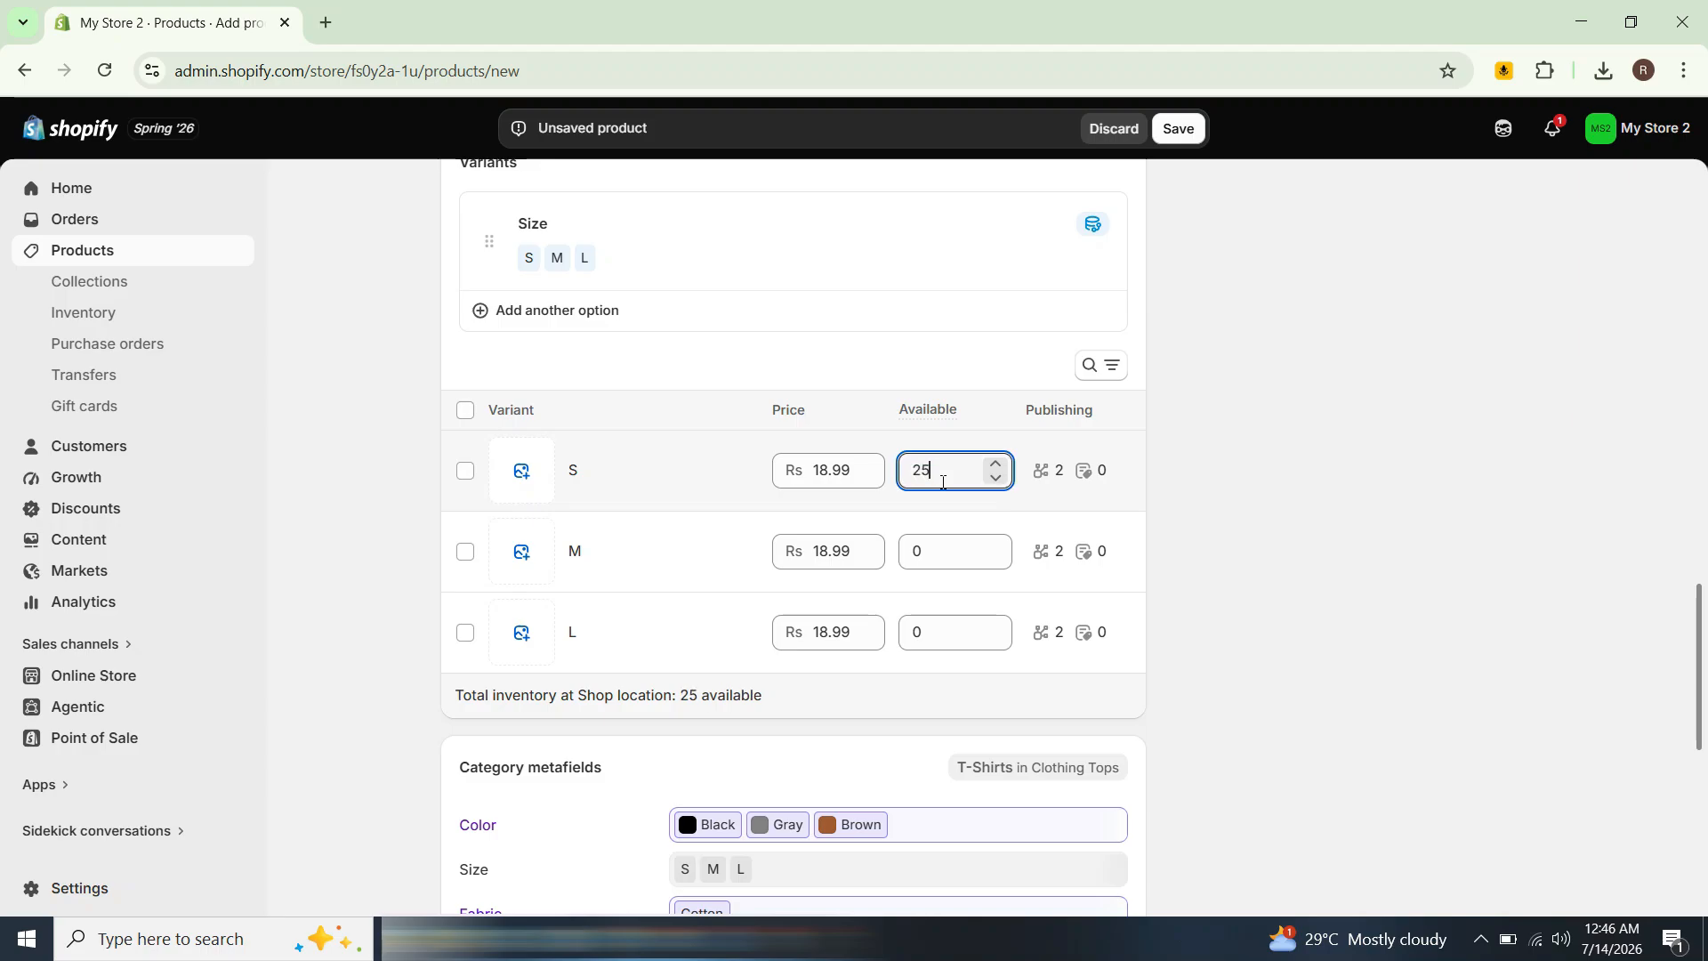
double_click(945, 544)
key("BackSpace")
type("15")
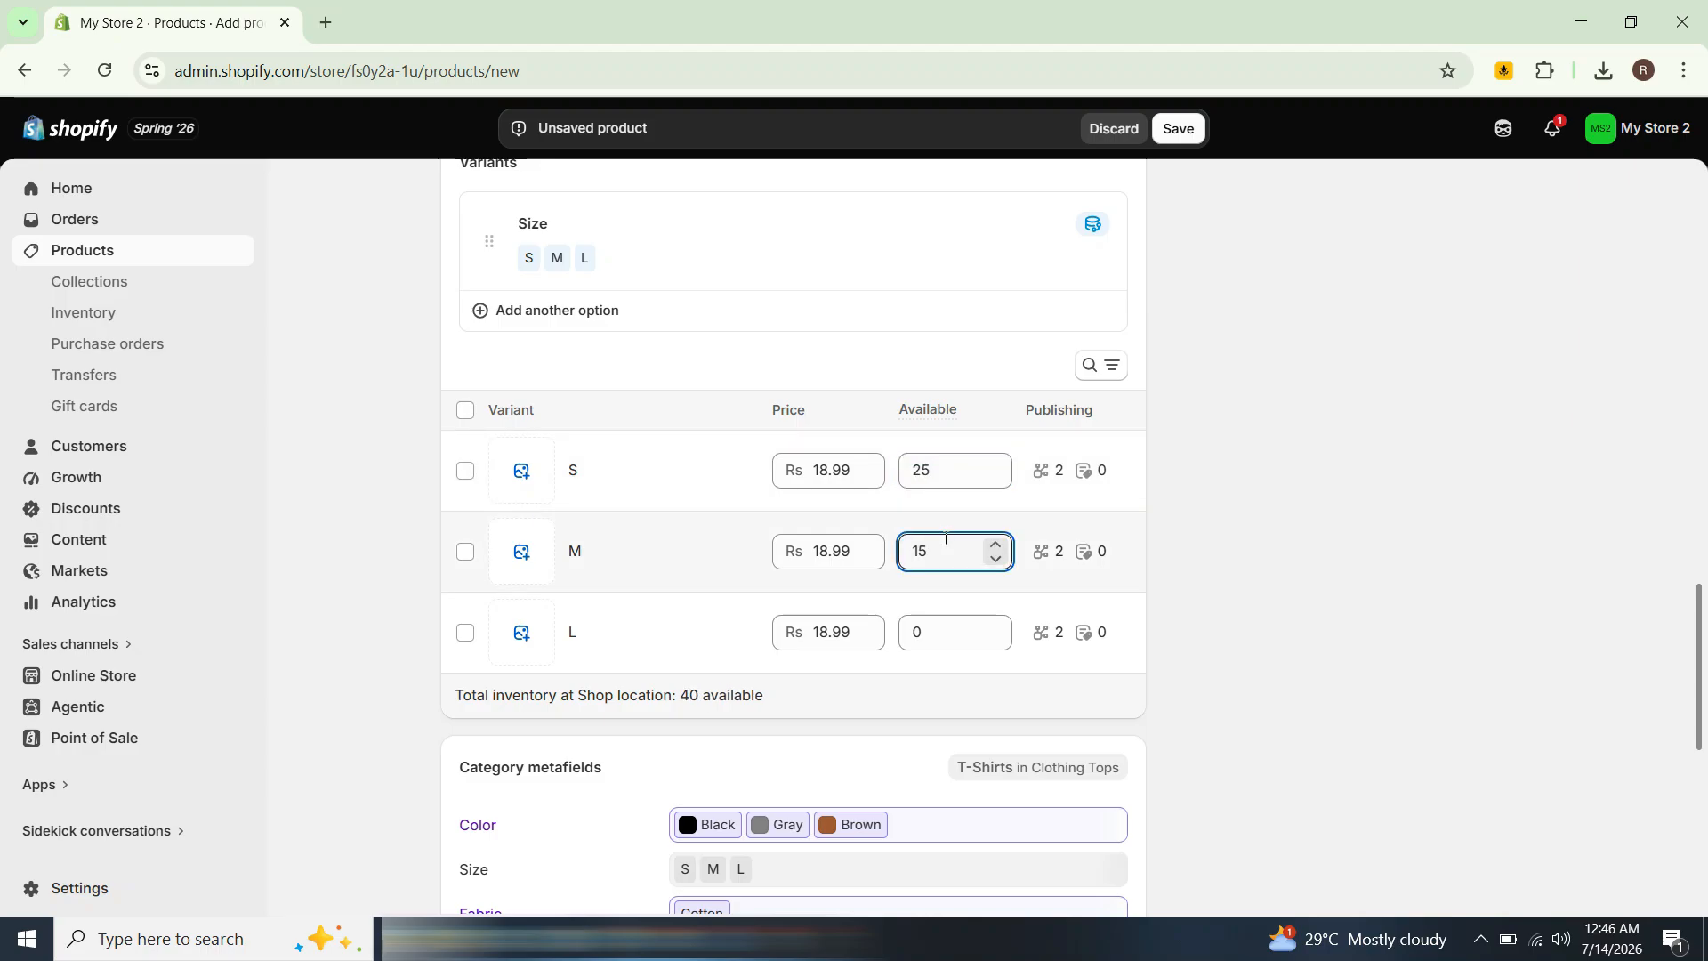
double_click(943, 626)
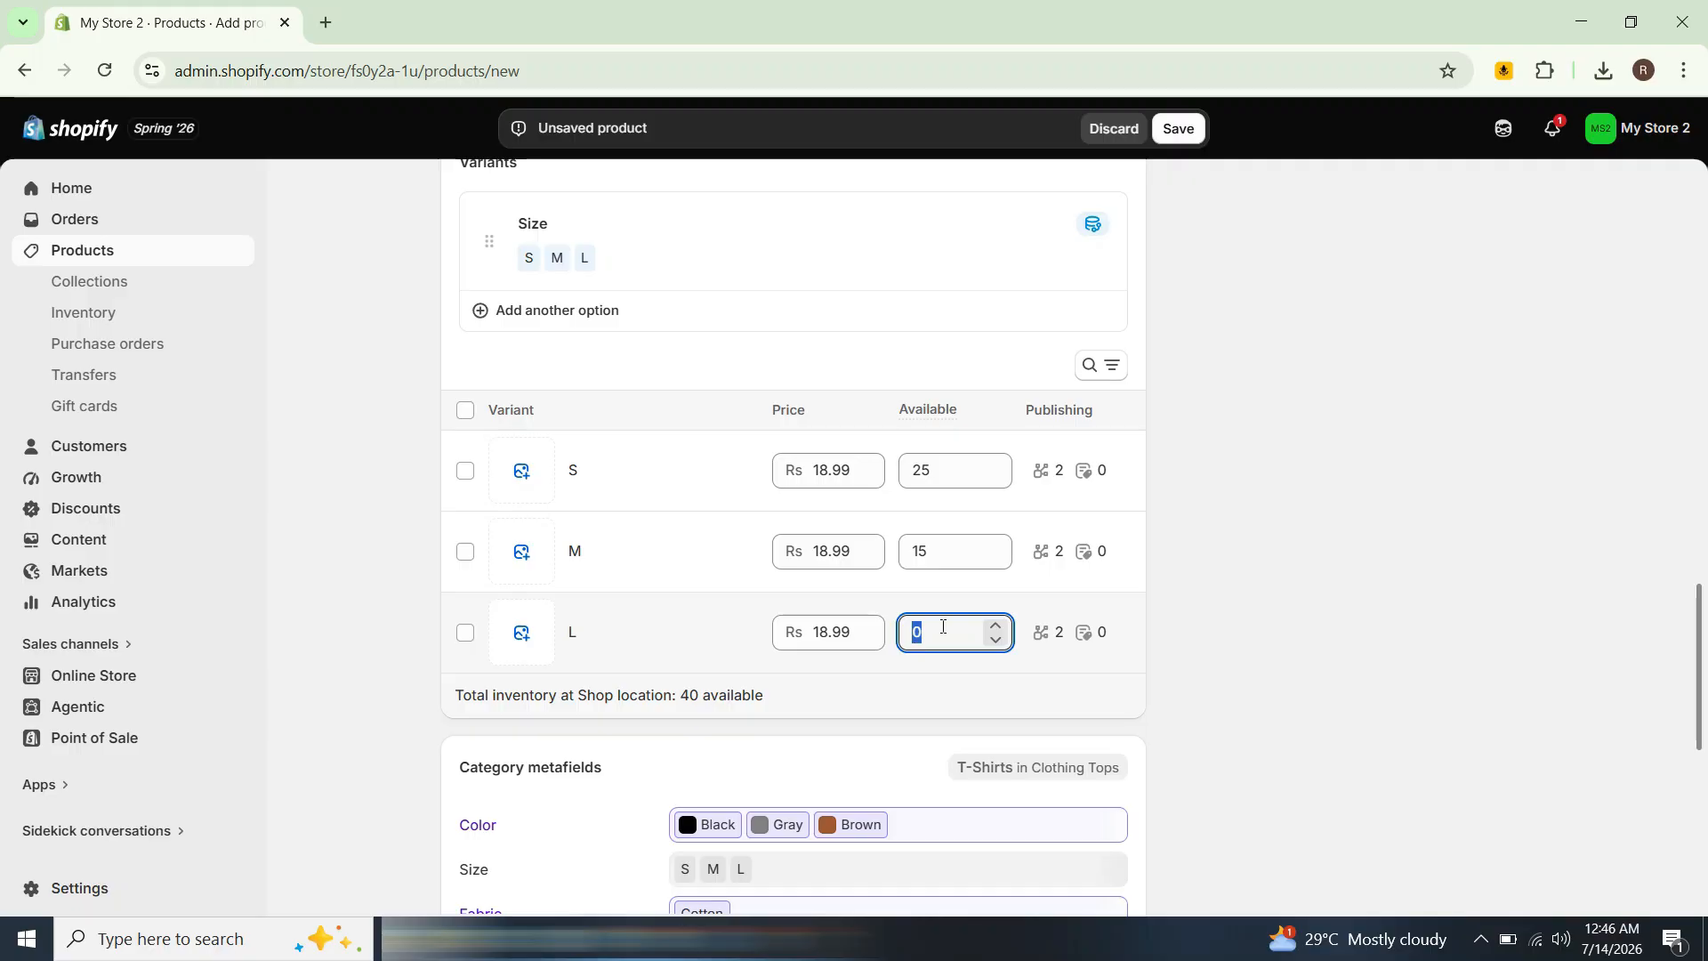
type("10")
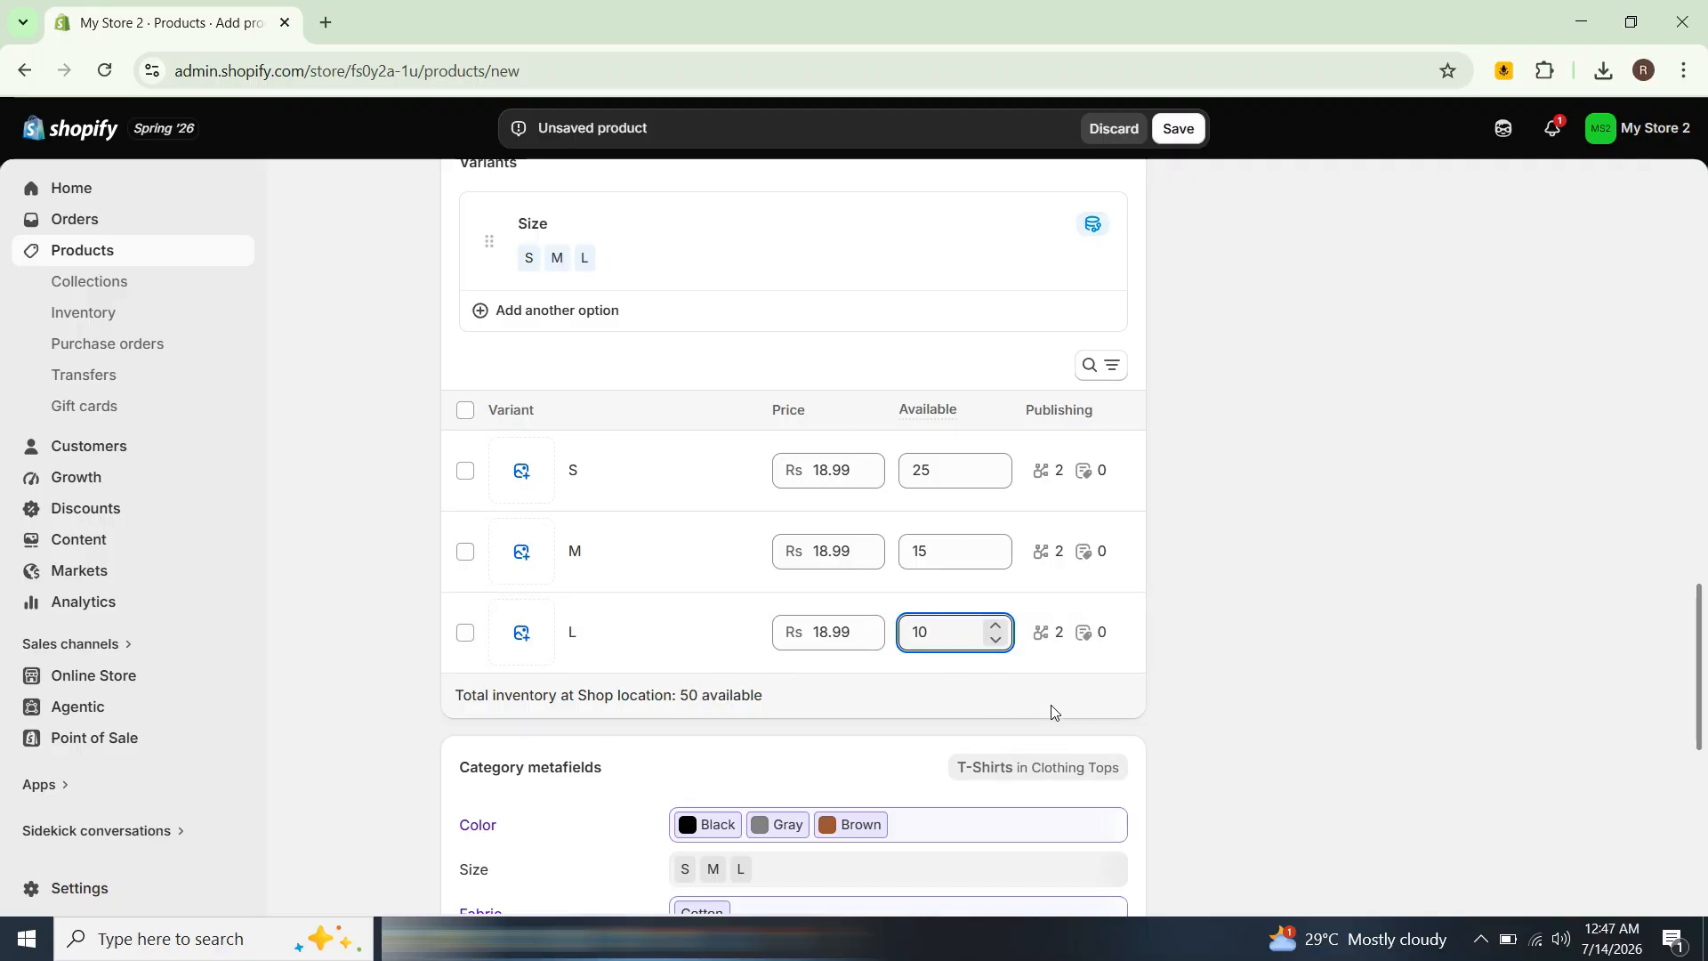
Step: Review the remaining product fields and save the new product
scroll(1052, 710, "down", 1)
scroll(1021, 579, "down", 3)
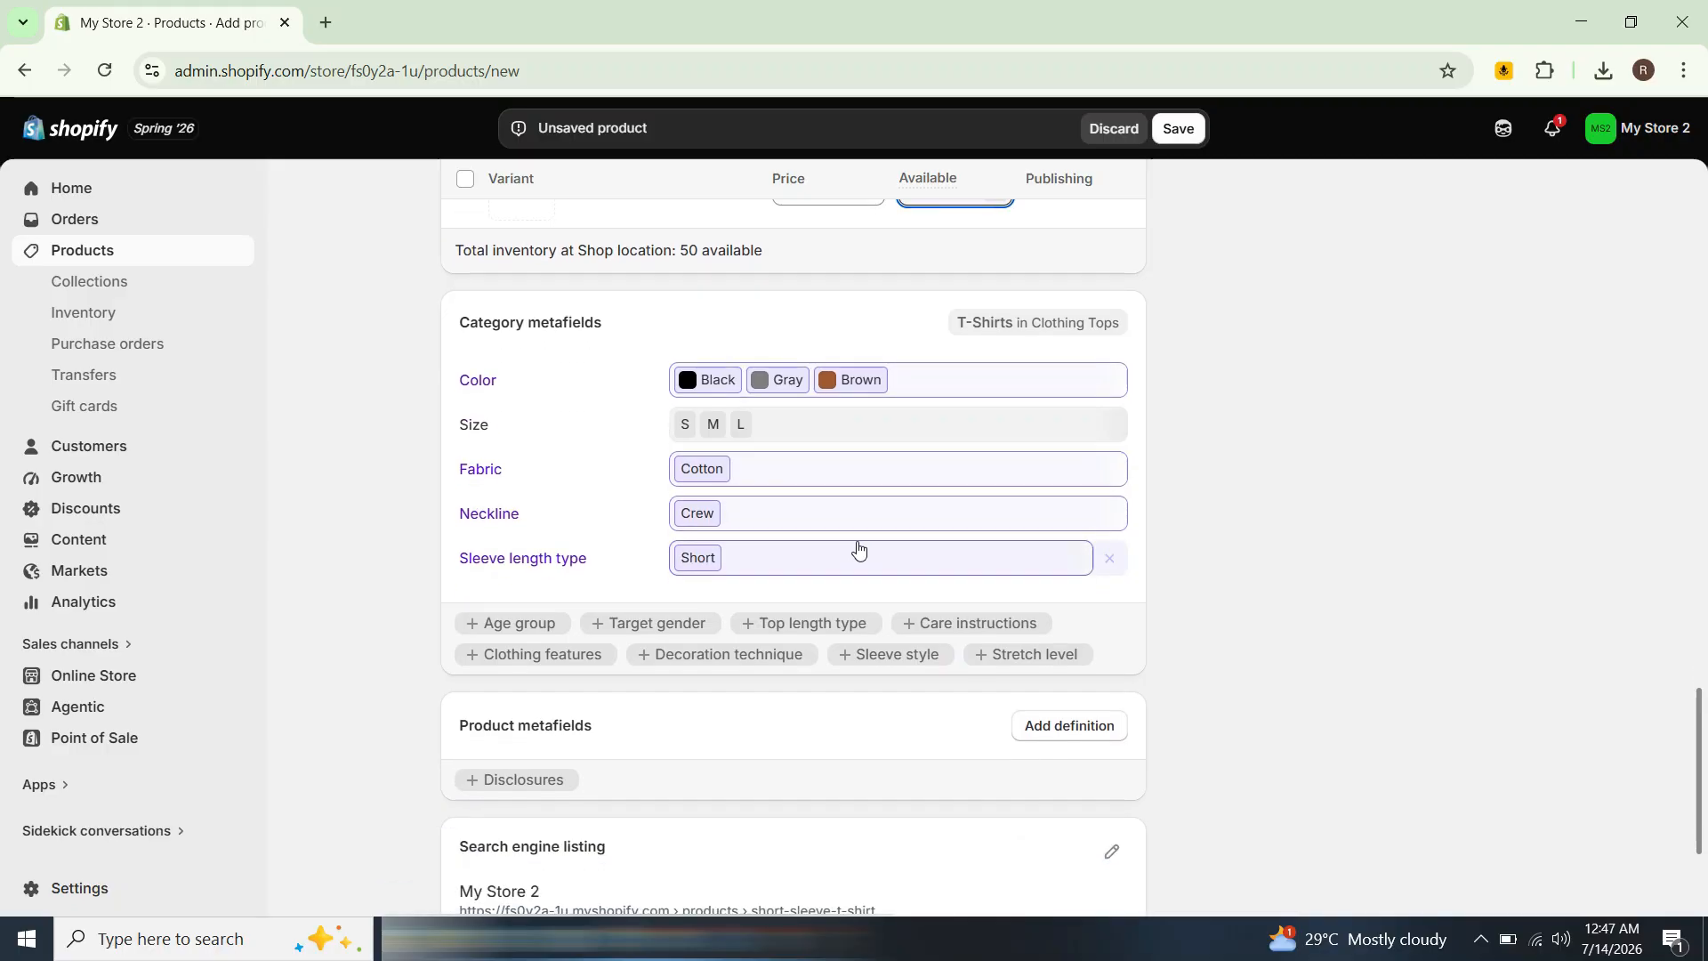
scroll(820, 447, "up", 1)
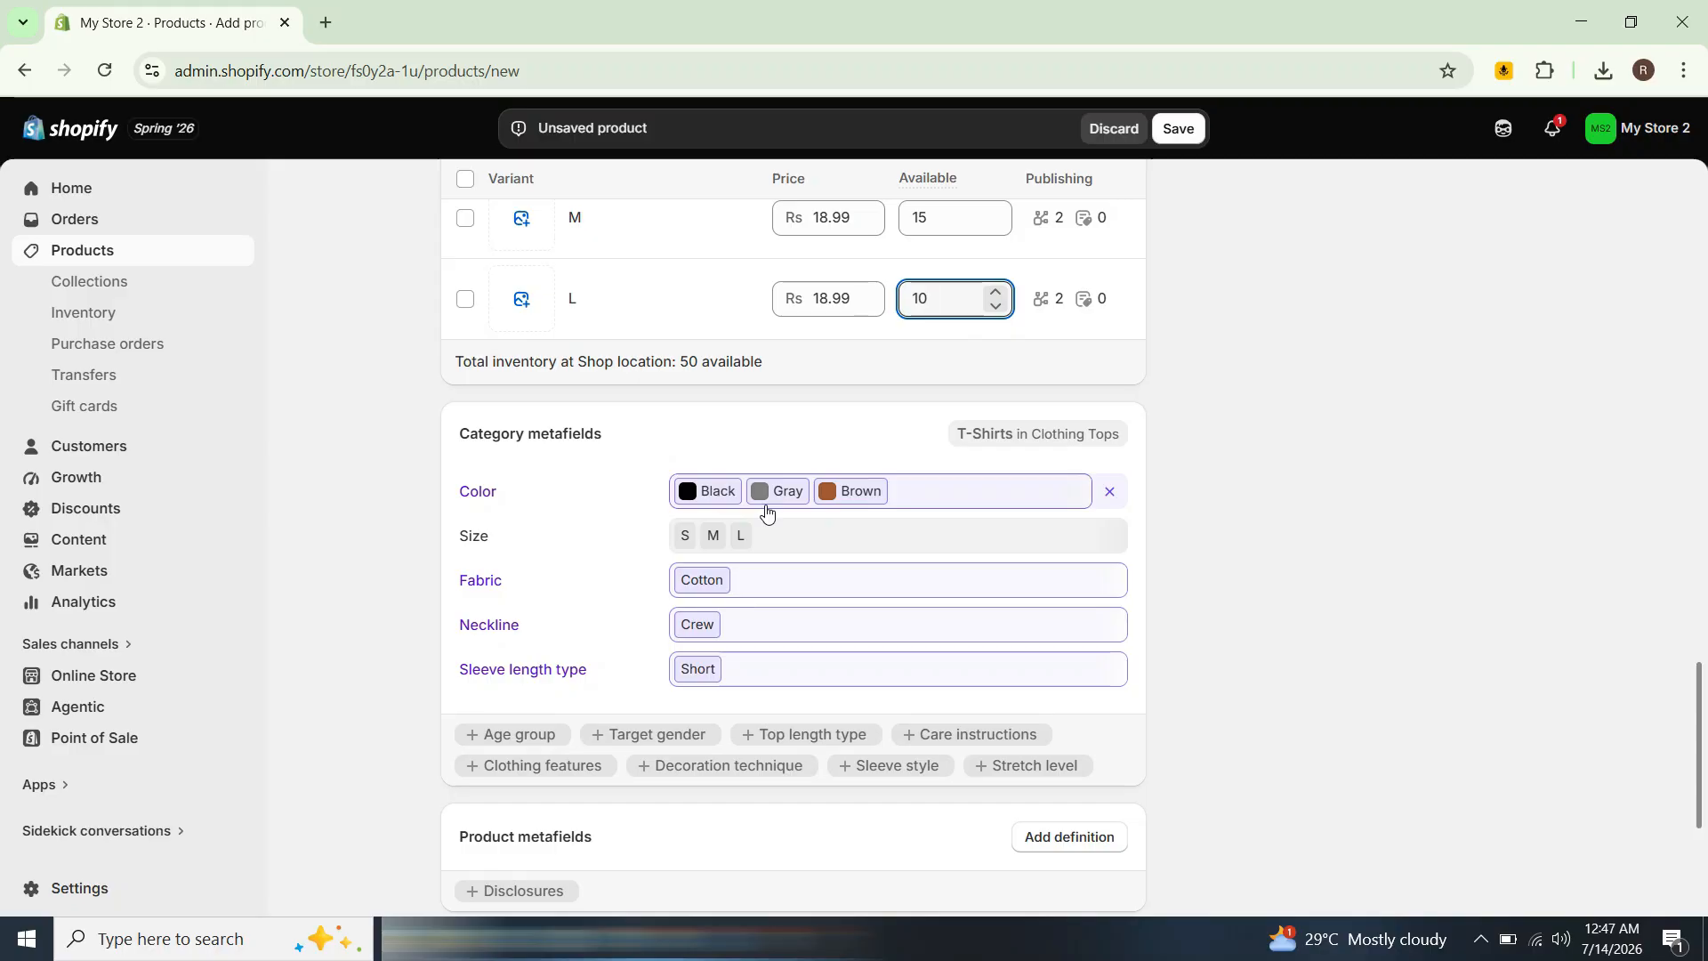
scroll(690, 591, "down", 3)
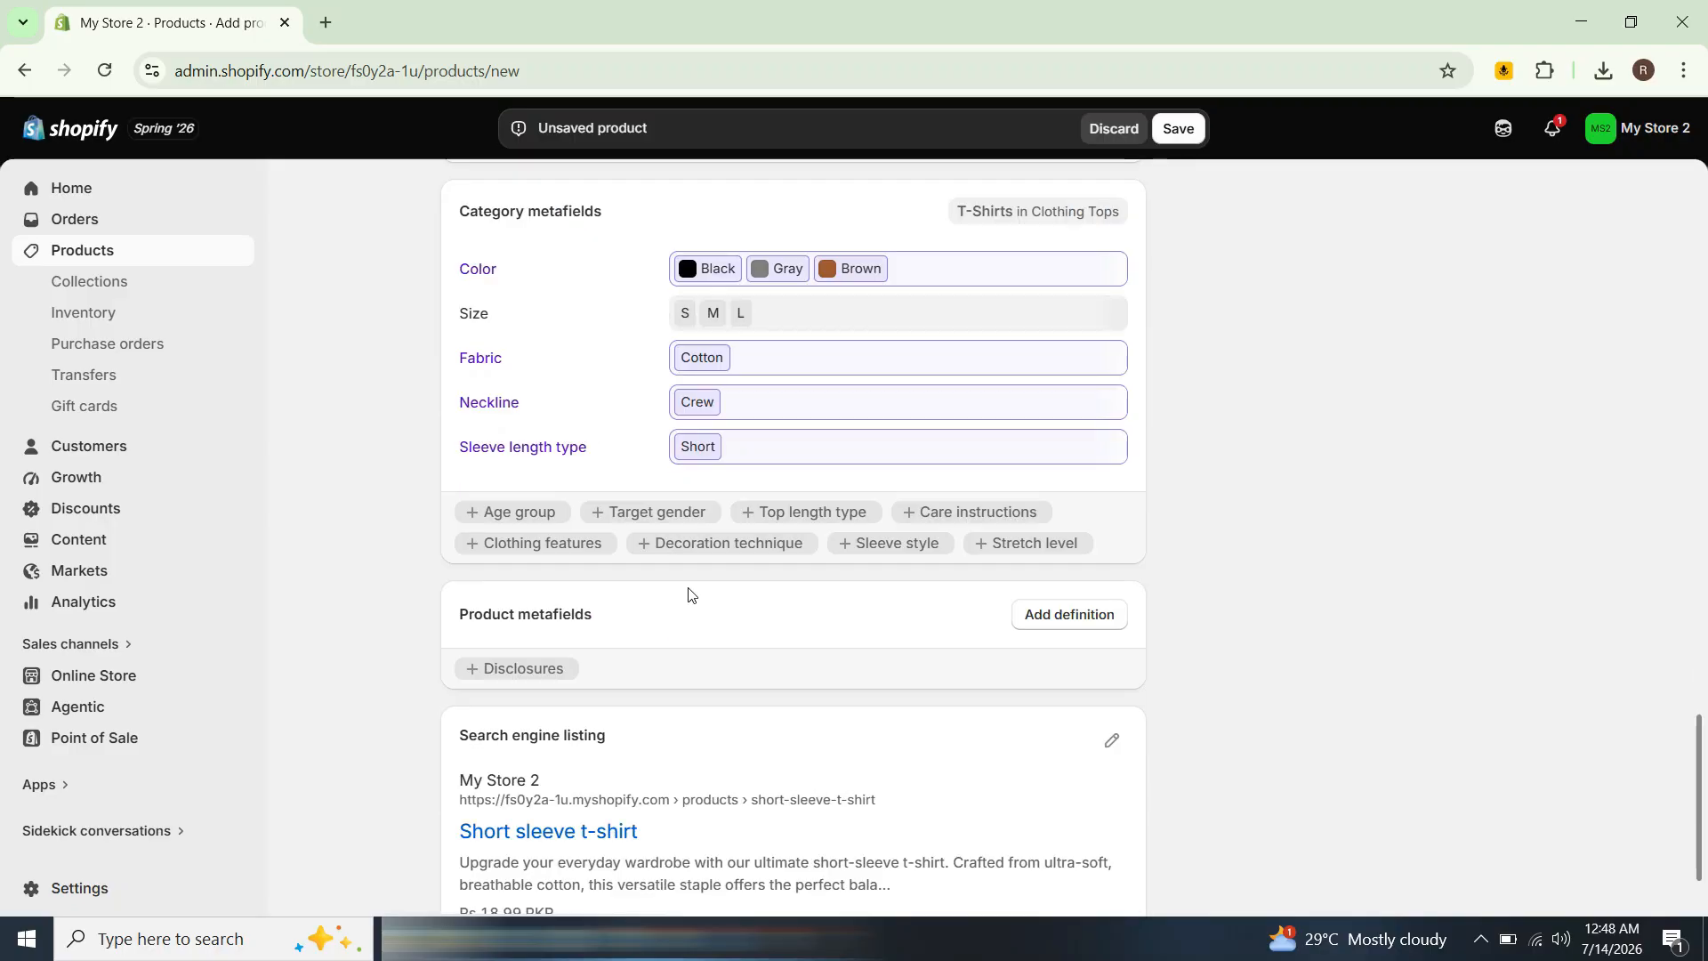
scroll(679, 686, "down", 2)
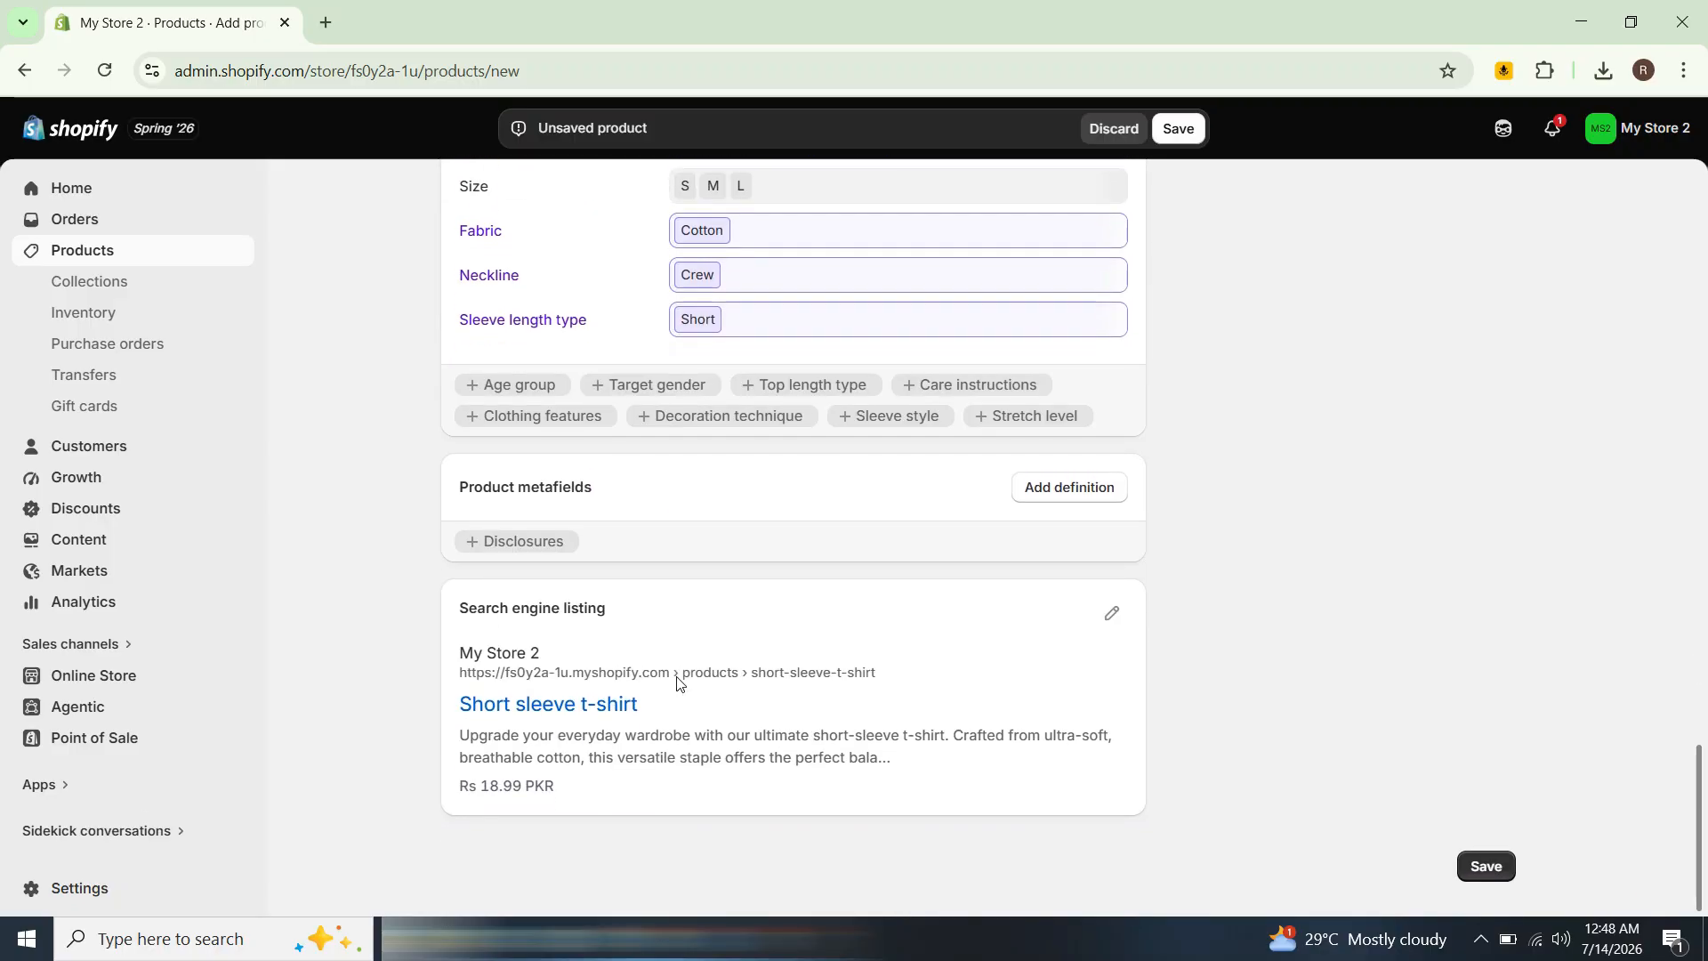
scroll(676, 682, "up", 3)
scroll(677, 683, "down", 3)
left_click(1479, 866)
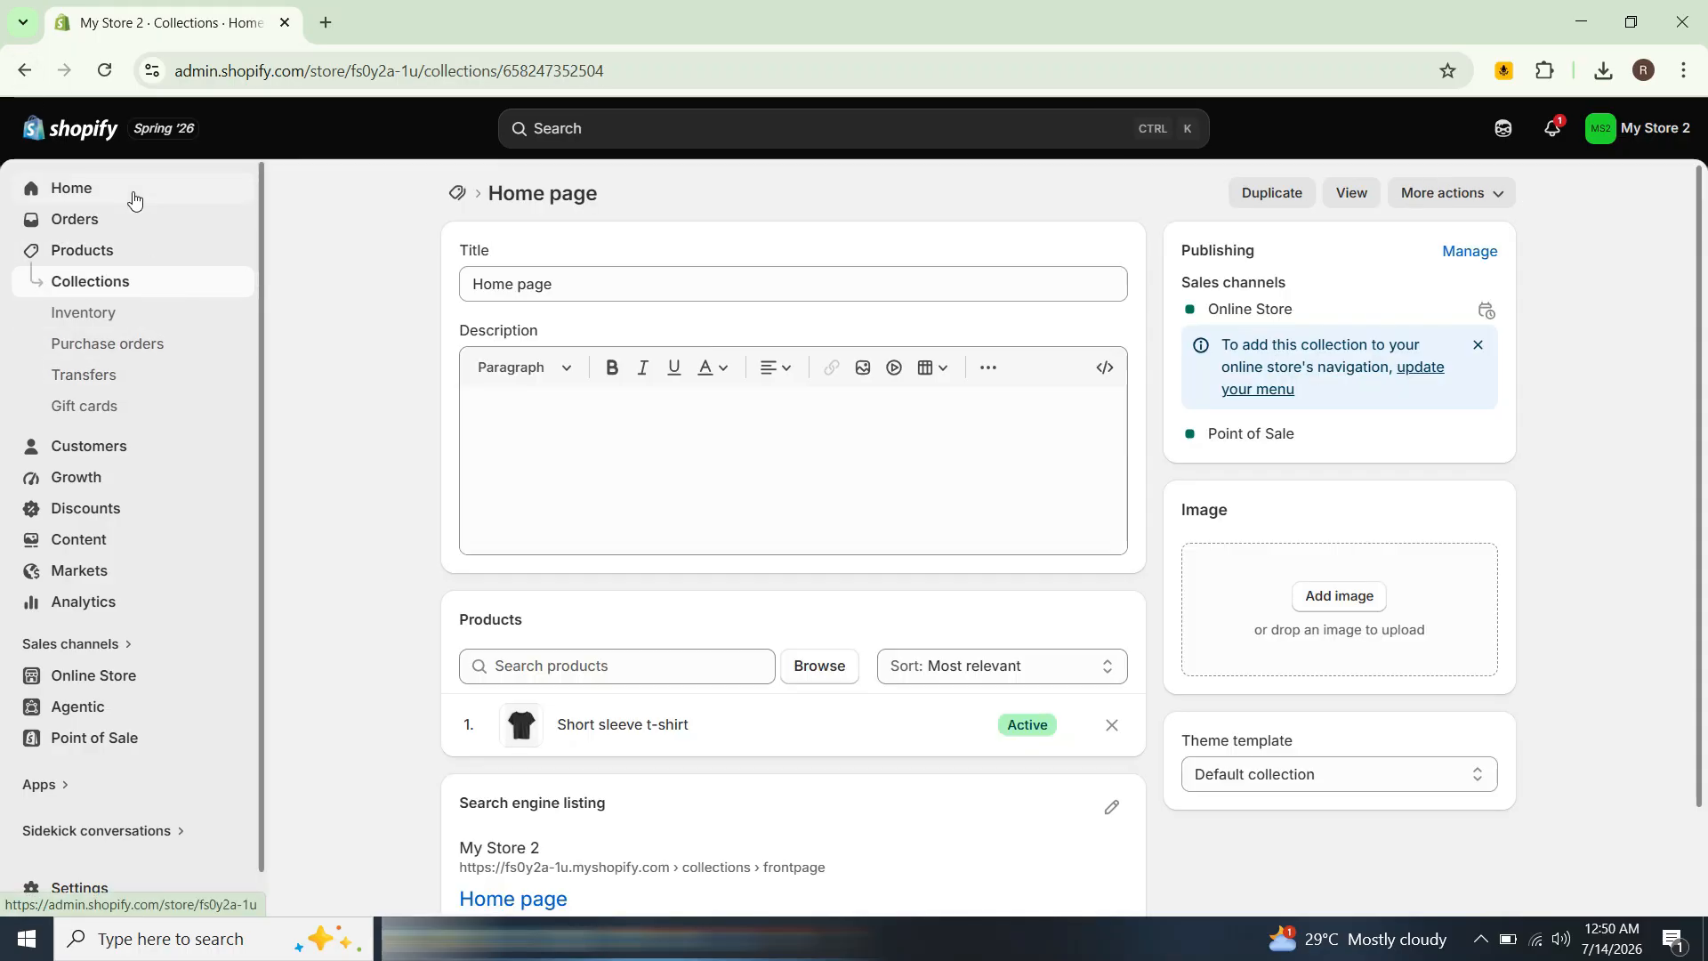
Step: Return to the admin home and open the store design setup on the Online Store themes page
left_click(130, 197)
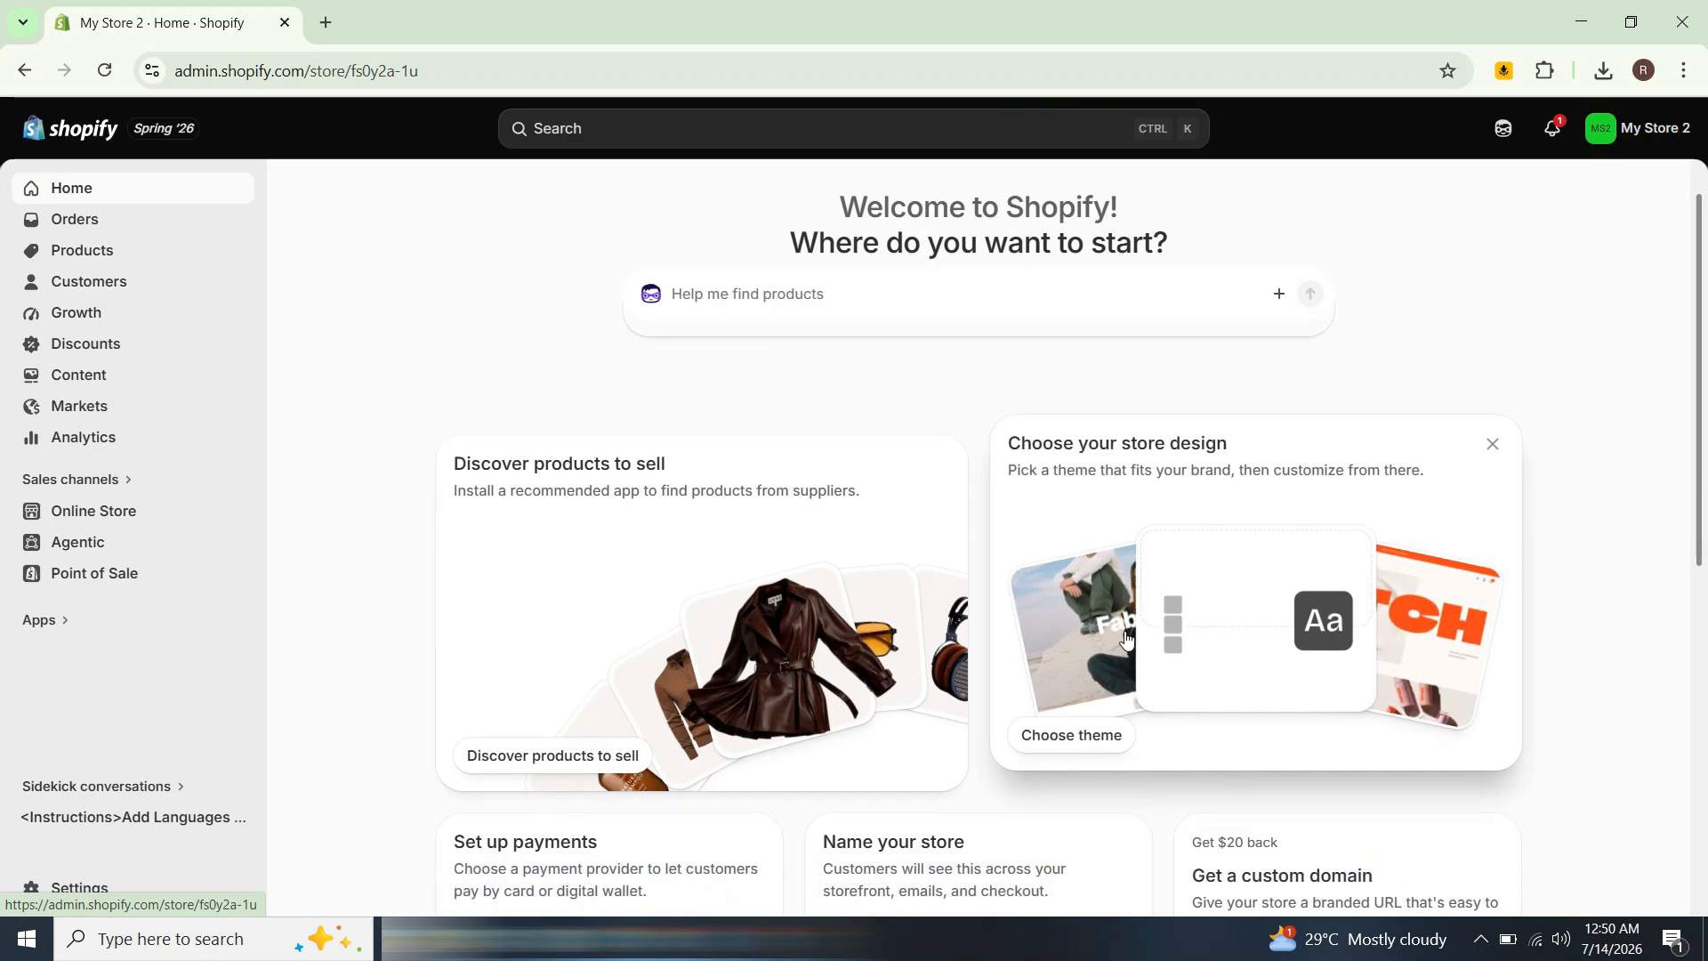
scroll(1157, 623, "down", 1)
left_click(1209, 590)
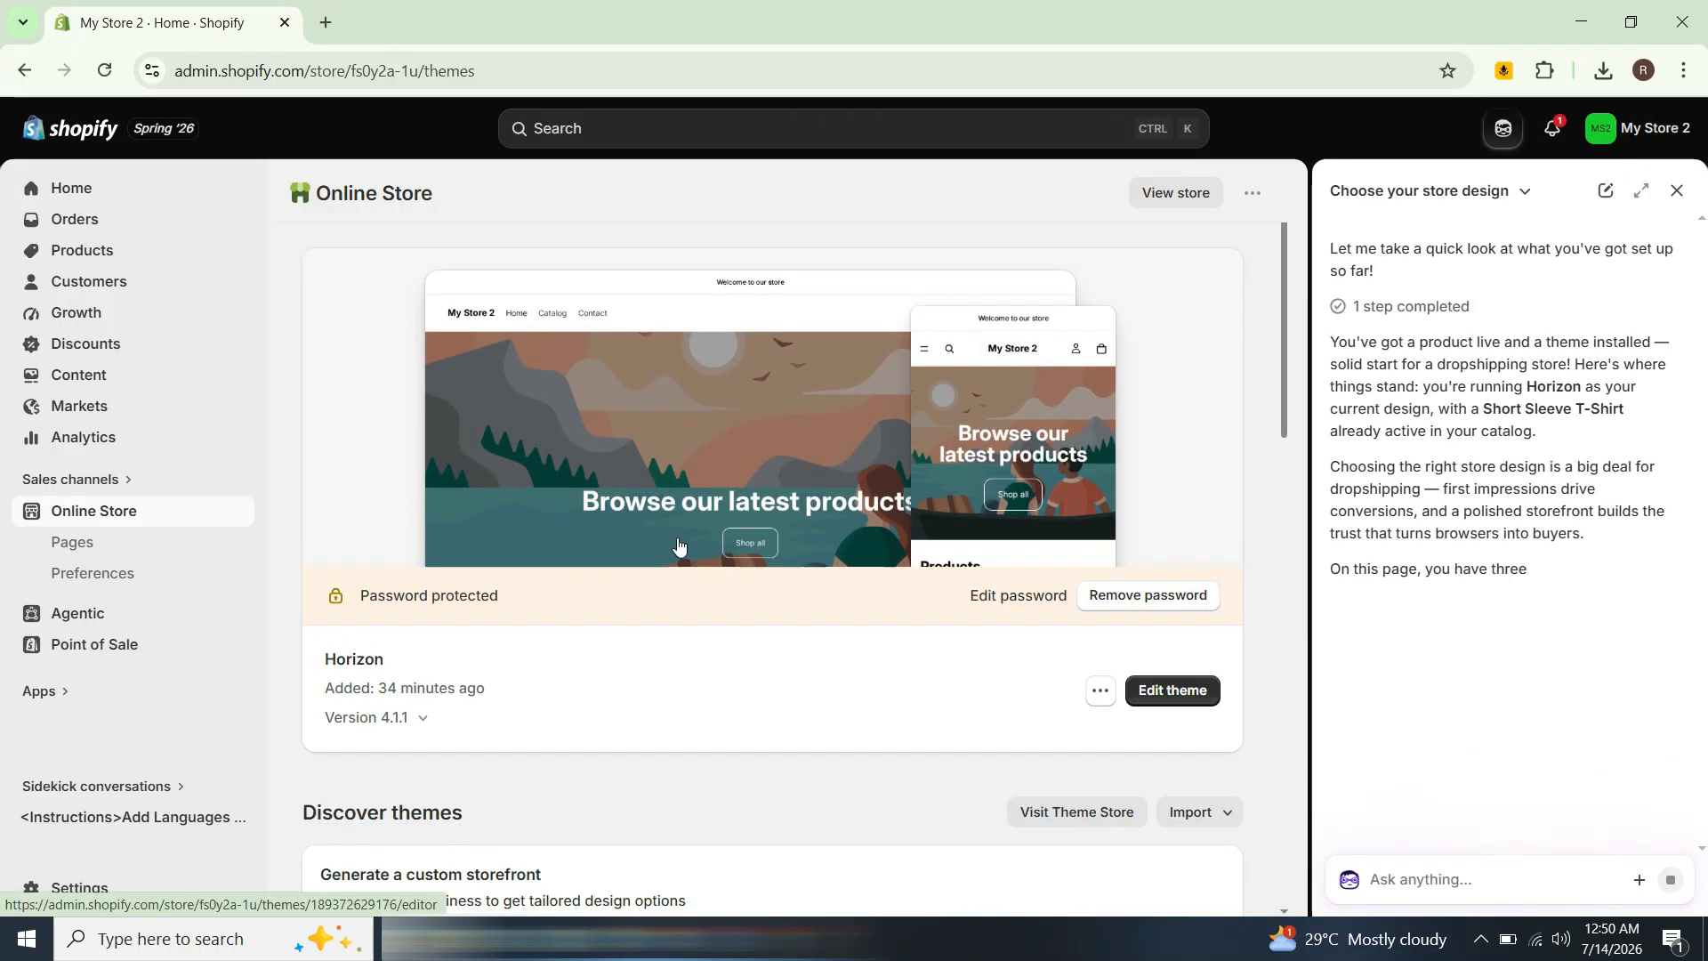
left_click_drag(1284, 449, 1281, 895)
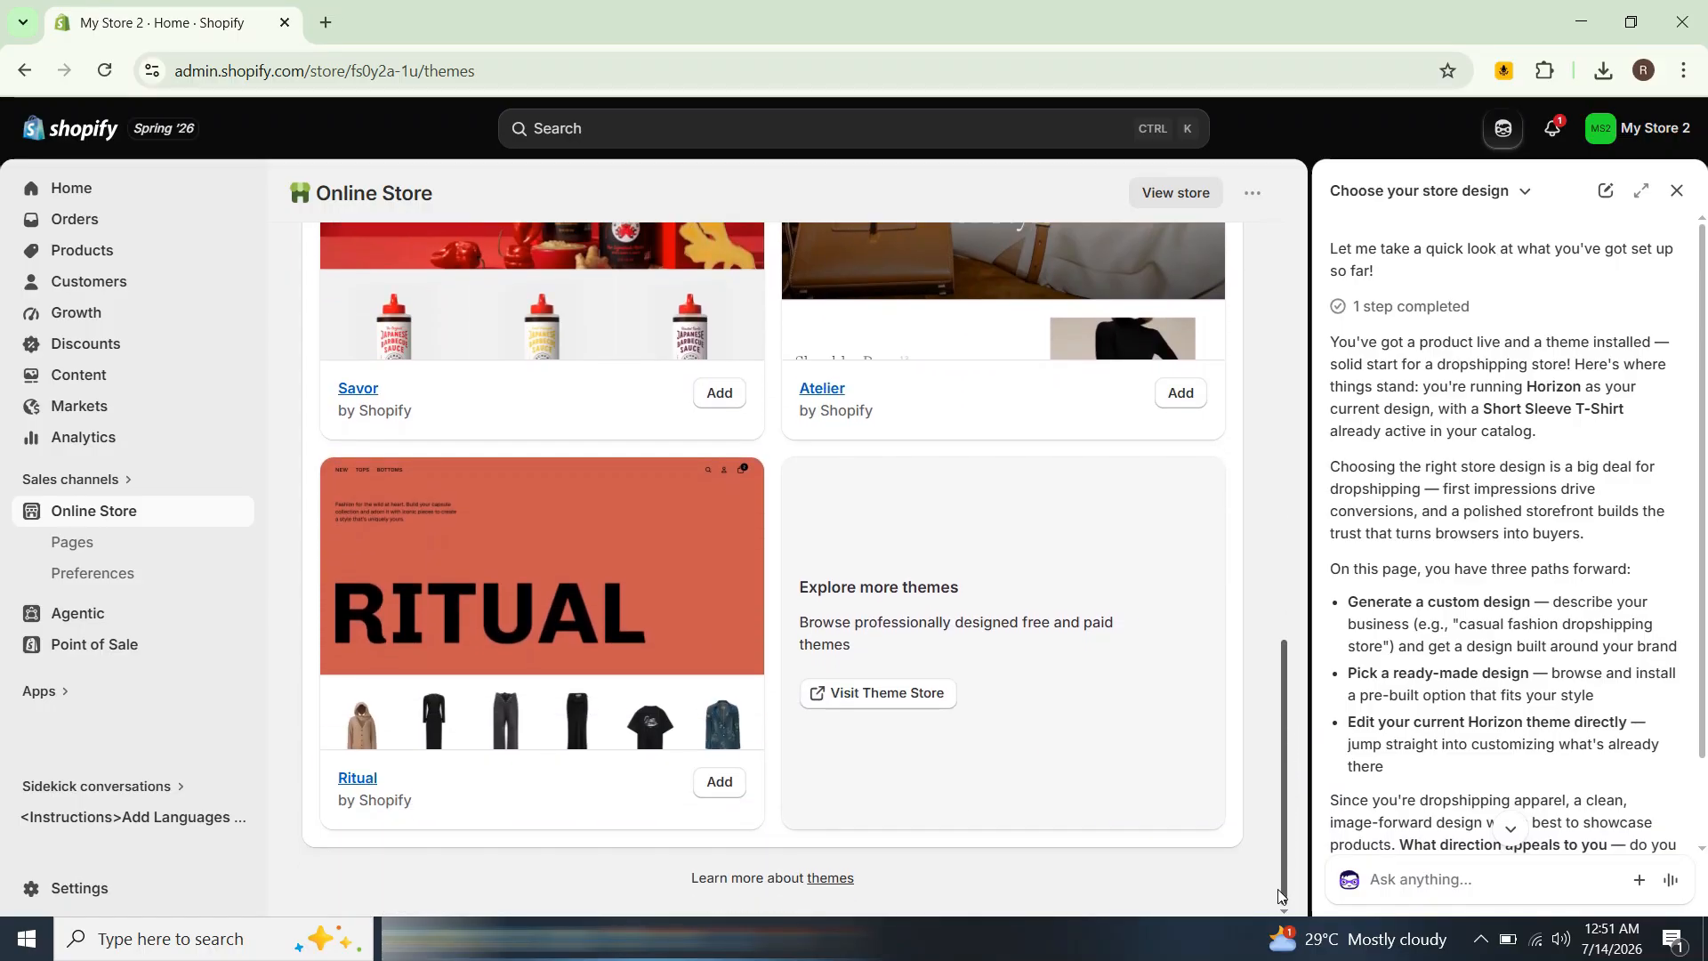
Step: Open the Theme Store, filter the themes to Free ones and browse the results
left_click(857, 702)
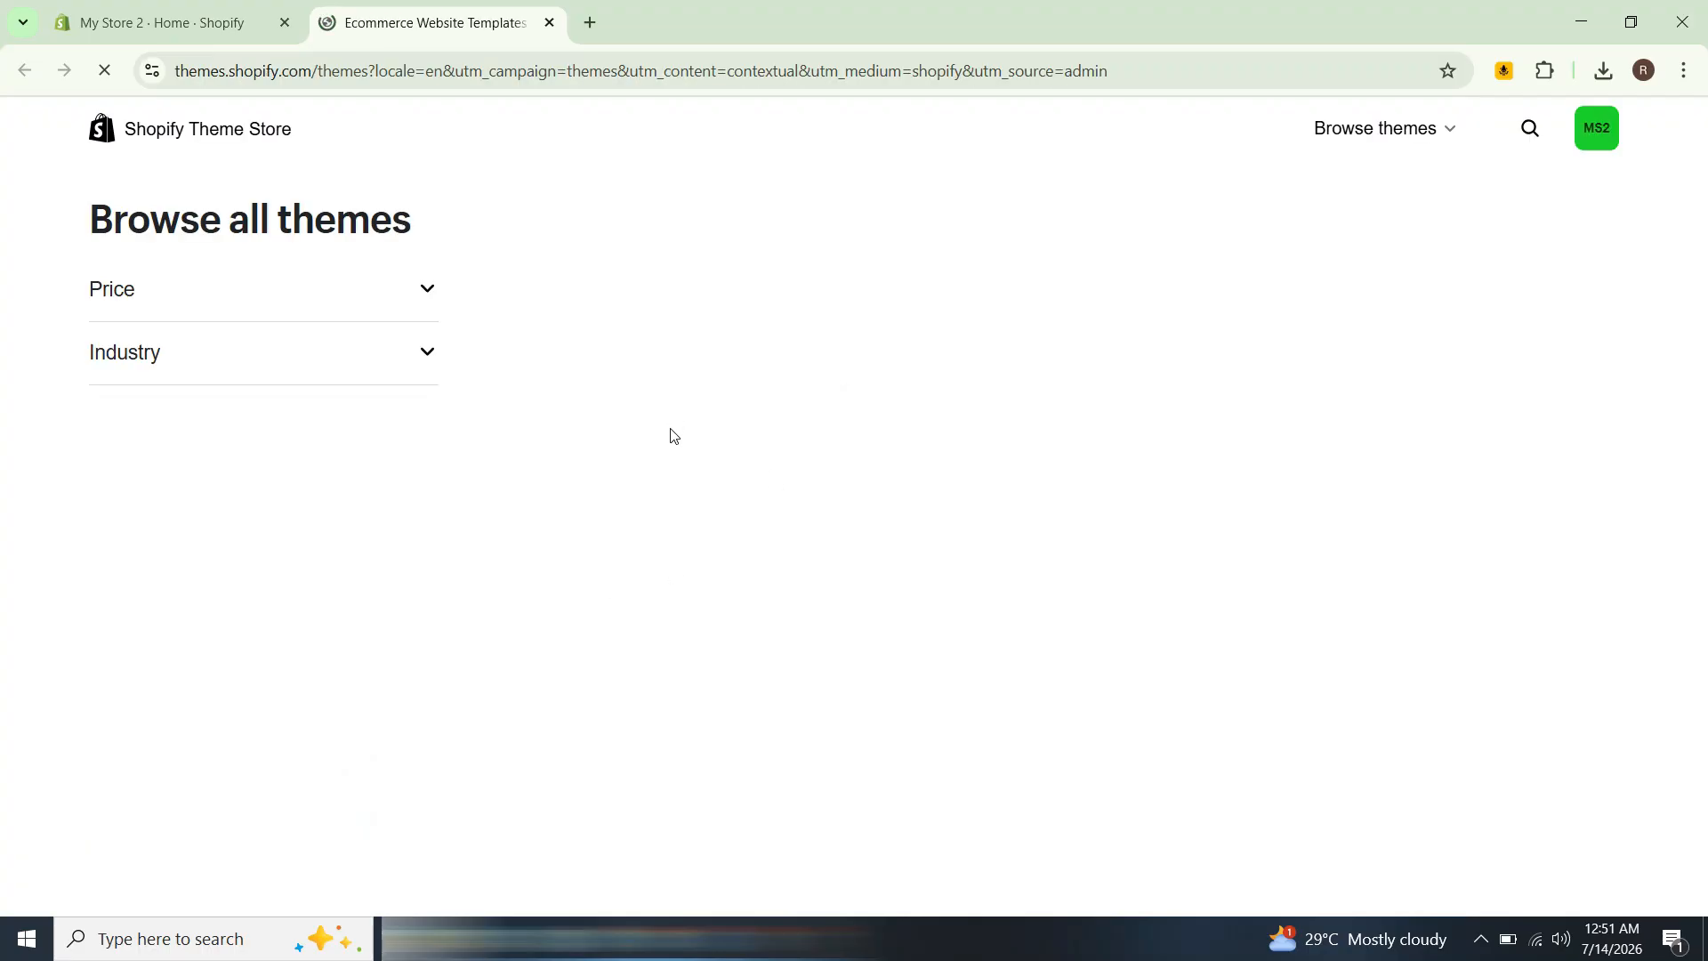
scroll(783, 487, "down", 8)
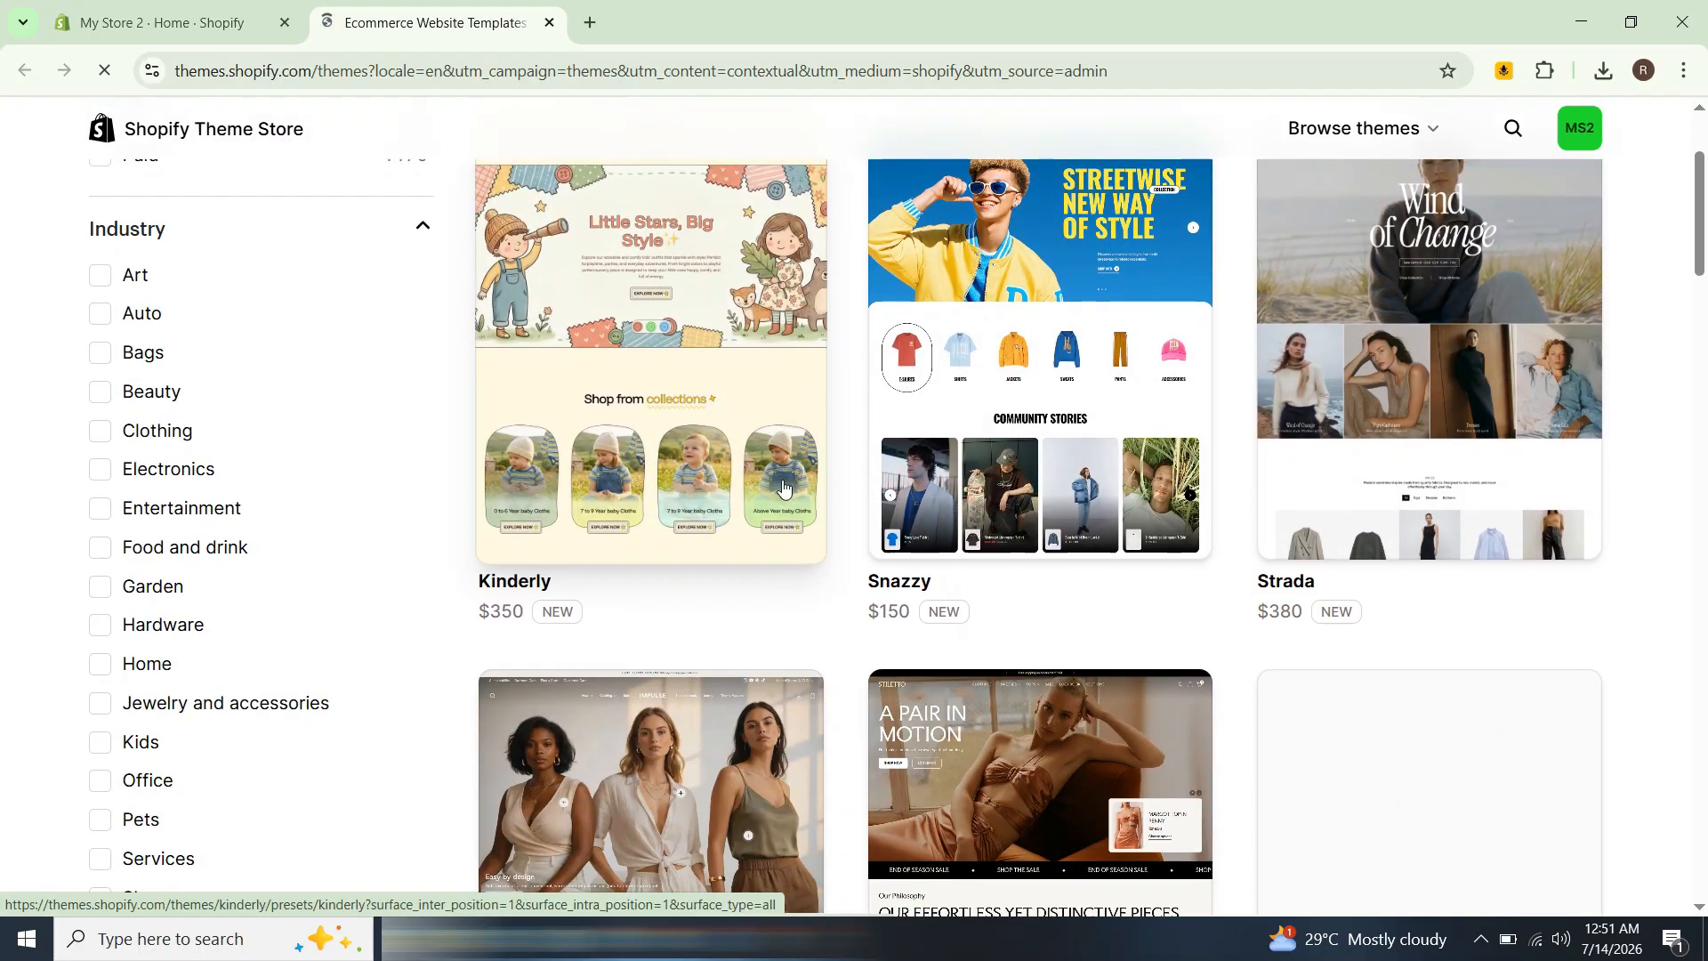
scroll(783, 488, "down", 6)
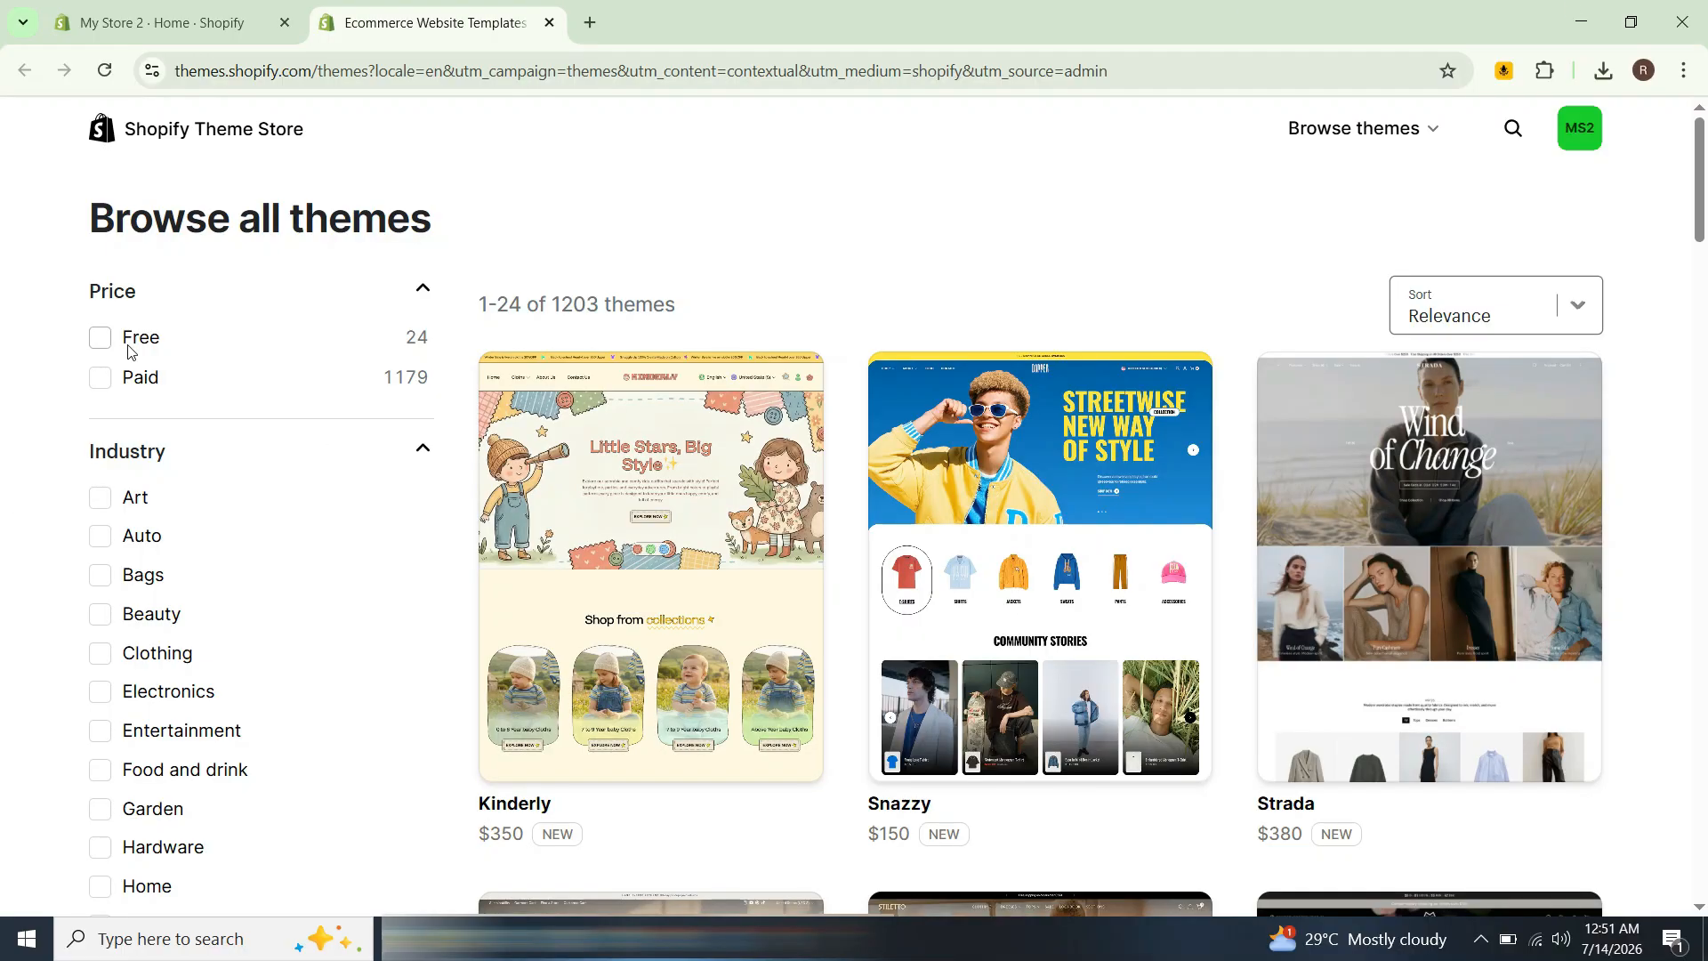
left_click(134, 341)
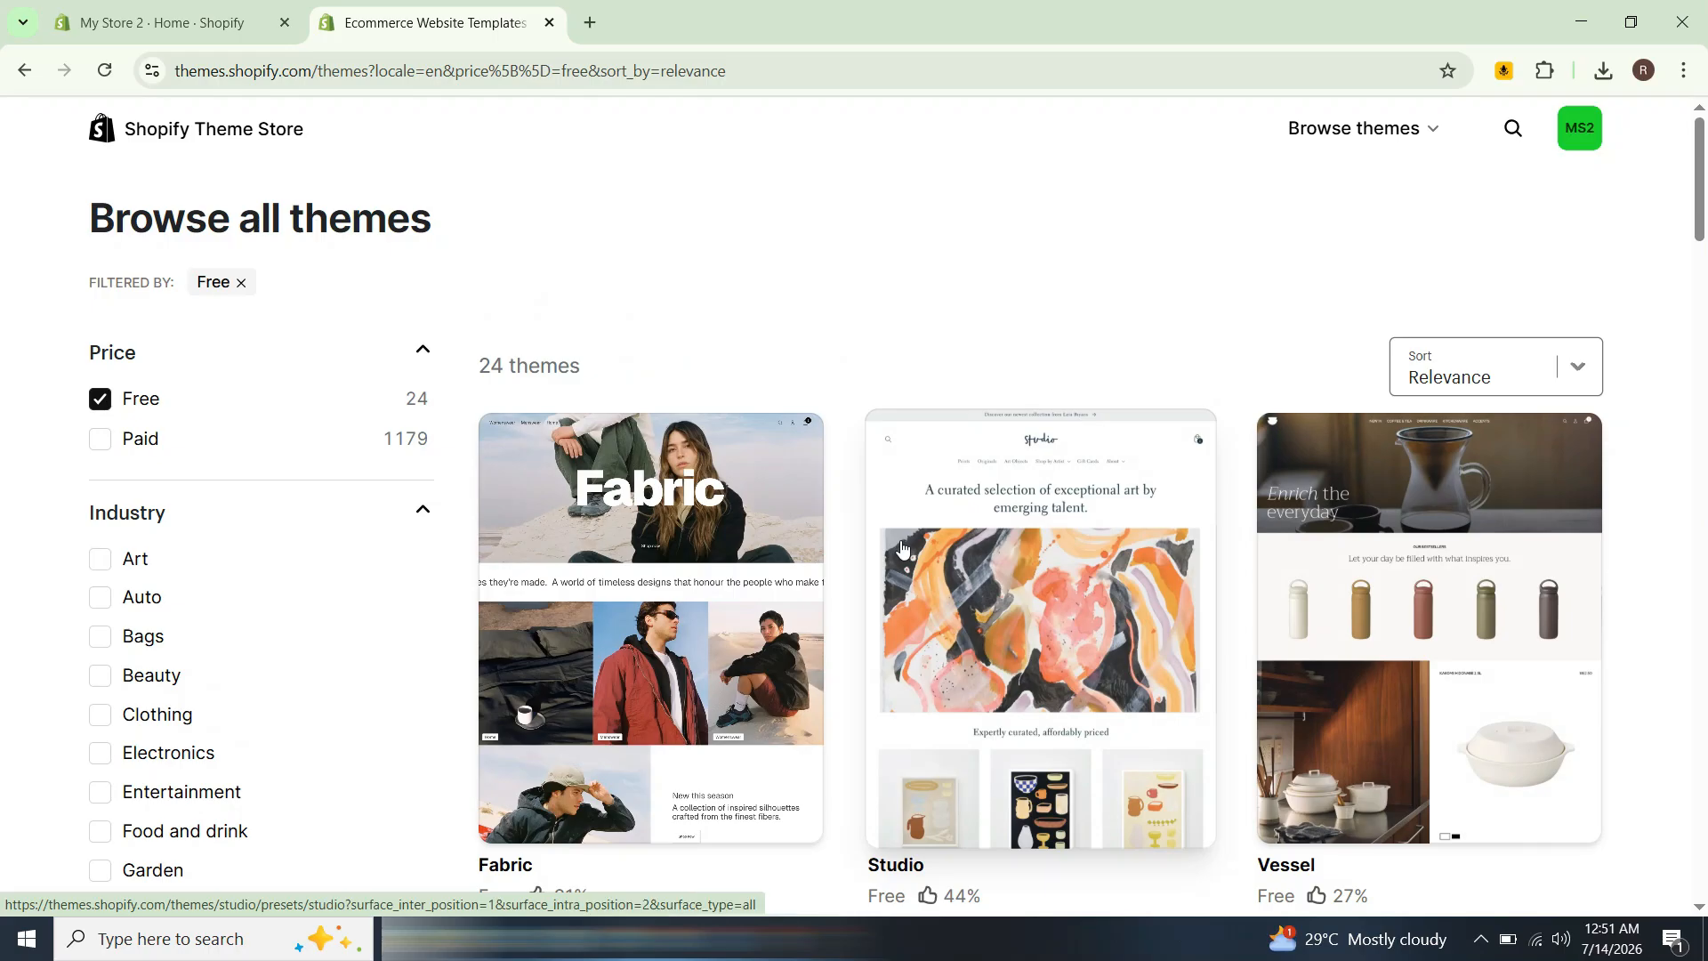
scroll(896, 525, "down", 10)
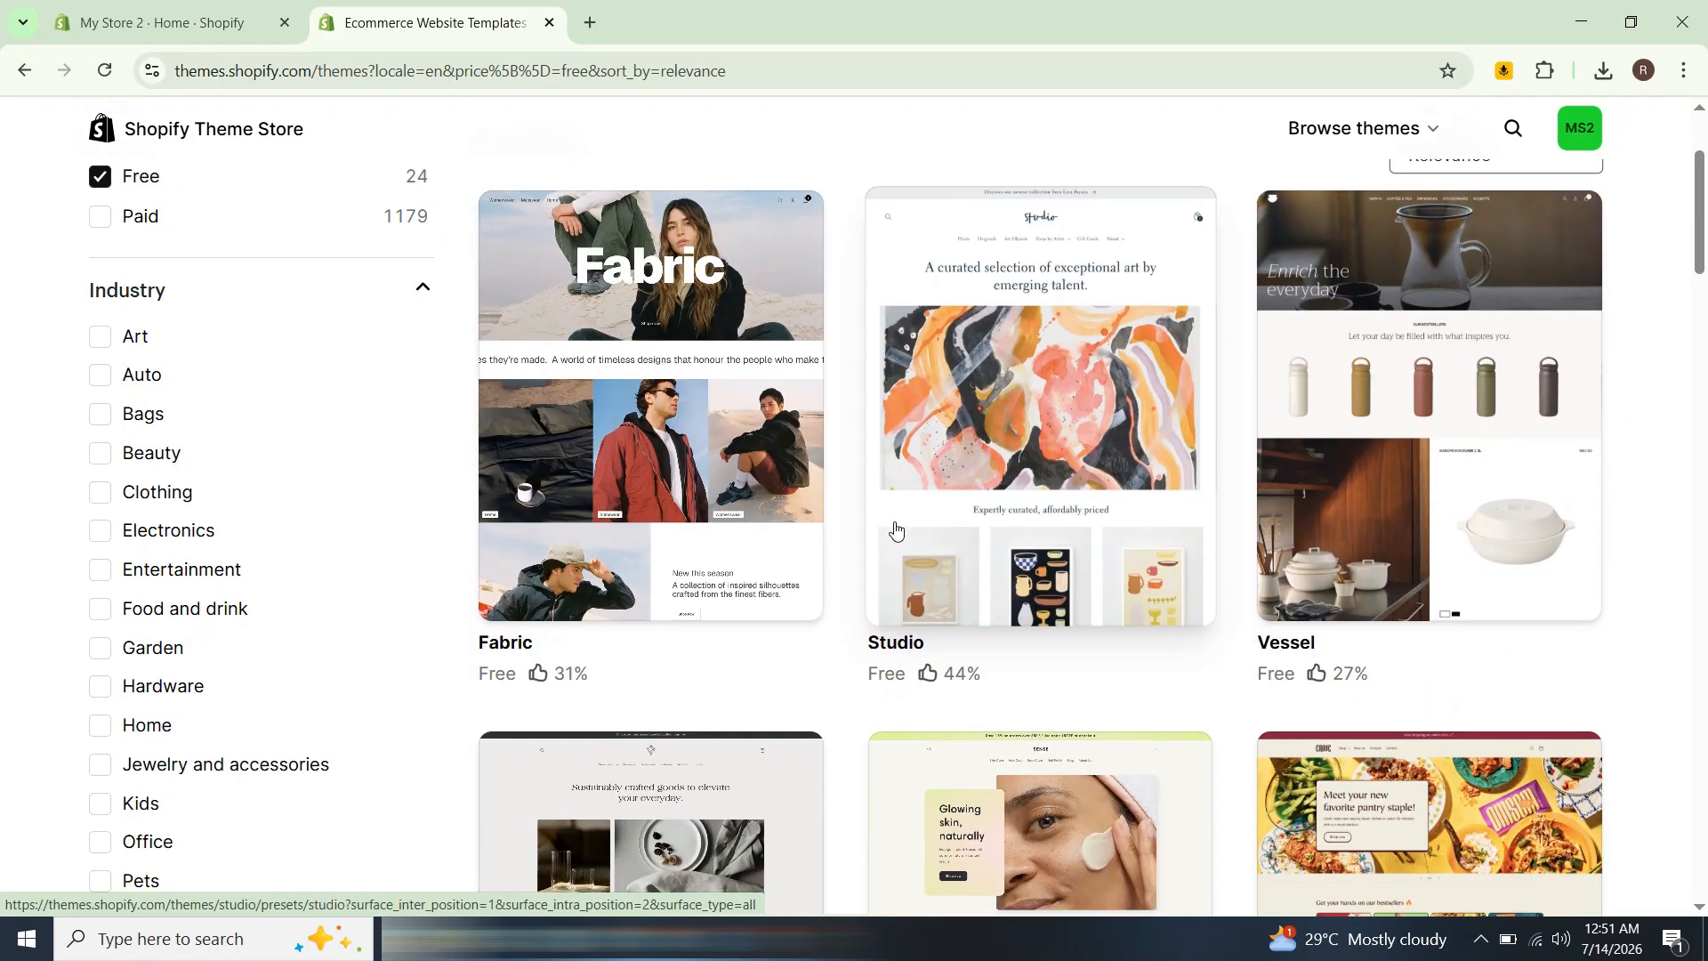
scroll(896, 531, "down", 4)
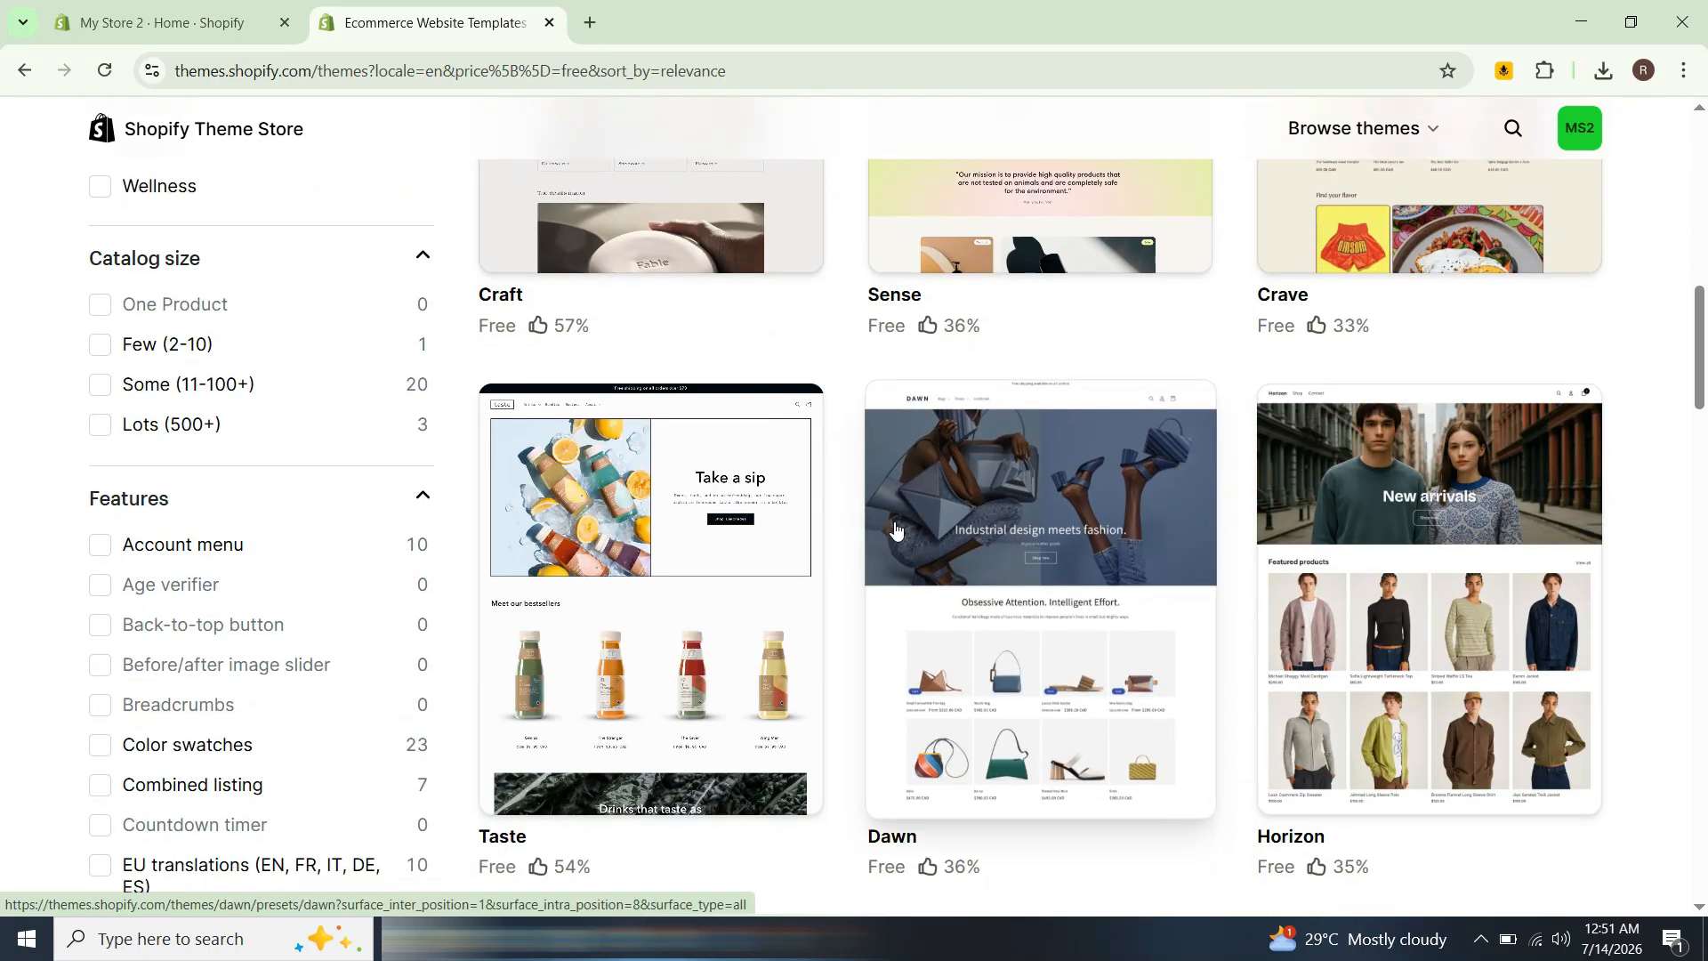
scroll(896, 531, "up", 10)
scroll(896, 528, "up", 2)
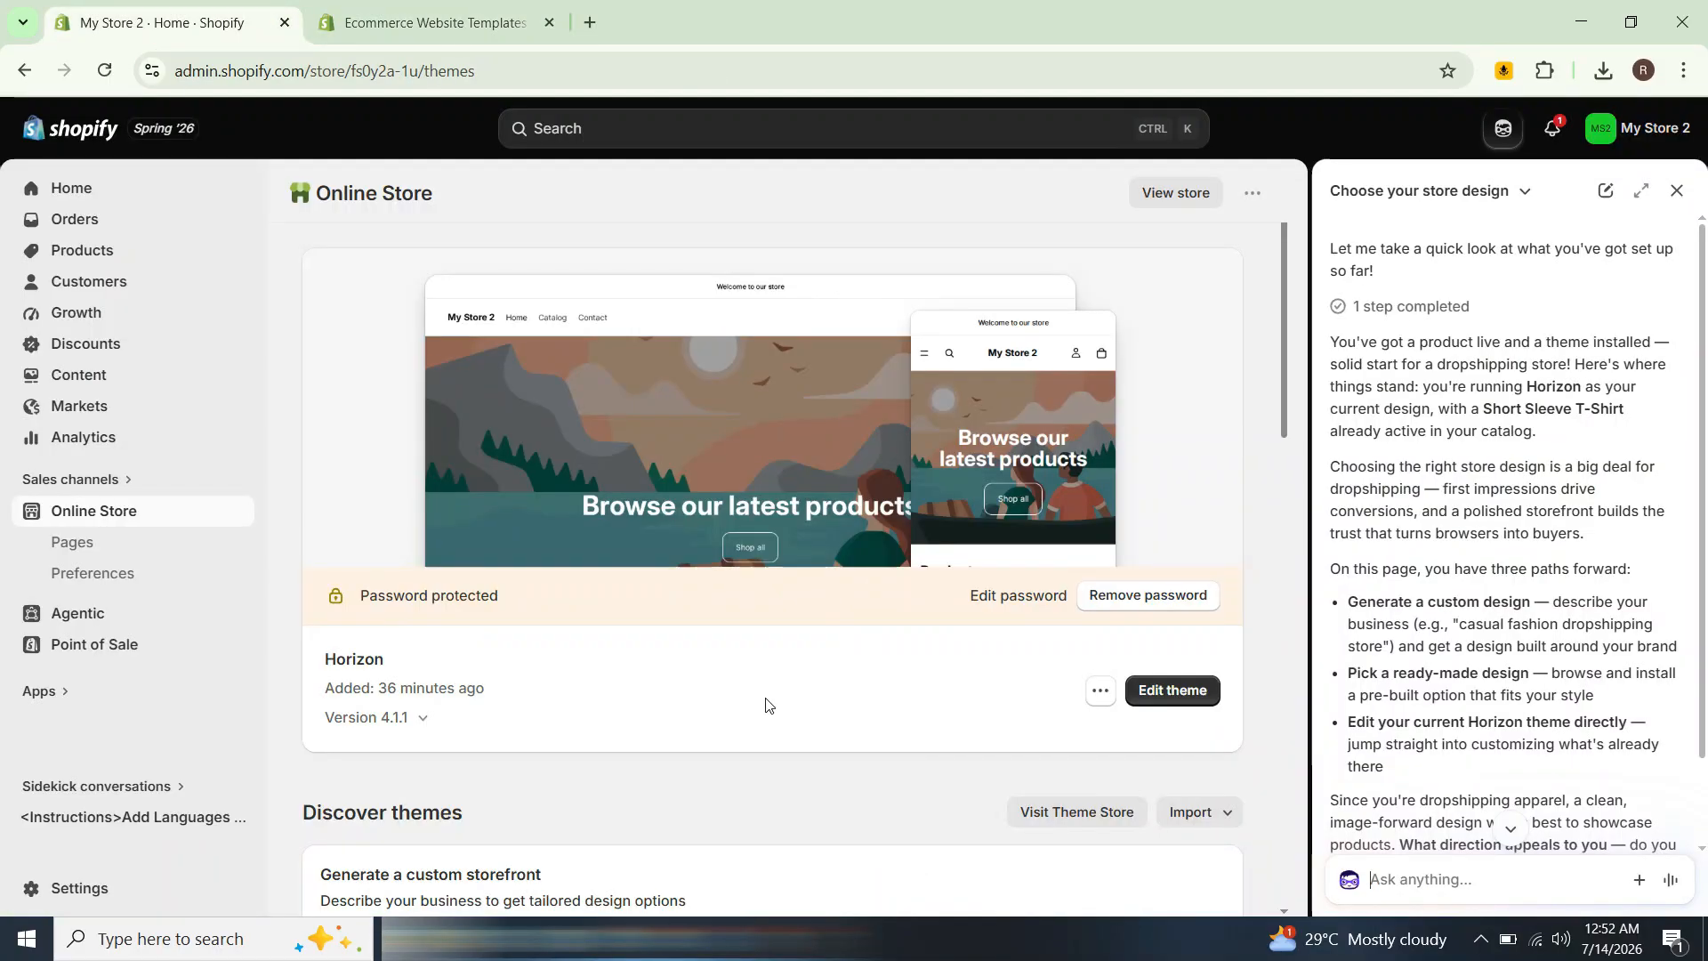
Step: Open the current Horizon theme in the theme editor
left_click(1191, 692)
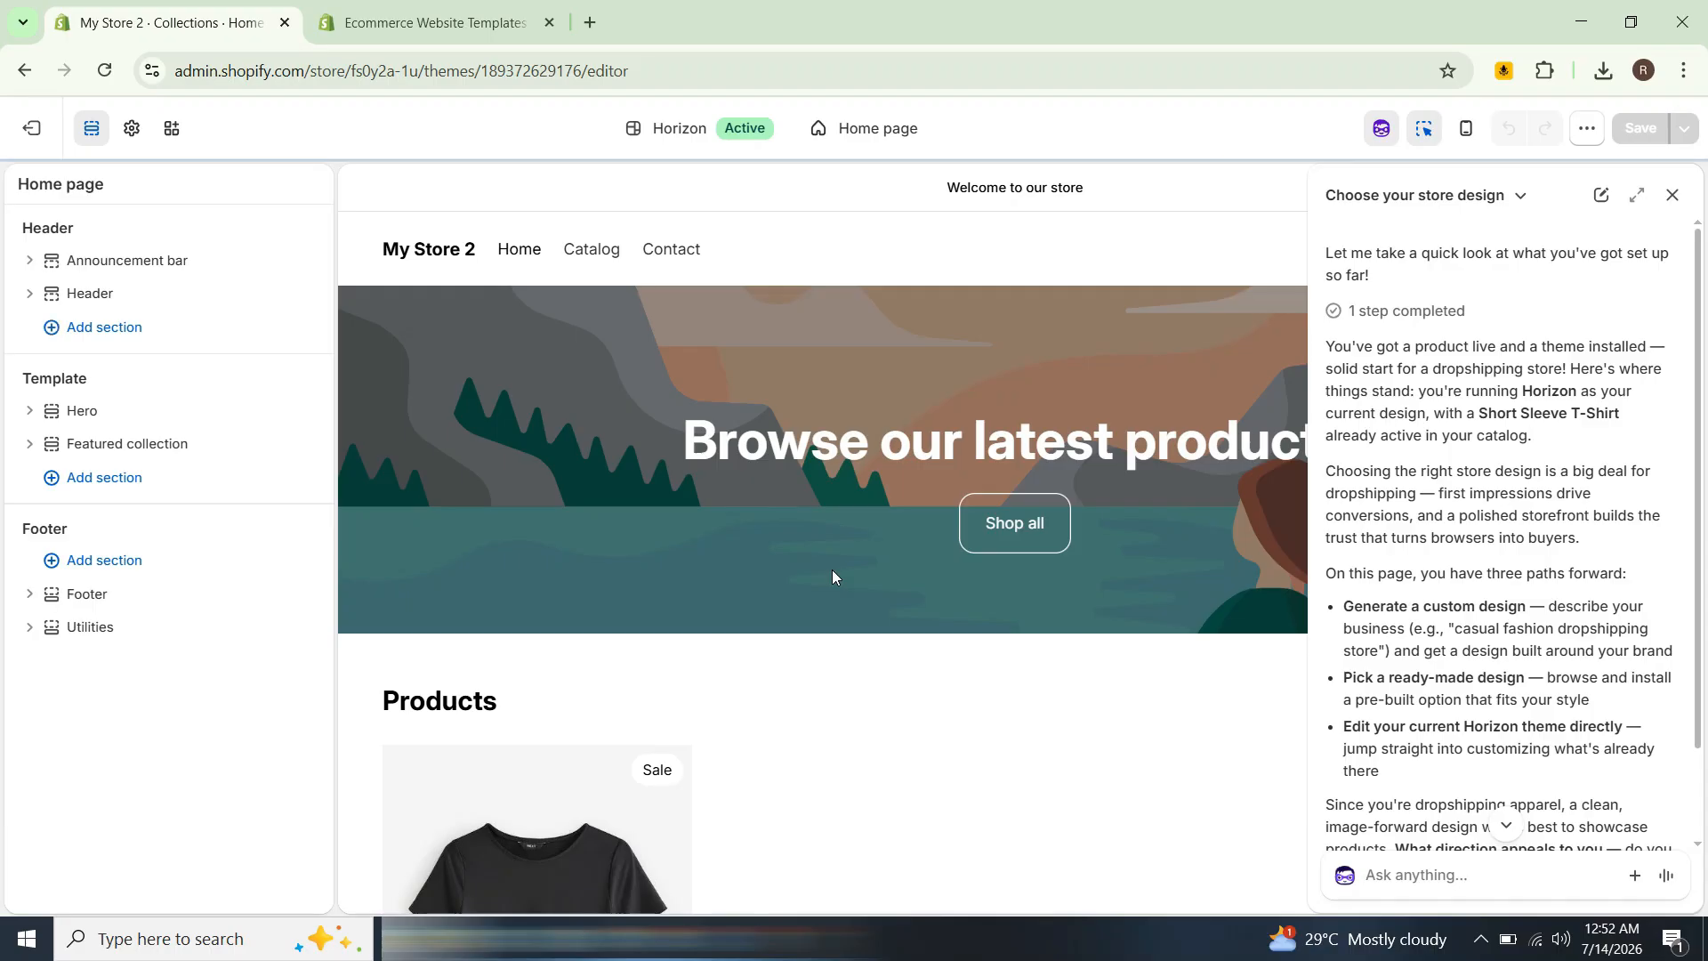
scroll(839, 492, "down", 2)
scroll(839, 492, "up", 2)
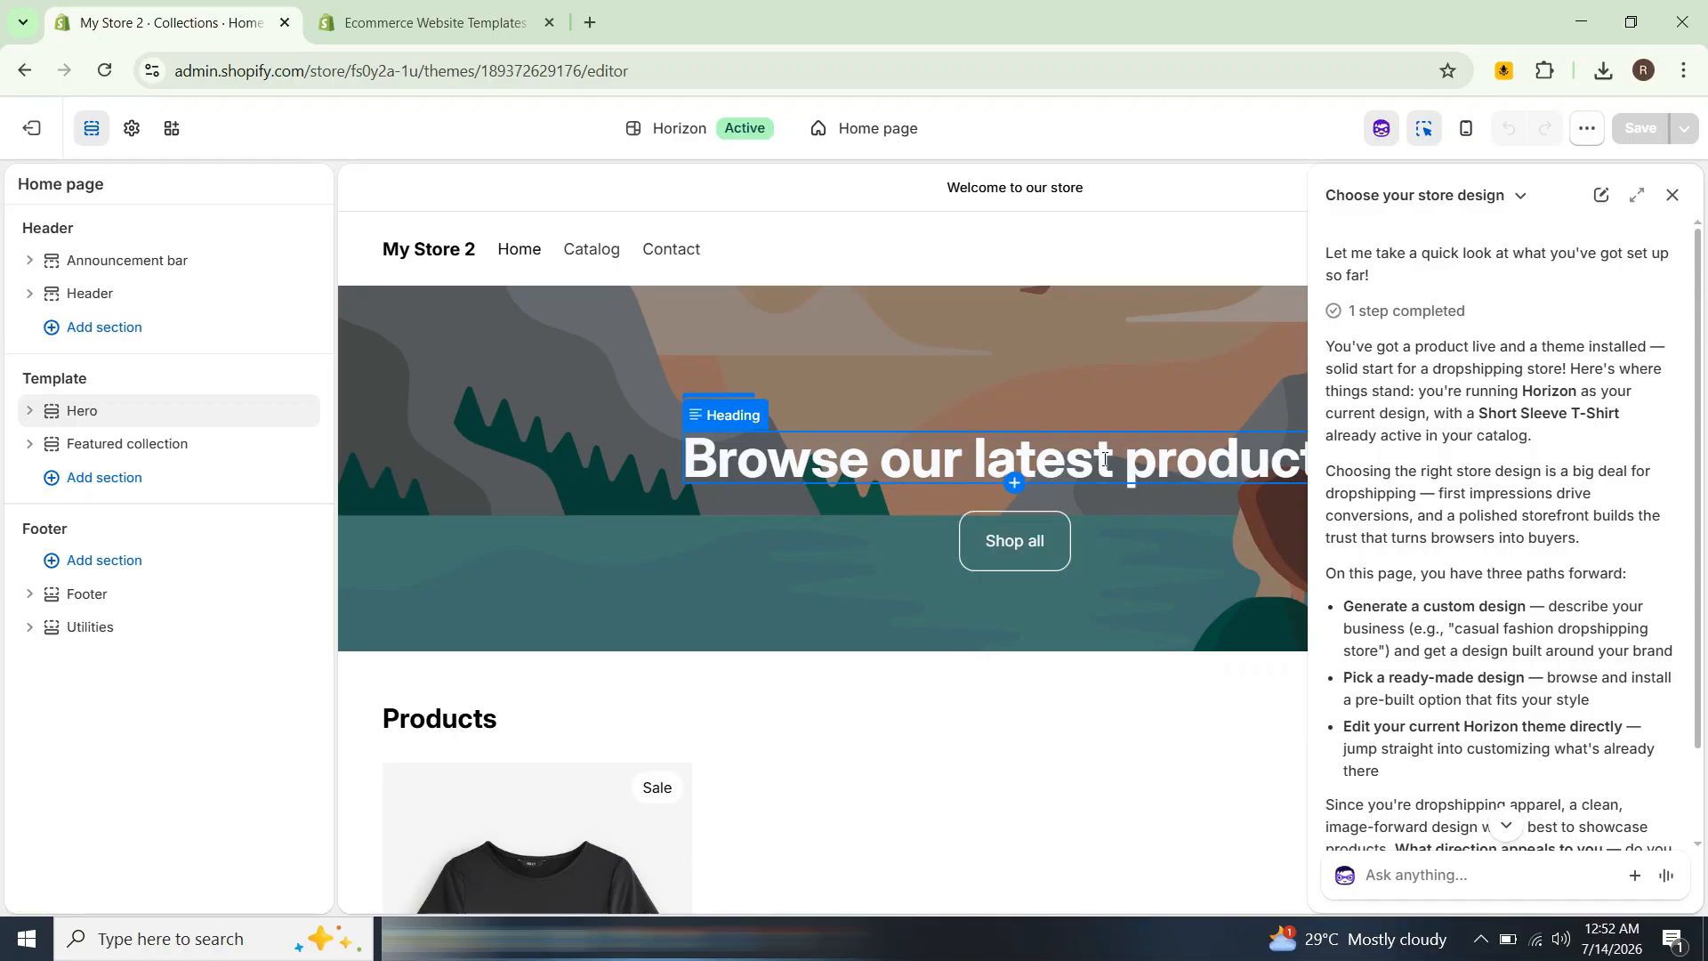
Step: Change the hero section's heading text to "Free SHIPPING ON LATEST ORDERS"
left_click(940, 470)
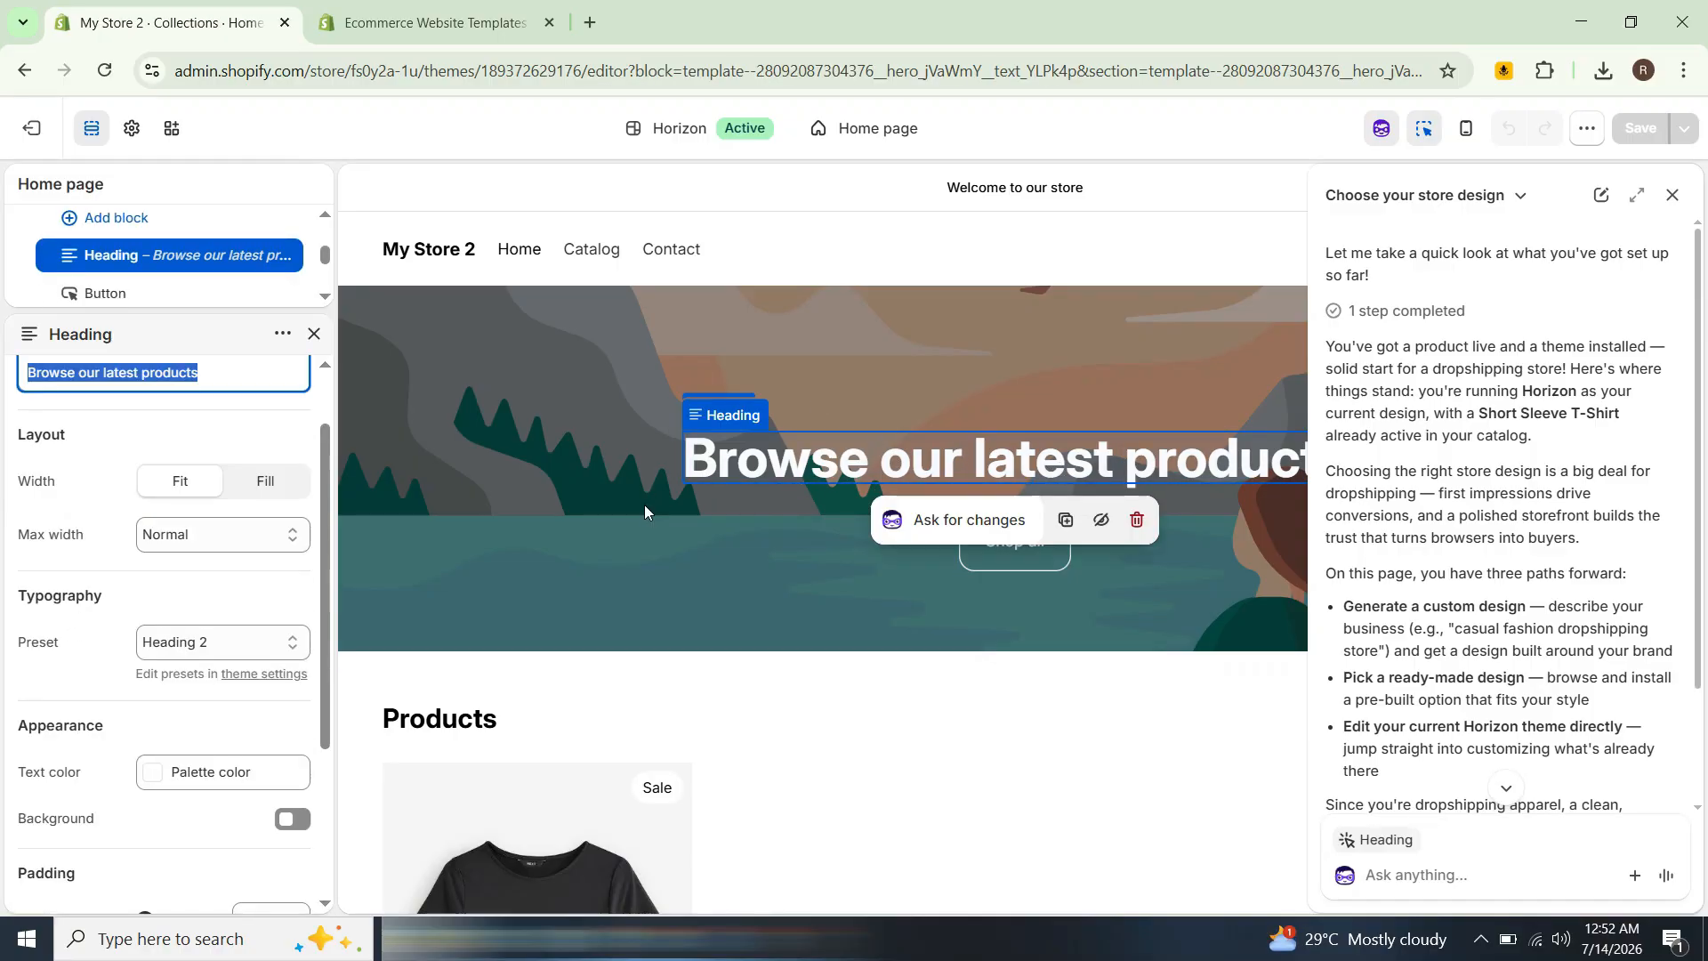
key("BackSpace")
type("Free sh")
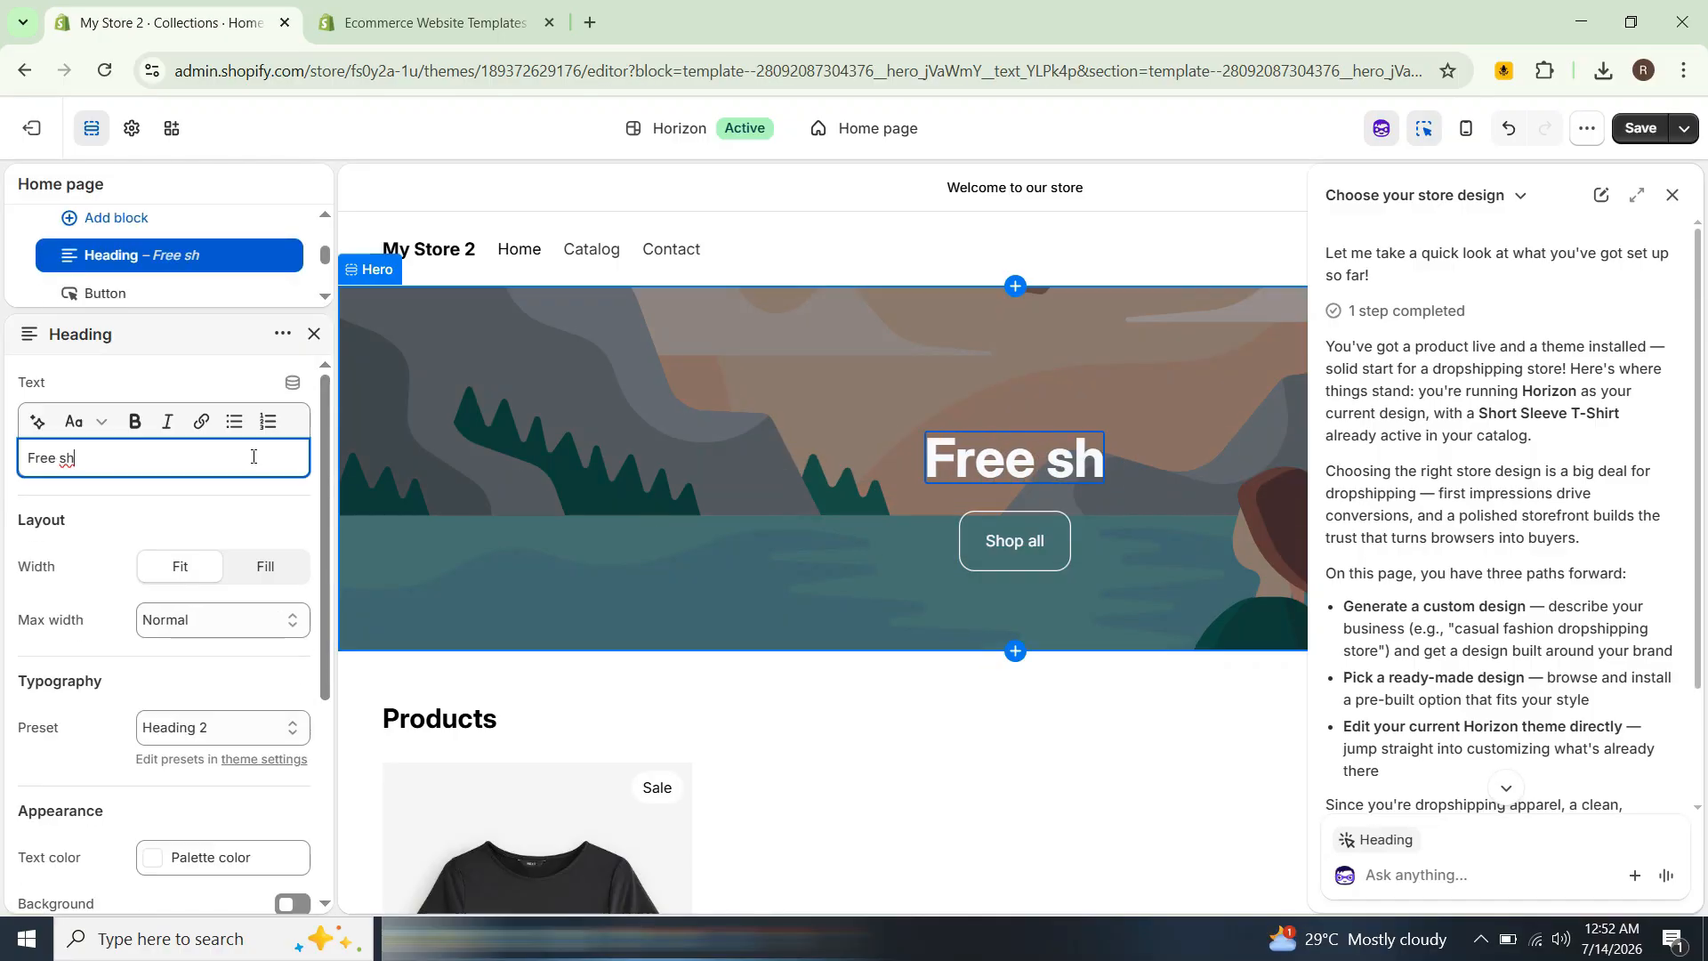
key("BackSpace")
key("BackSpace")
type("SHIPPING ")
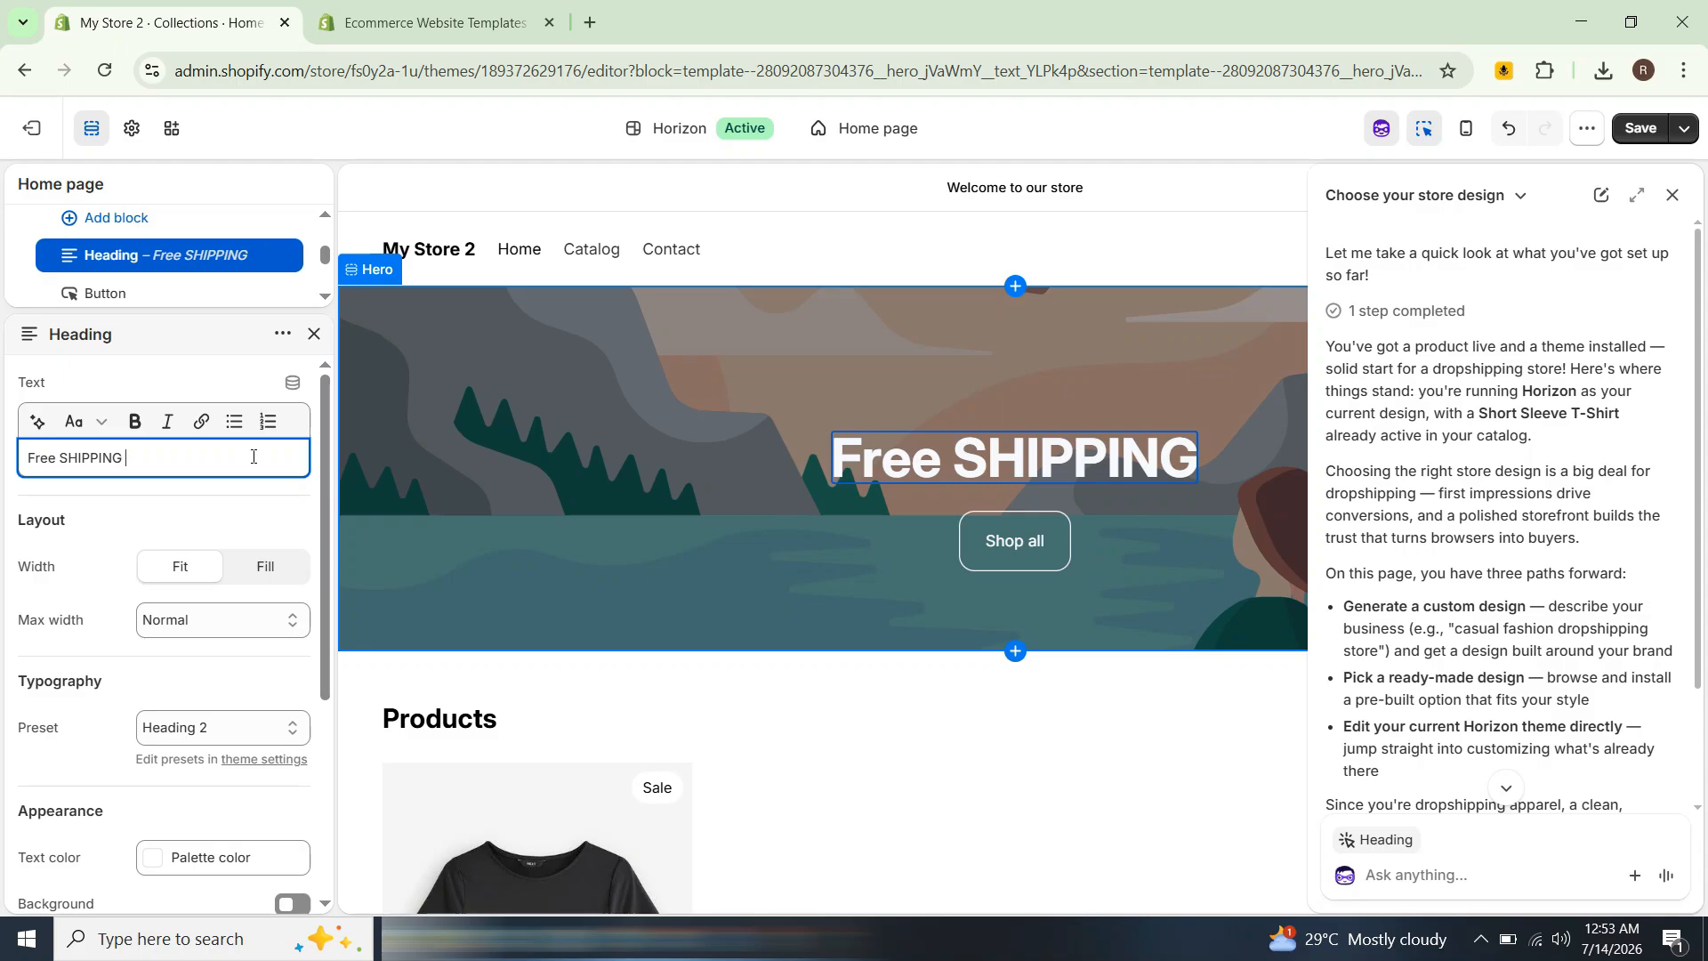
type("ON LATEST O")
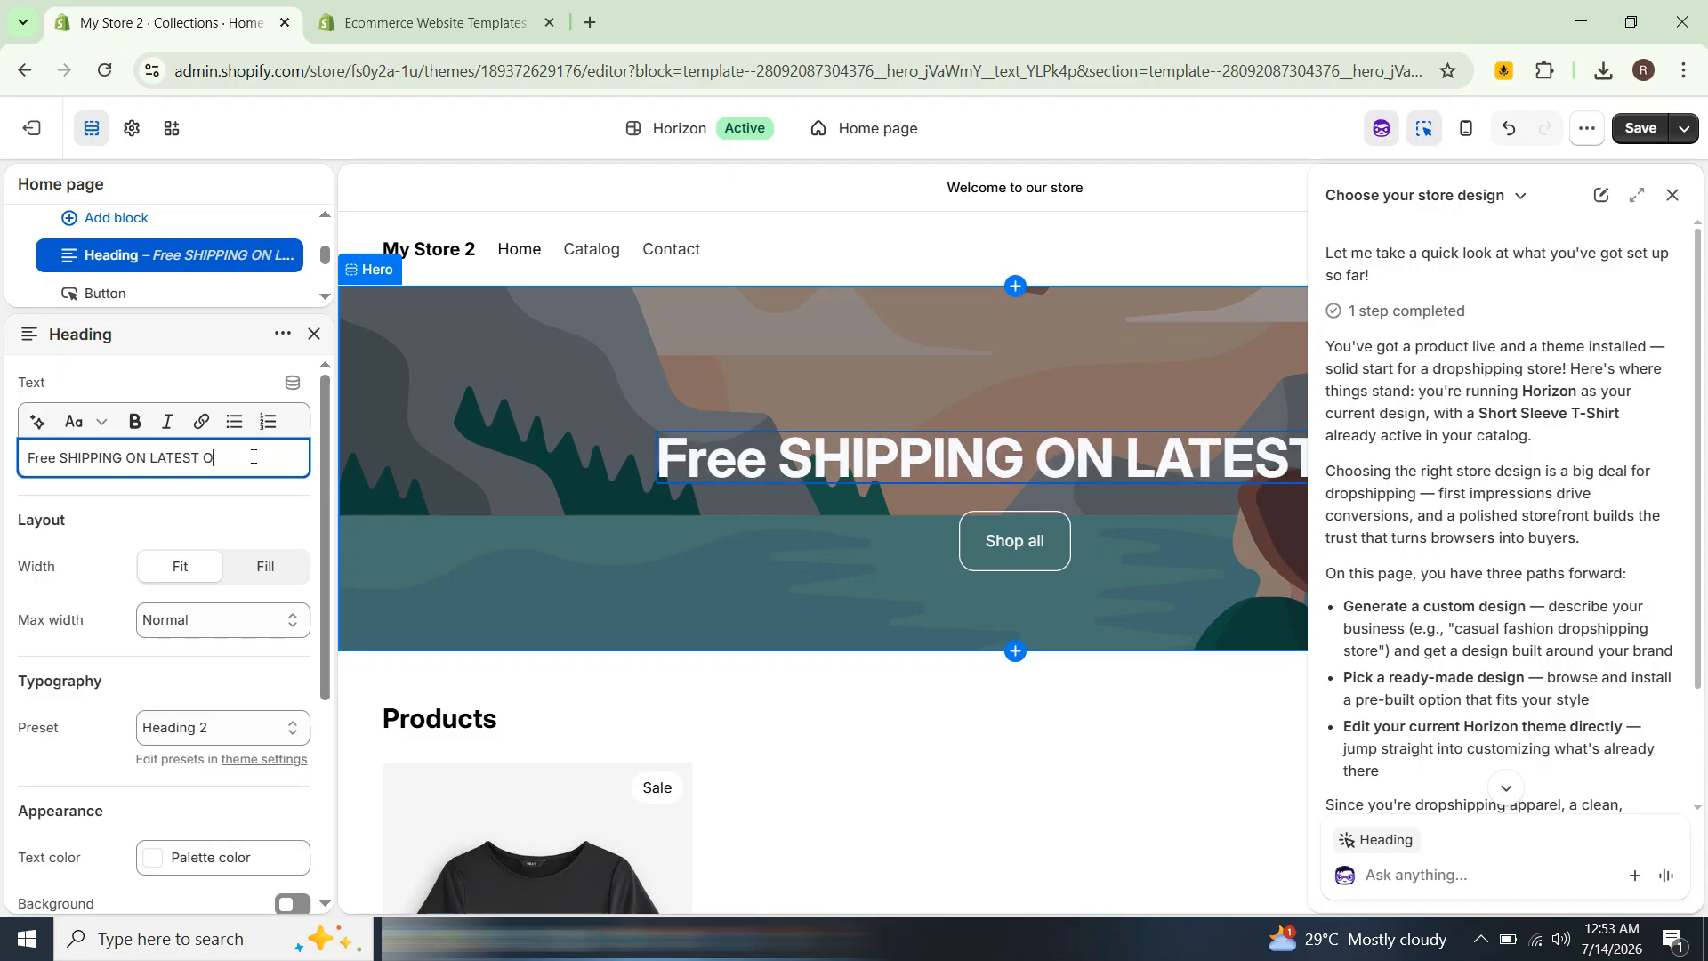
type("RDERS")
key("Return")
key("BackSpace")
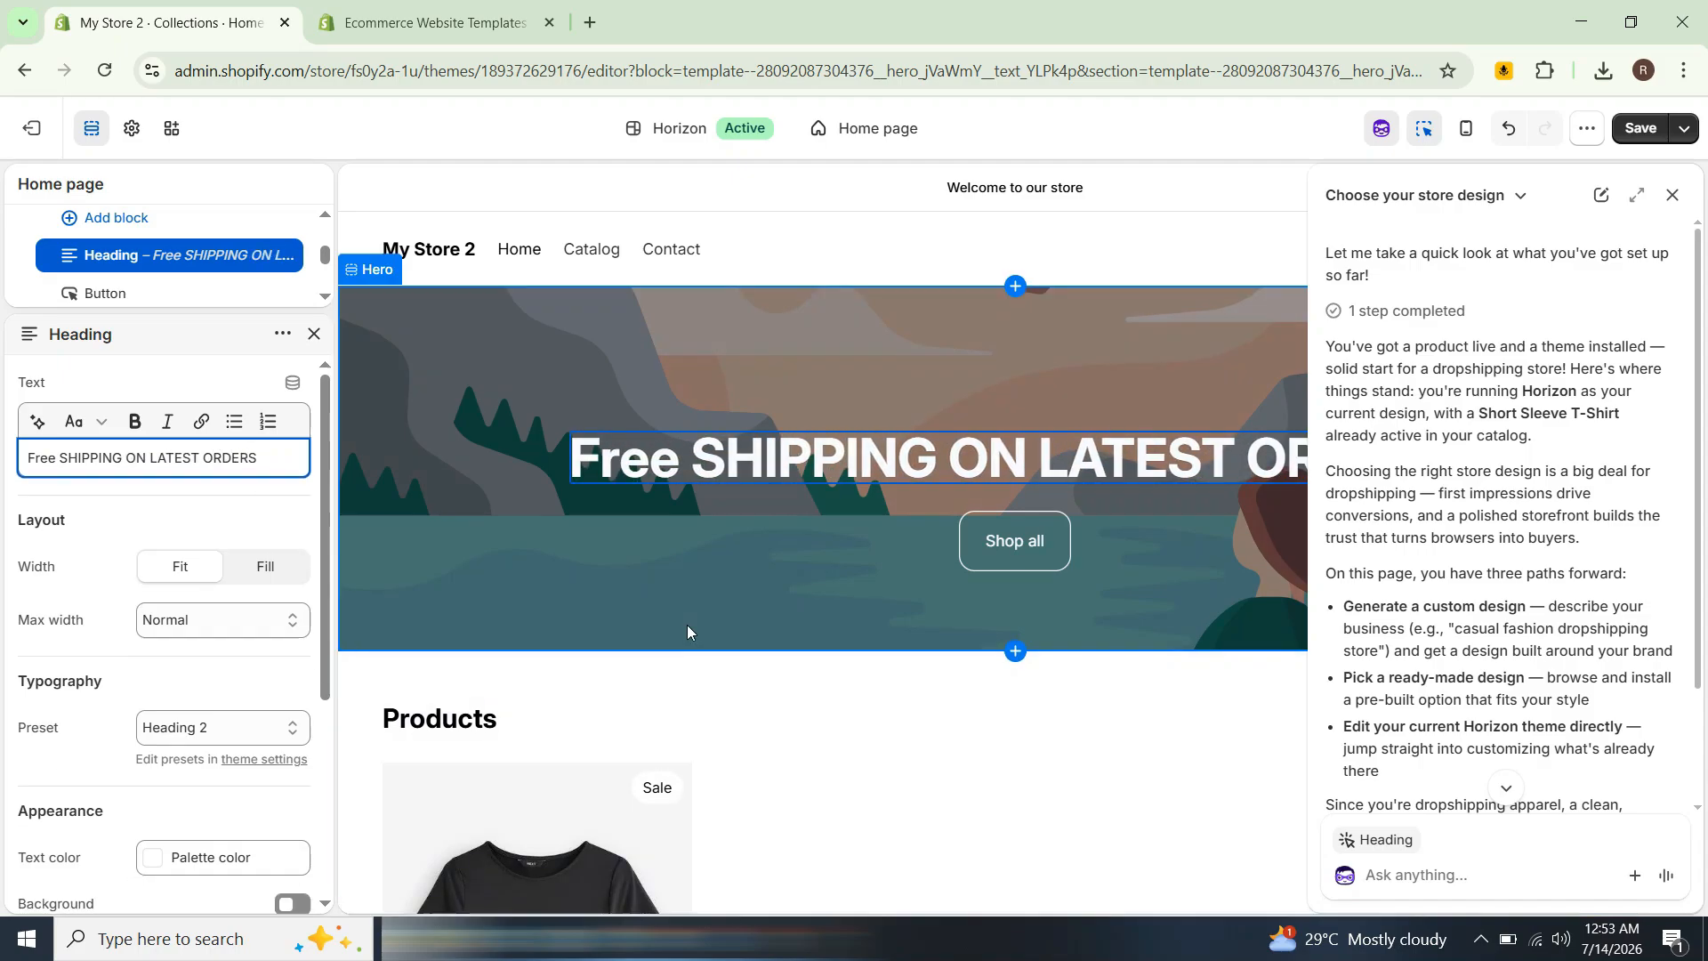
Step: Inspect the header and logo settings of the home page in the theme editor
left_click(1032, 189)
left_click(1133, 228)
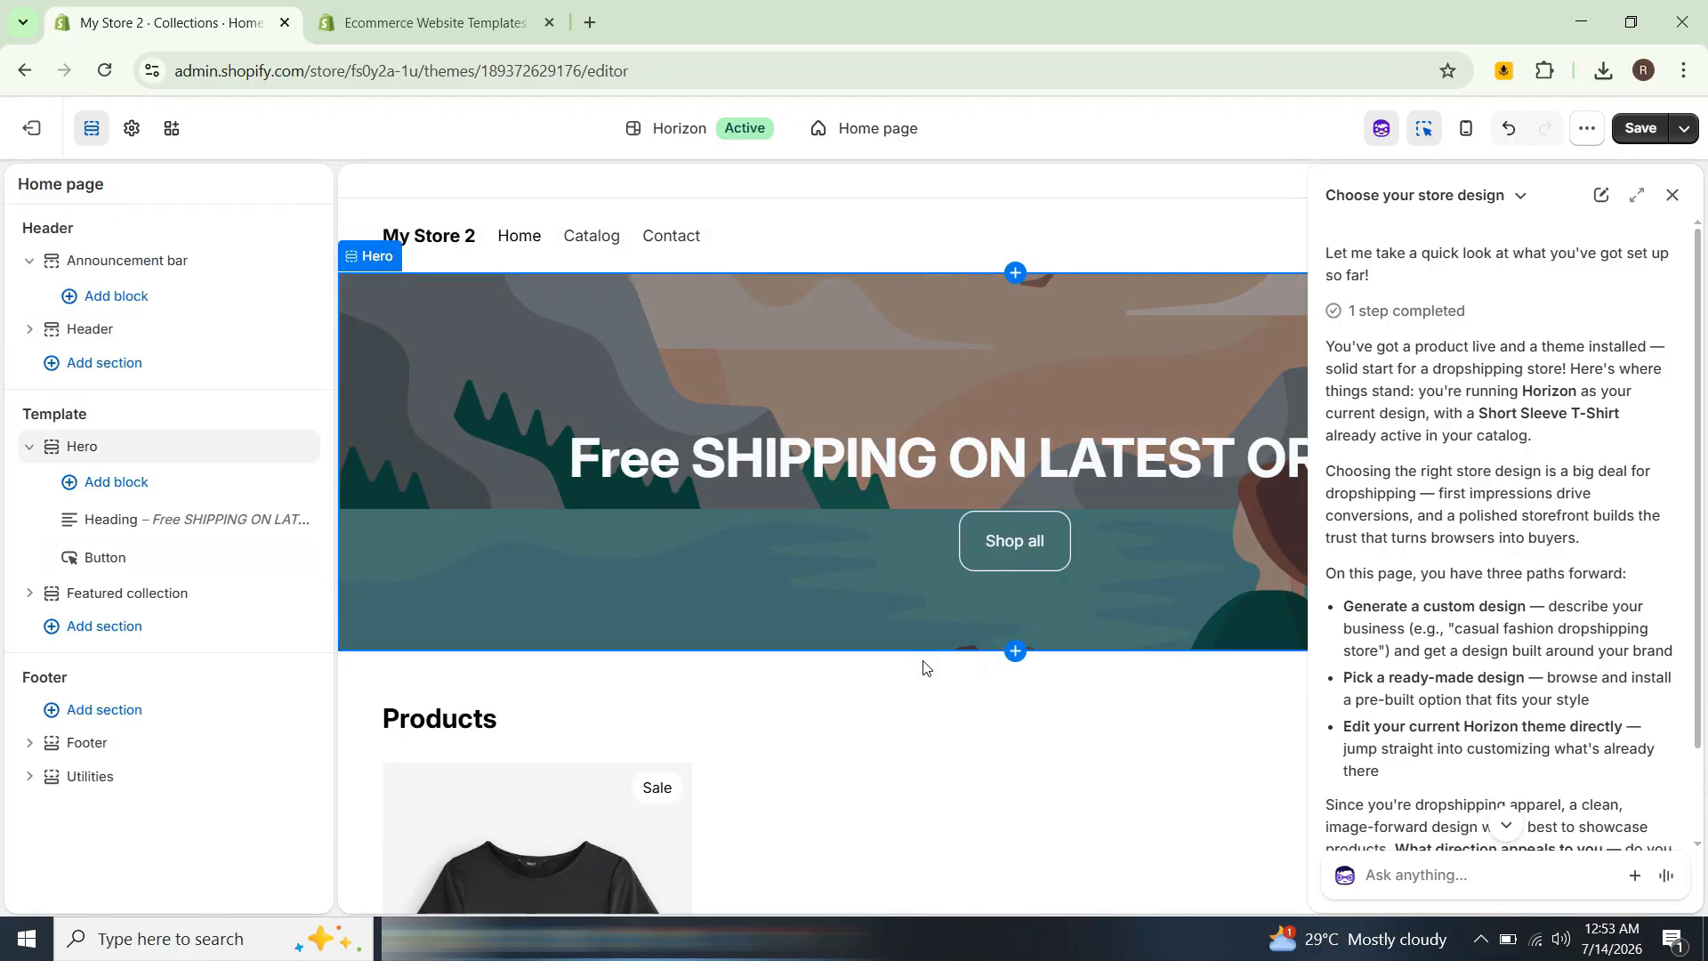
scroll(923, 667, "down", 3)
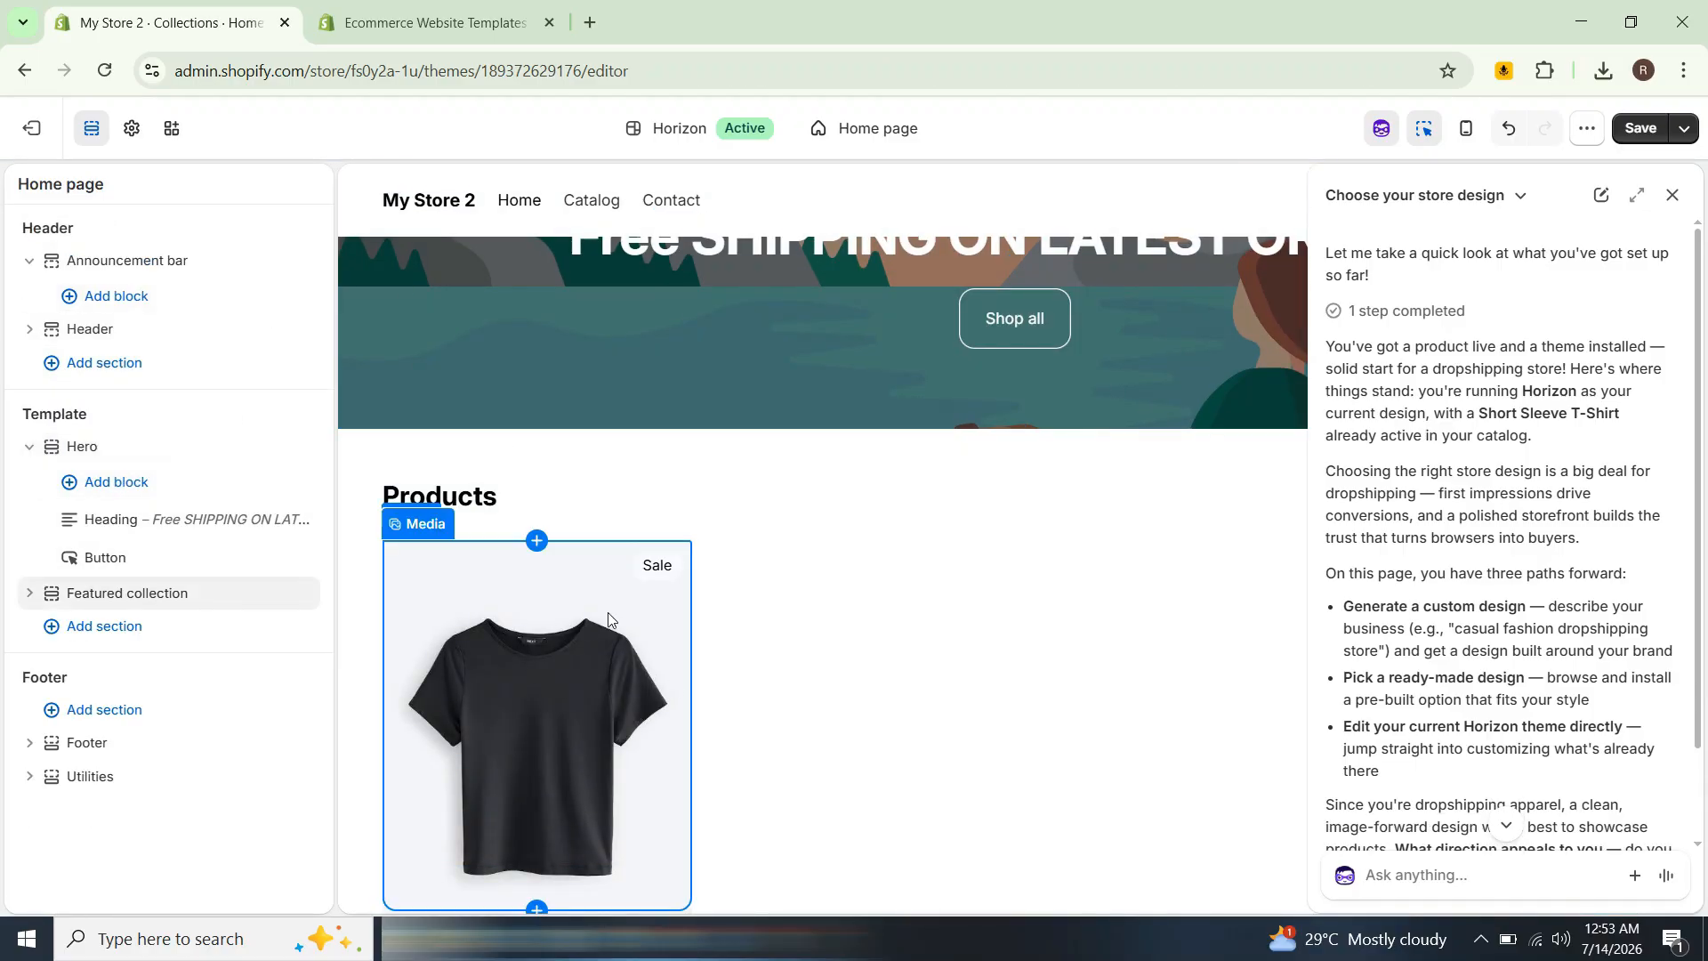
scroll(686, 422, "up", 3)
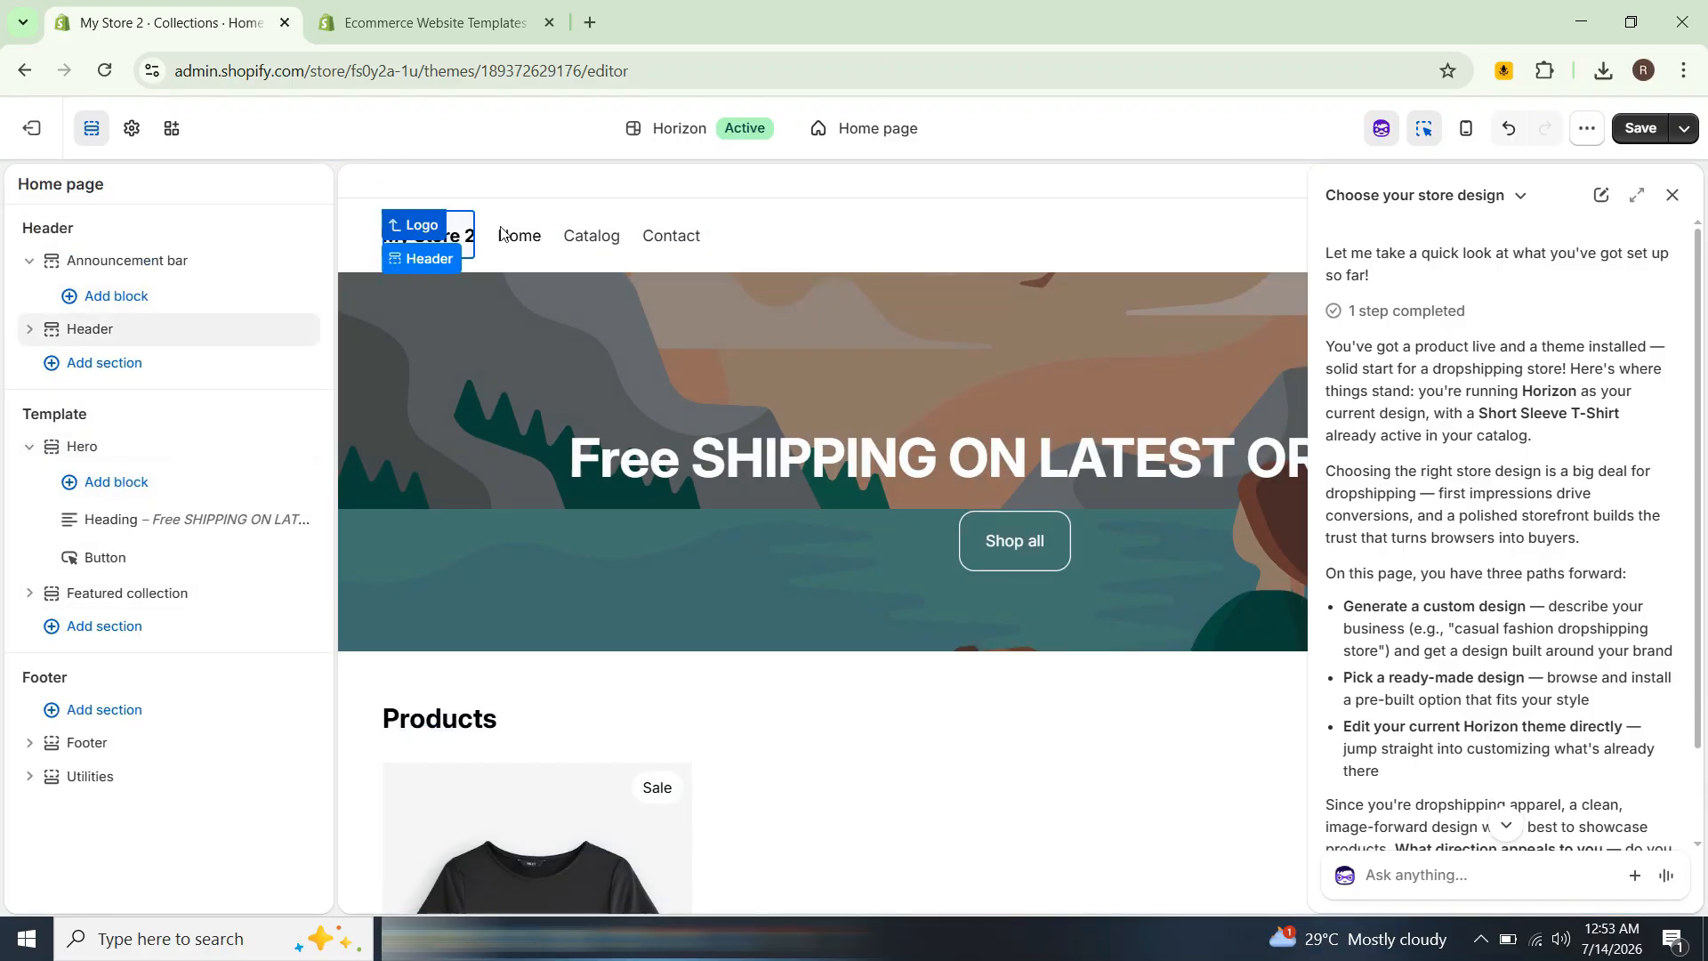
left_click(433, 240)
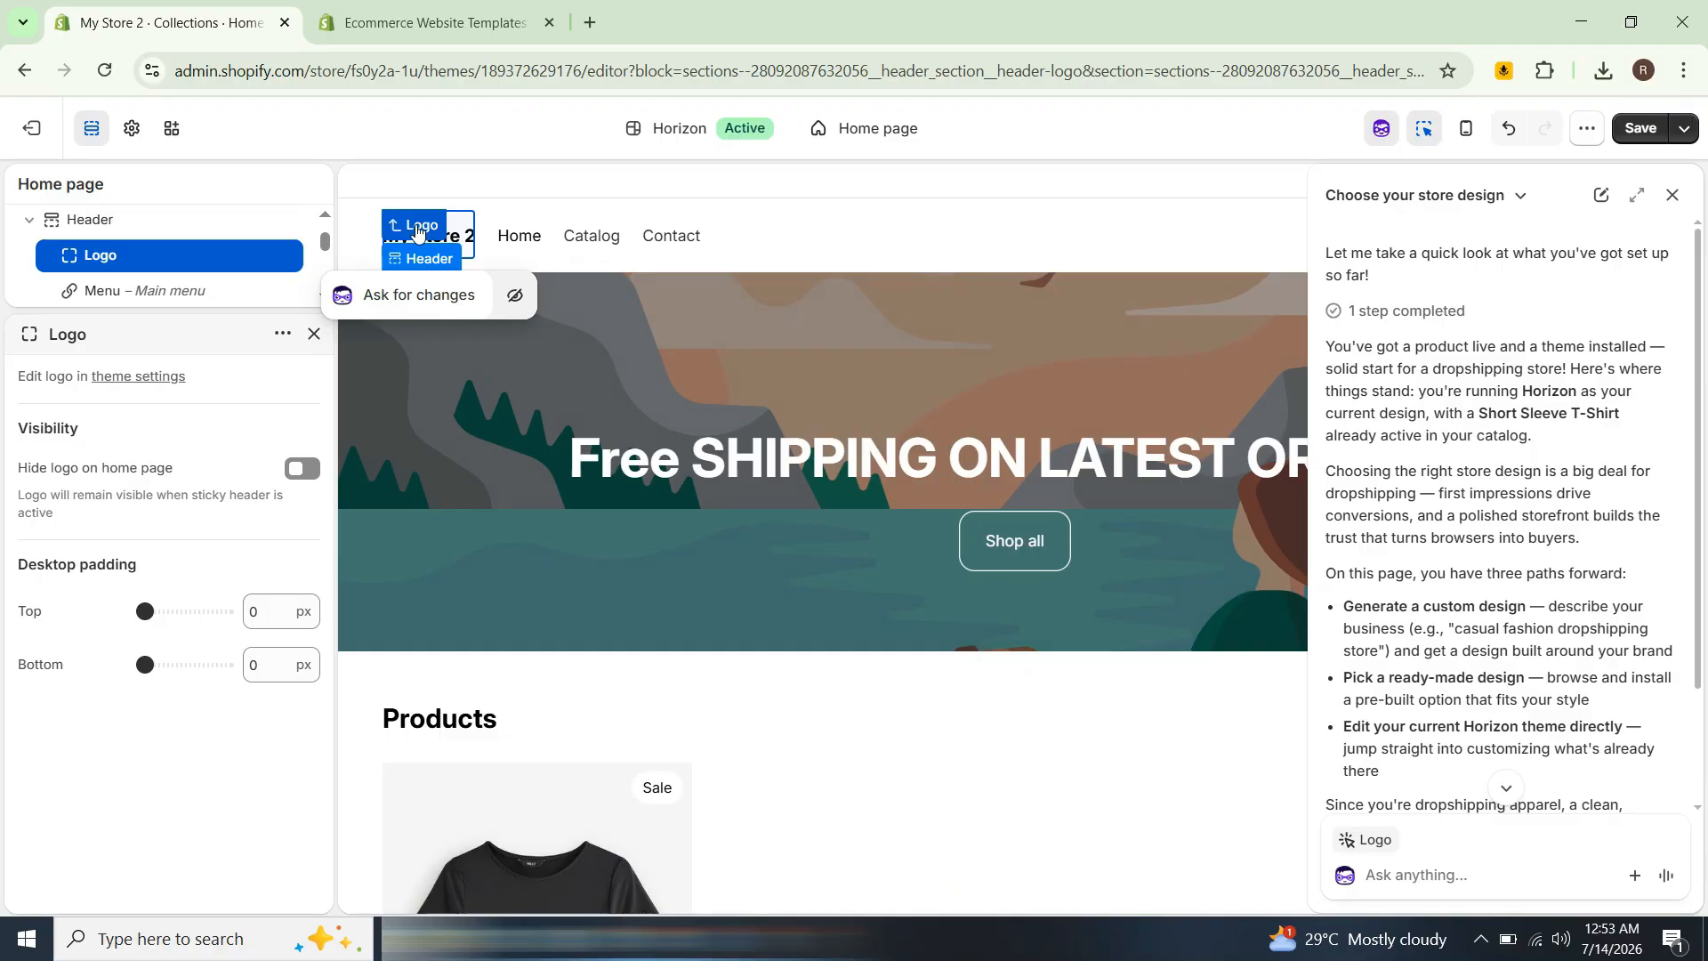
left_click(419, 230)
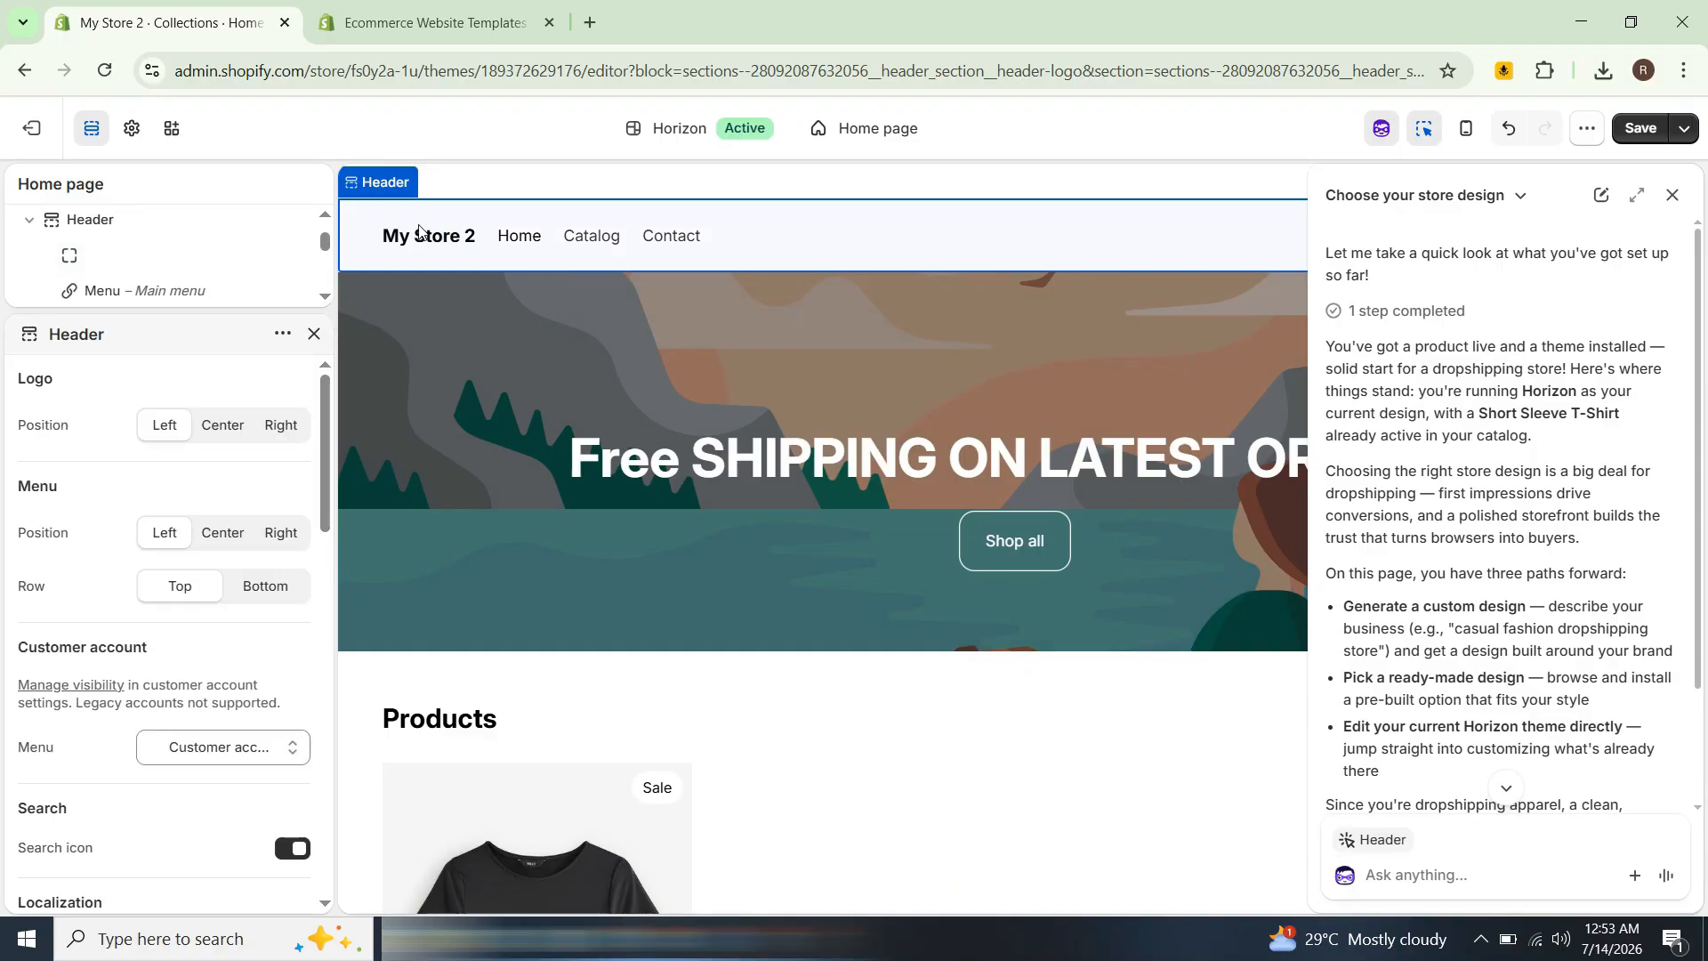
left_click(374, 189)
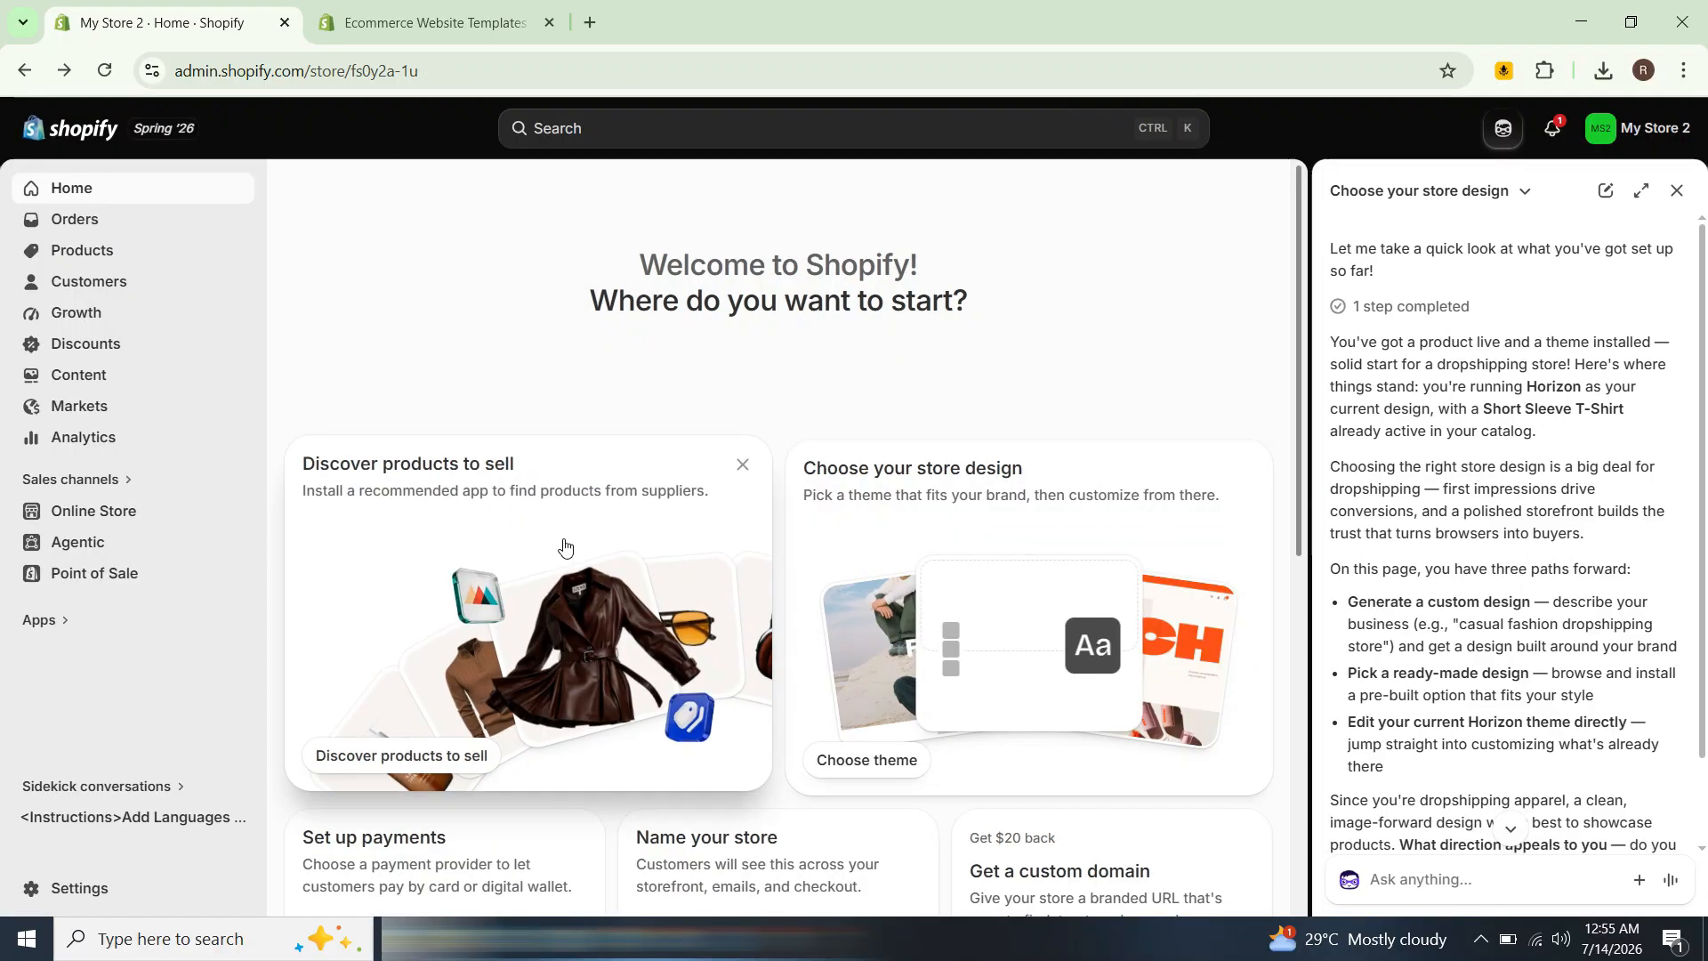
Step: Return to the admin and browse the Customers, Segments and Growth pages
scroll(564, 545, "down", 1)
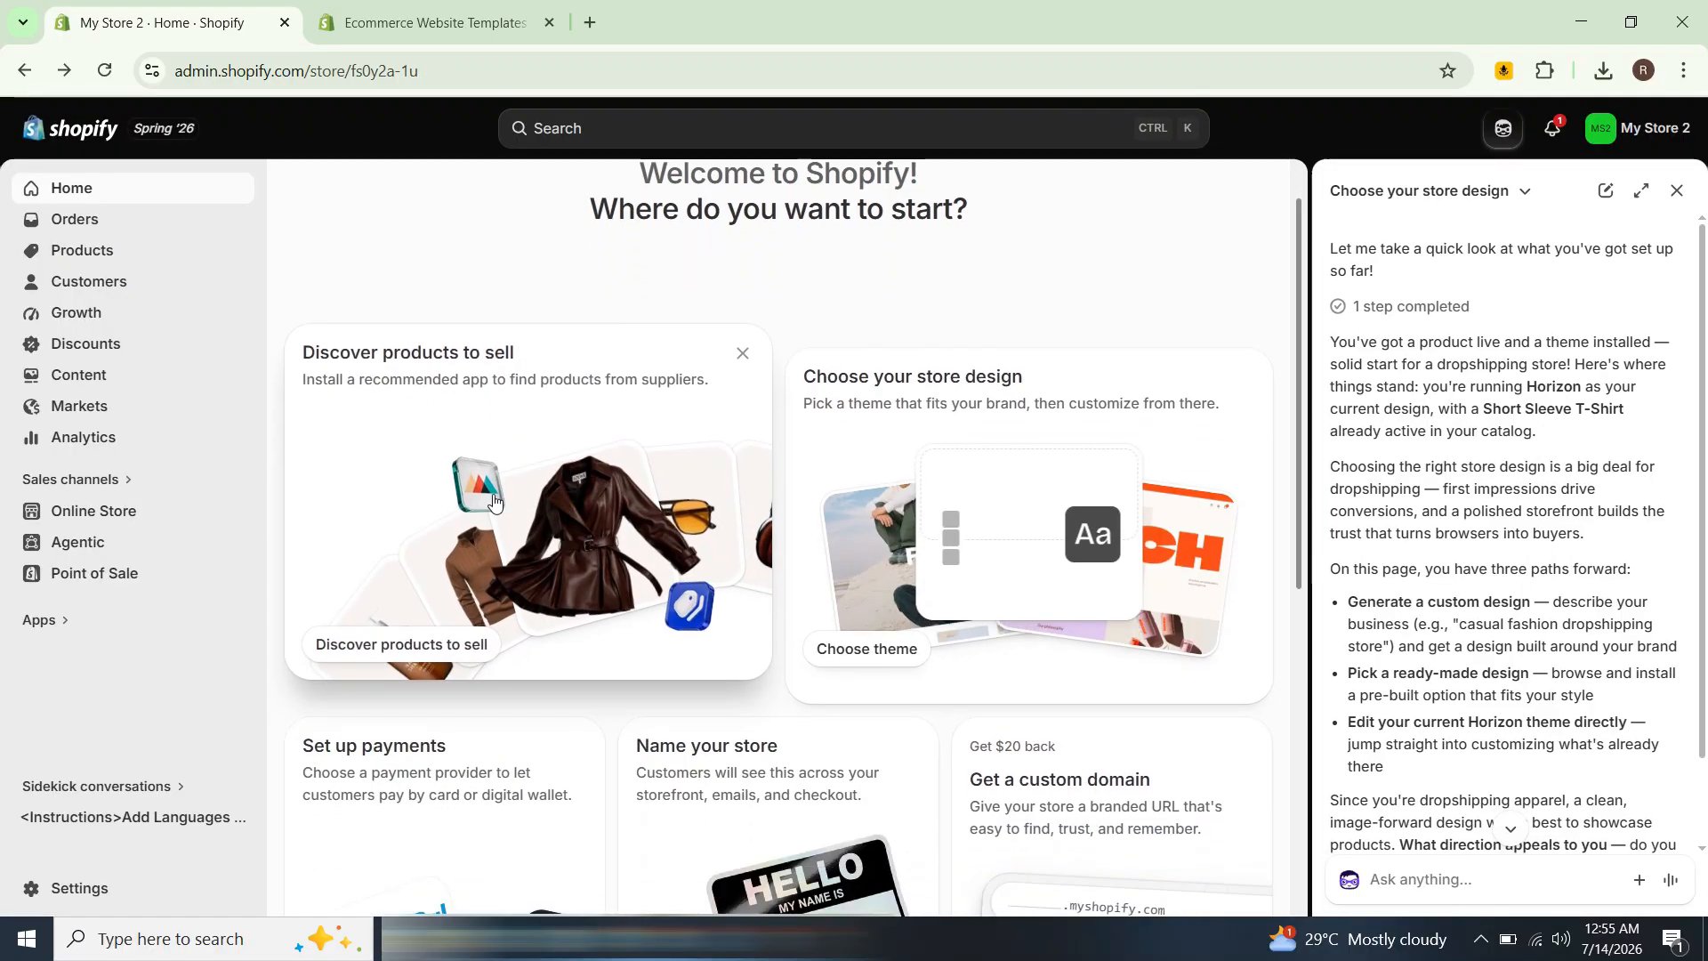
left_click(112, 296)
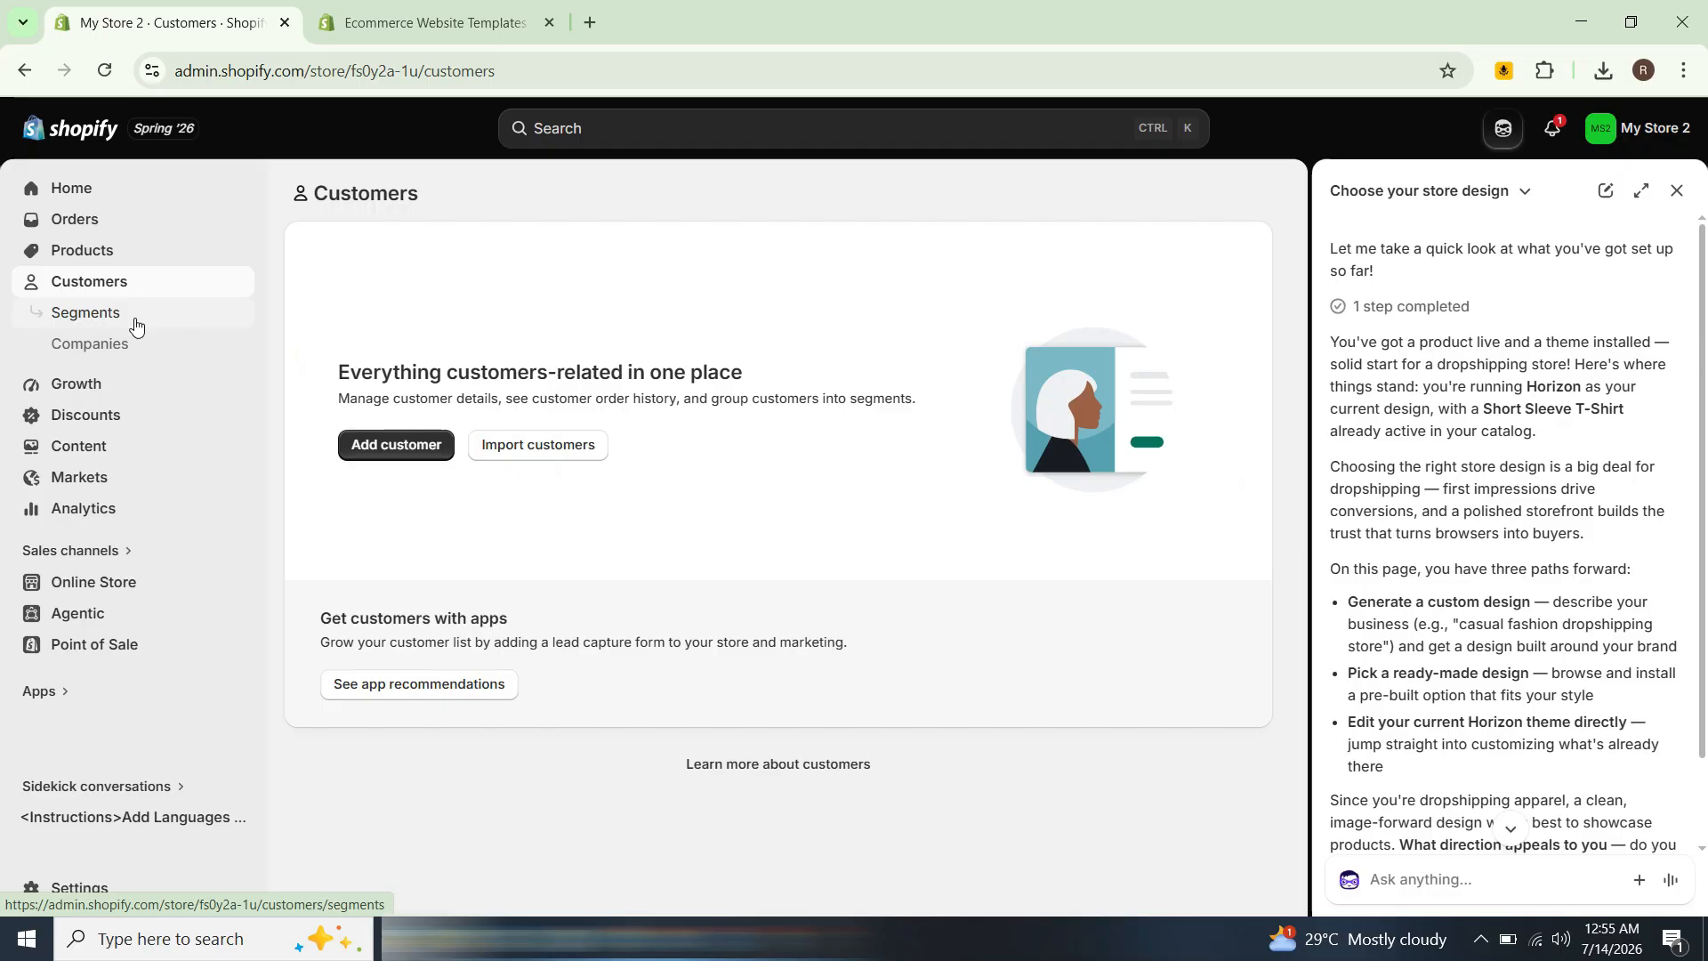
left_click(135, 326)
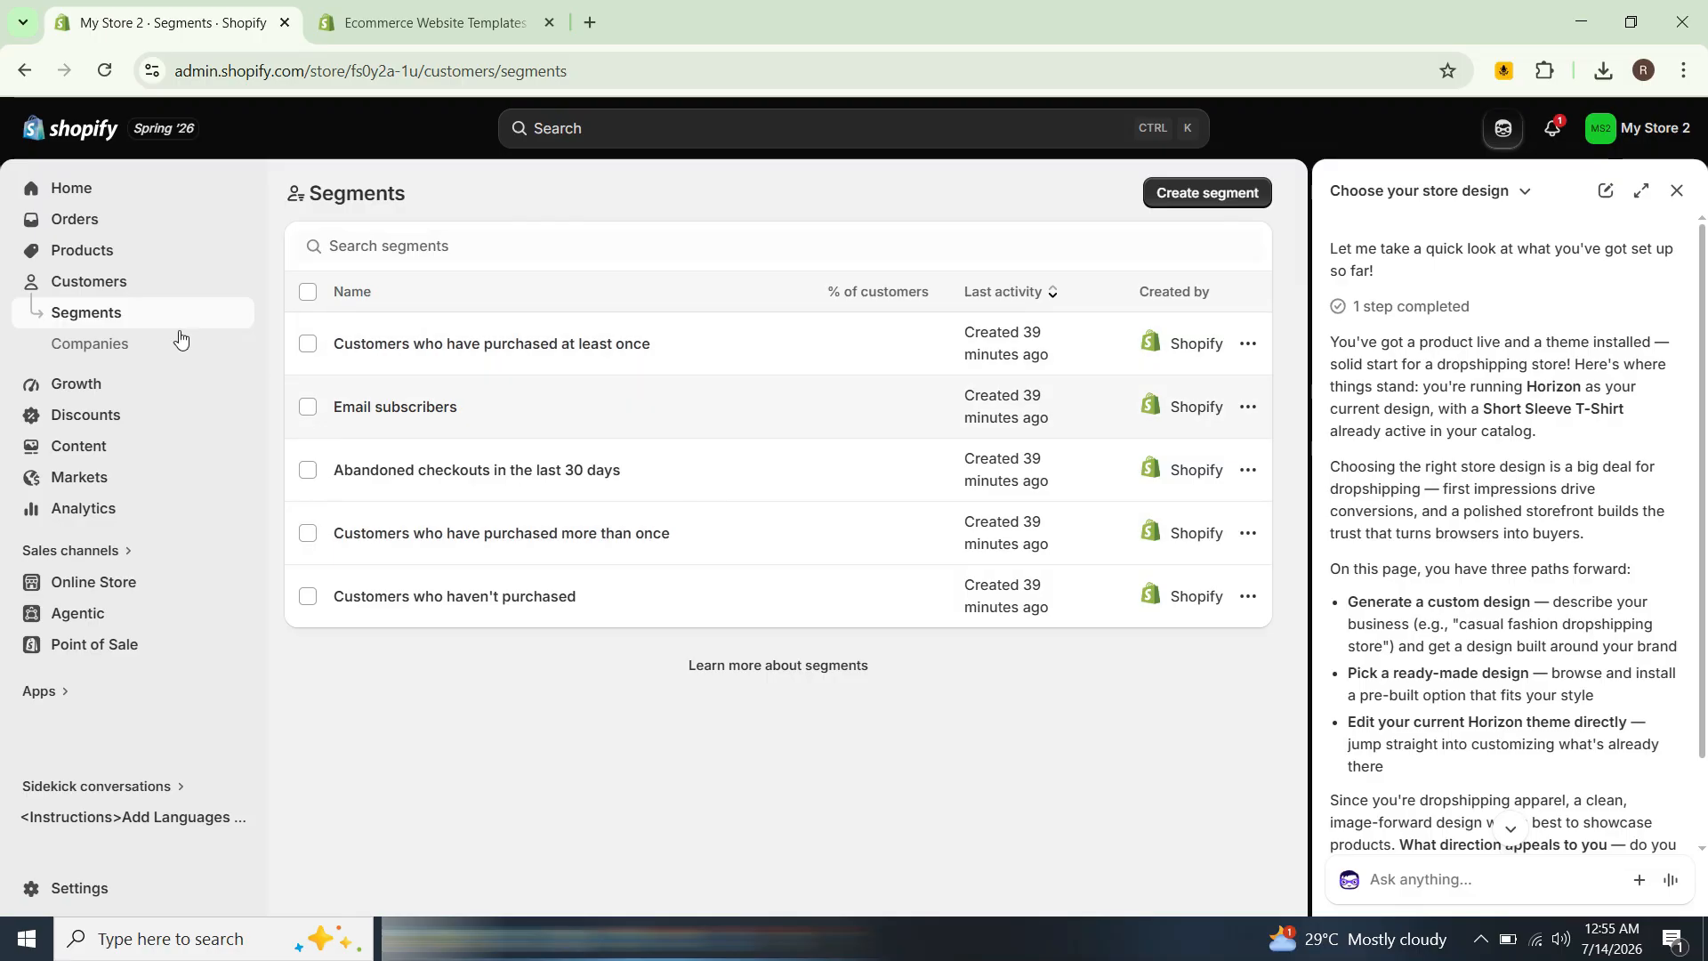
left_click(89, 382)
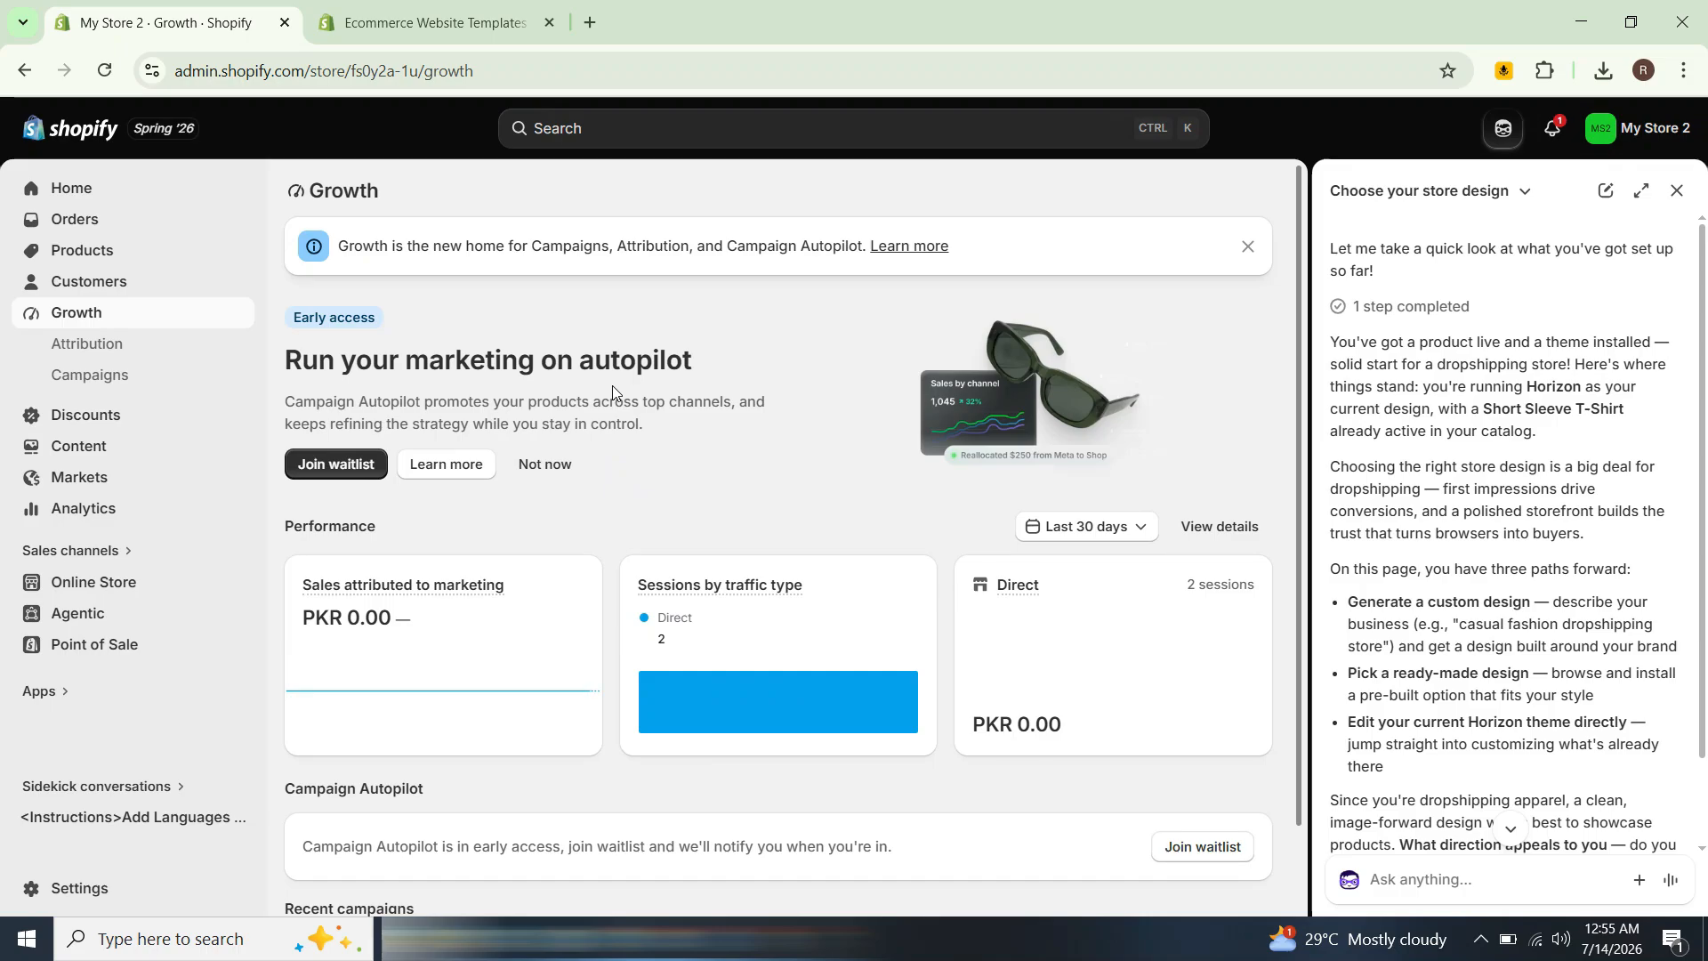
scroll(592, 673, "down", 1)
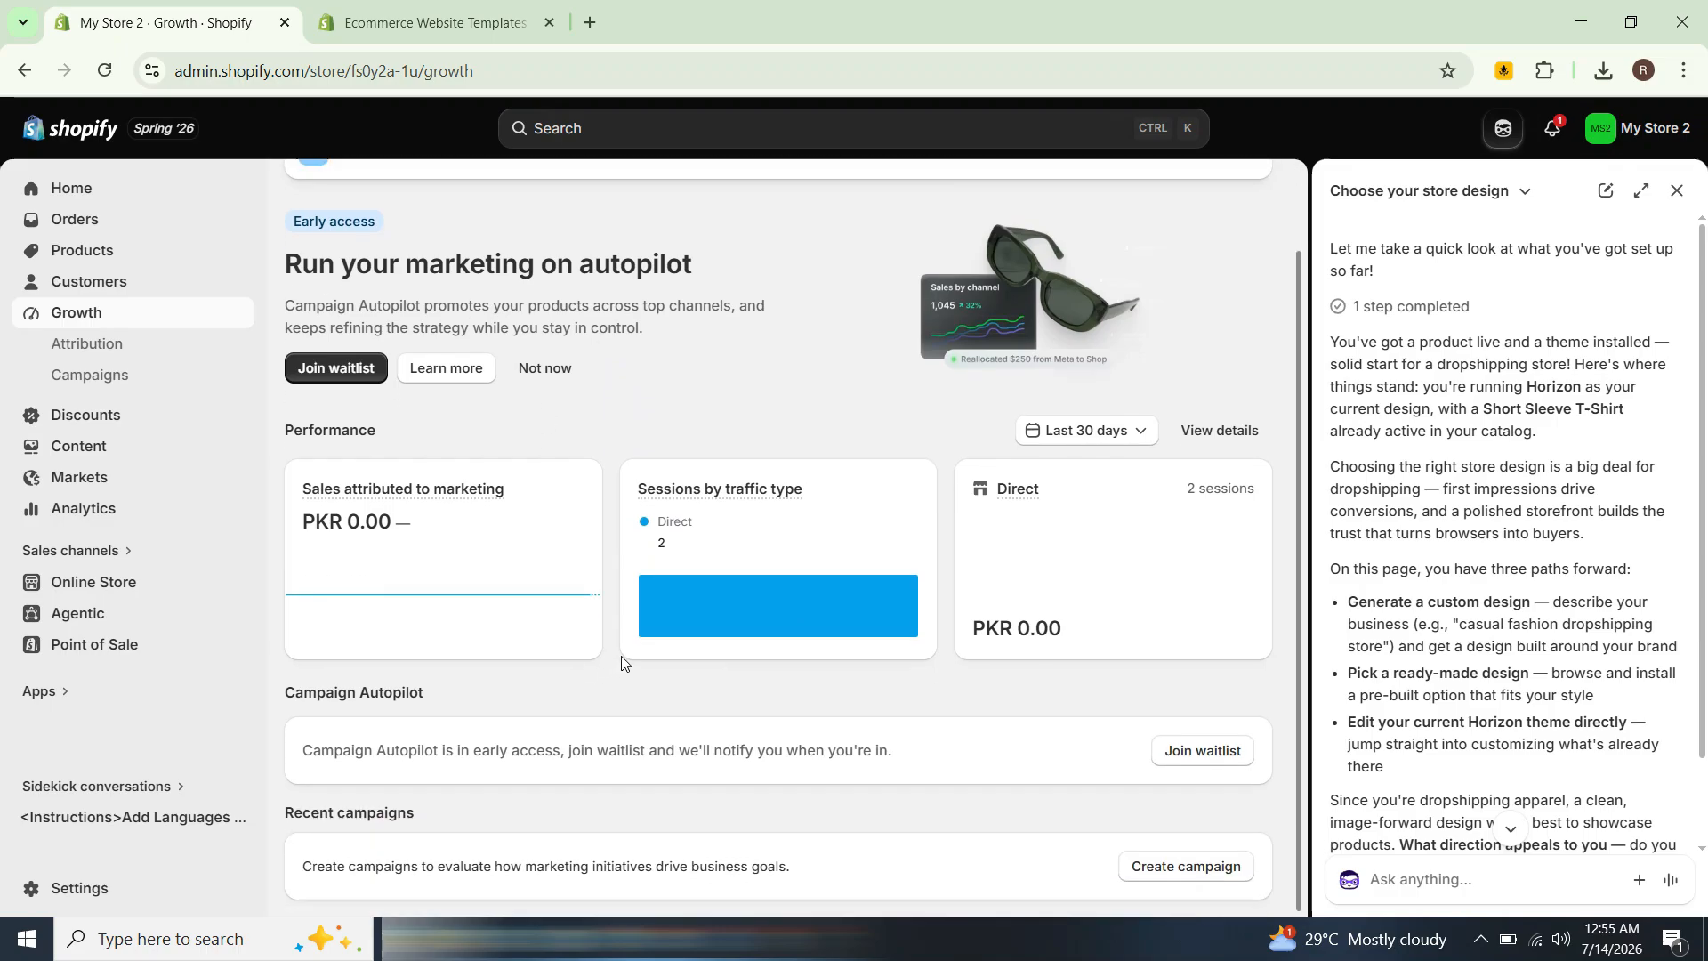